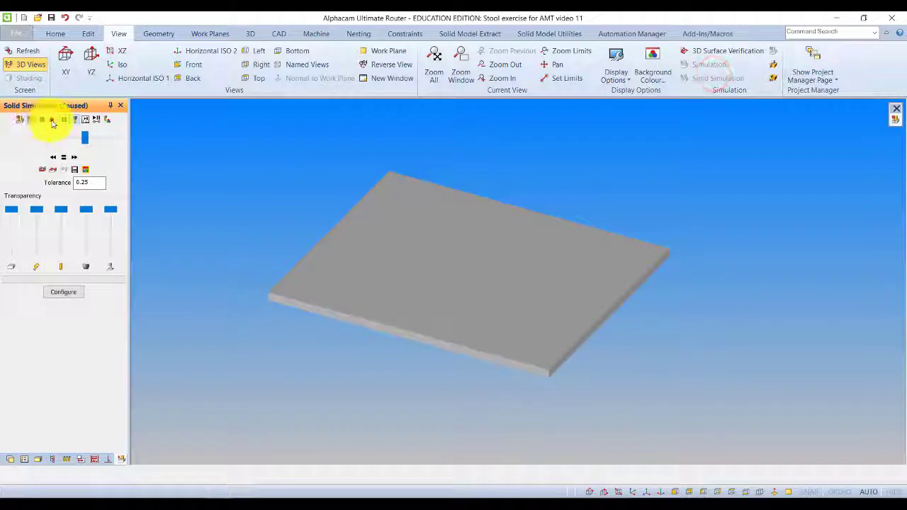
Step: Run the solid simulation of the stool toolpaths at a faster speed, and return to the toolpath display
middle_click_drag(593, 375, 546, 403)
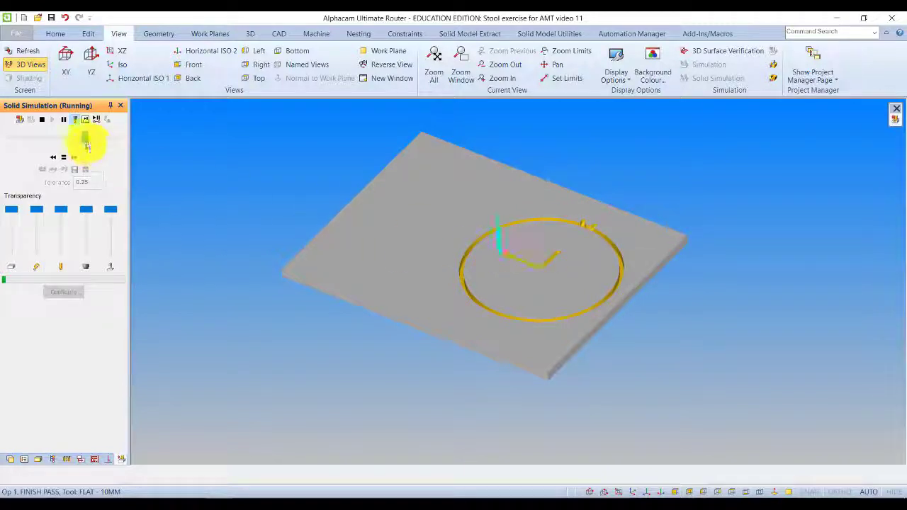
left_click_drag(103, 142, 121, 136)
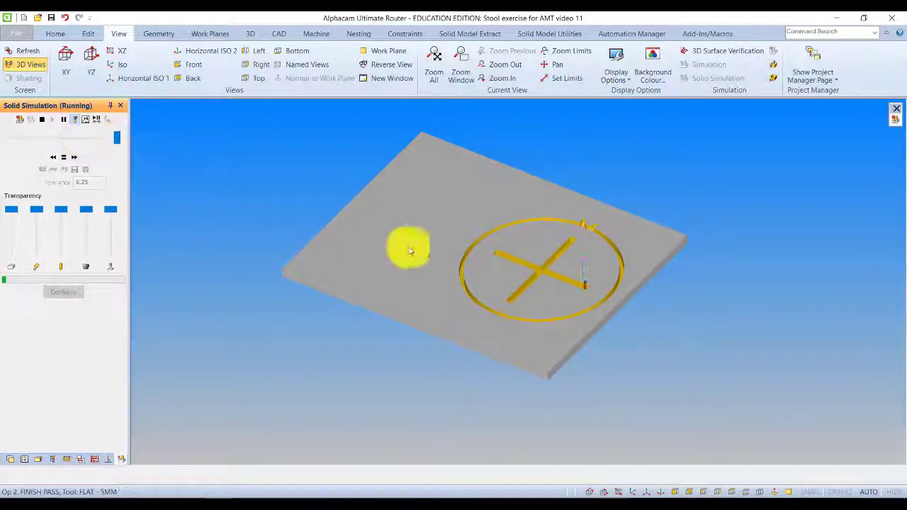
middle_click_drag(633, 251, 496, 192)
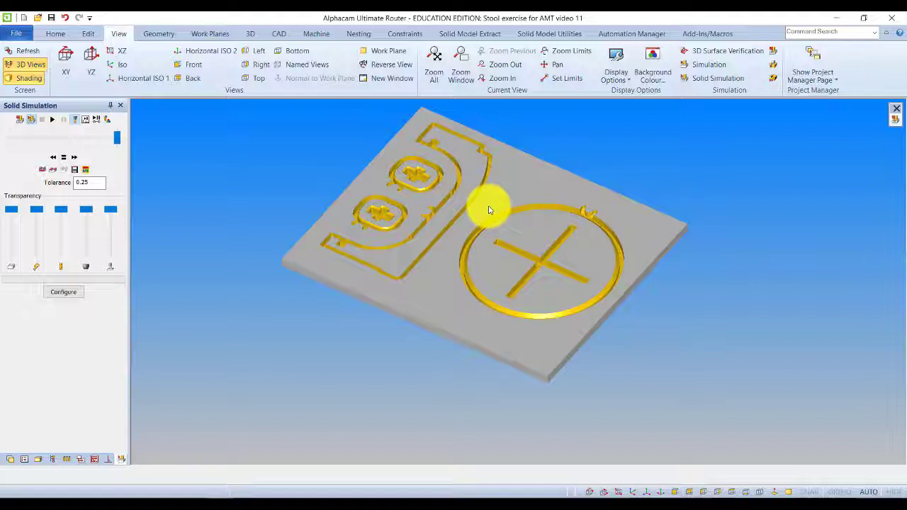
left_click(20, 119)
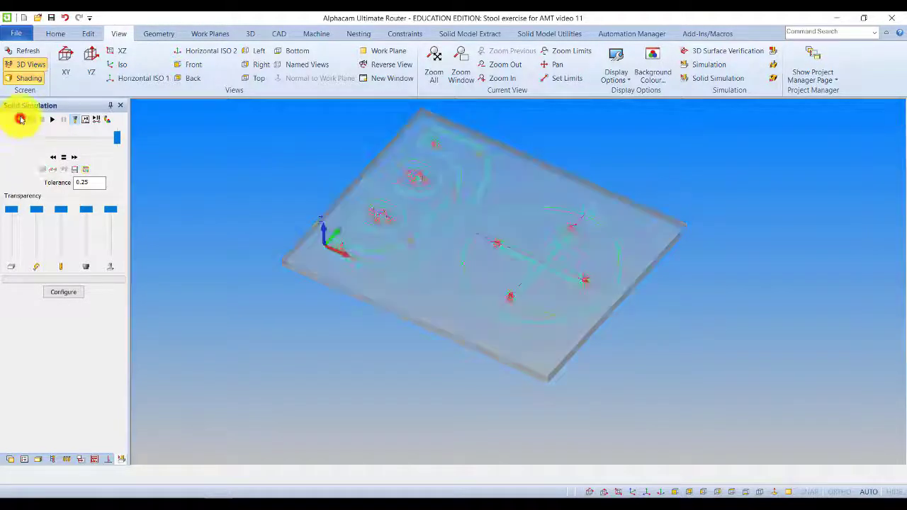
left_click_drag(473, 314, 500, 296)
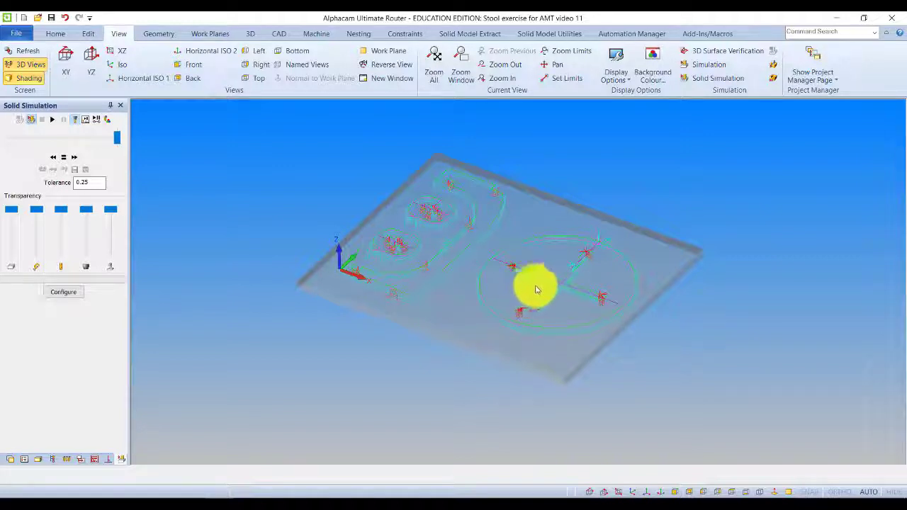
Step: Select Alpha Standard 3 Ax Router as the post processor for the NC output
left_click(55, 34)
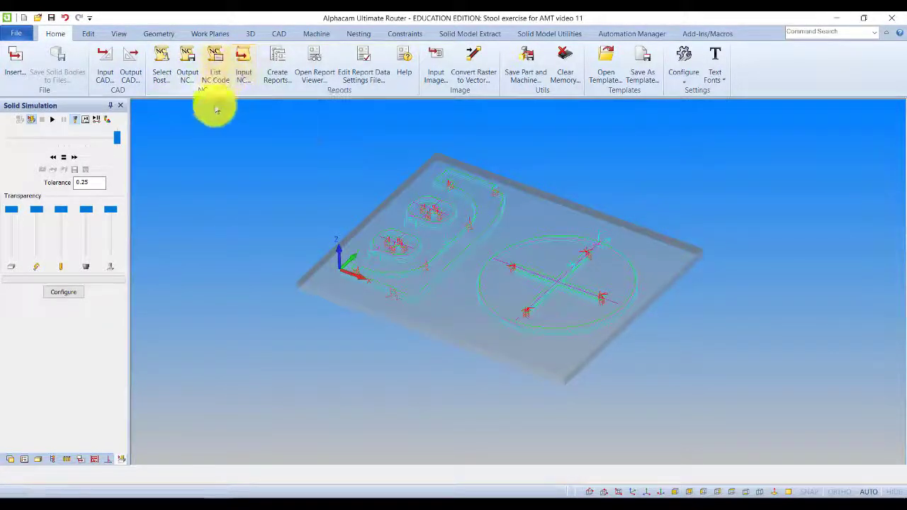
mouse_move(419, 146)
middle_mouse_down()
mouse_move(365, 144)
mouse_move(395, 132)
mouse_move(420, 160)
middle_mouse_up()
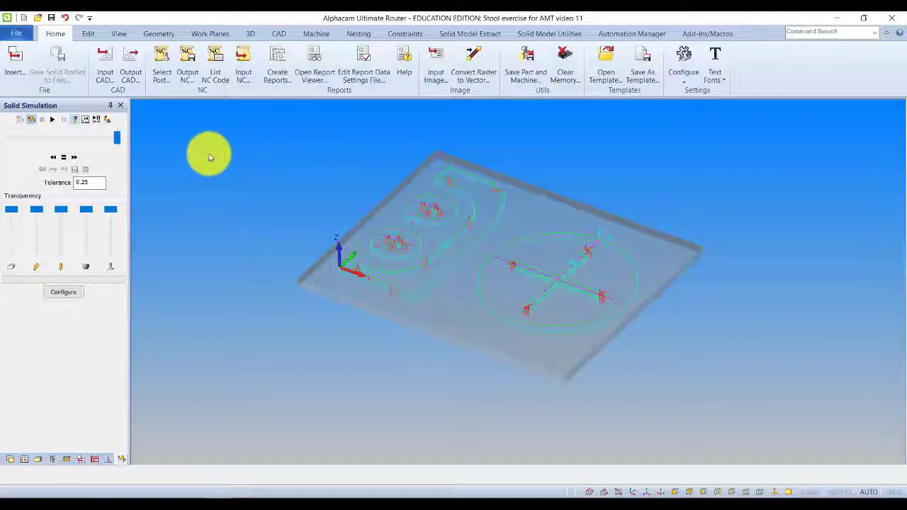
left_click(163, 78)
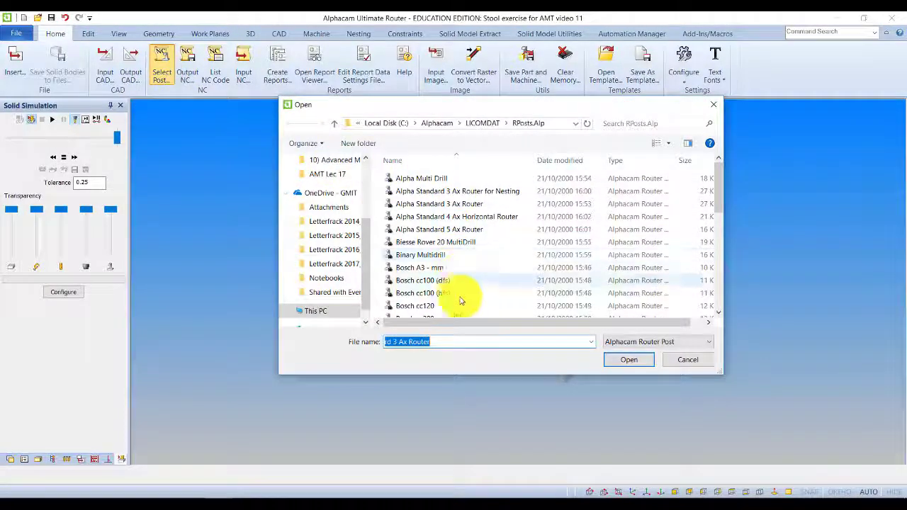
double_click(417, 204)
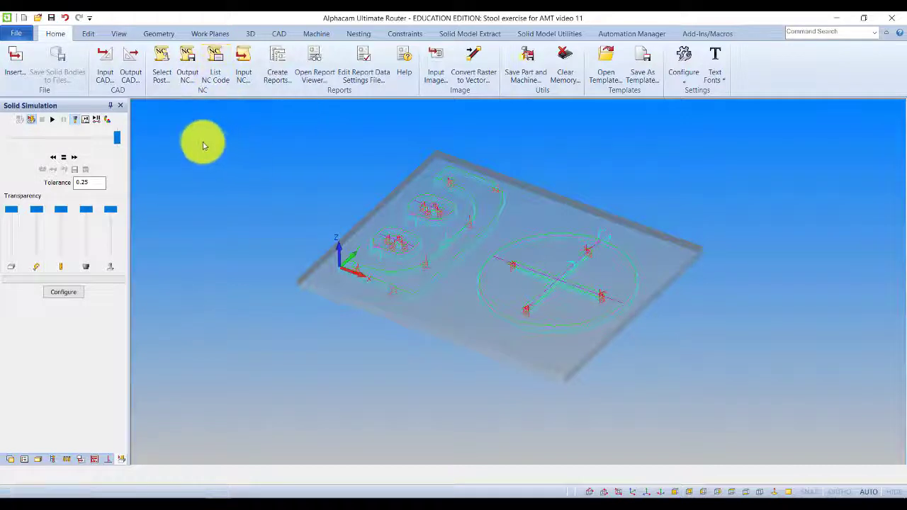
Step: Output the NC code to both file and machine, saving it on the Desktop as Stool exercise for AMT video 11B, with no program number
left_click(188, 71)
left_click_drag(401, 209, 212, 140)
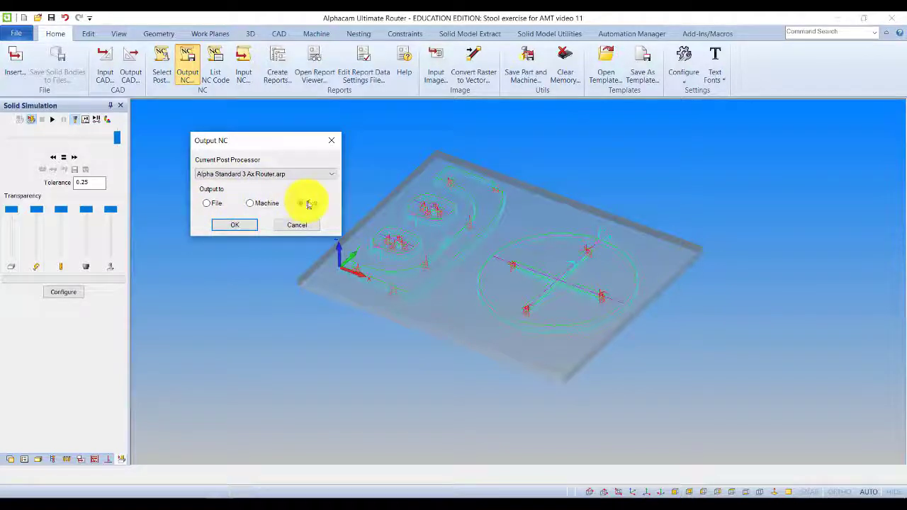
left_click(227, 226)
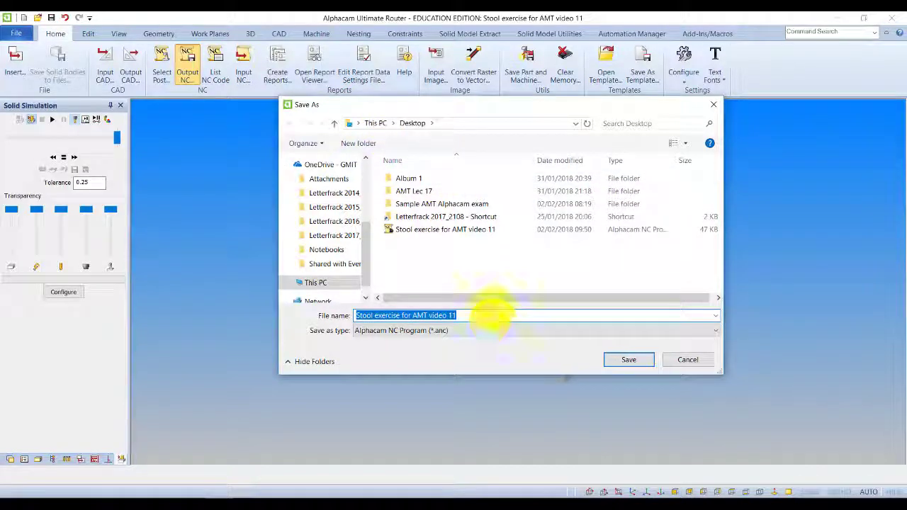
left_click(496, 315)
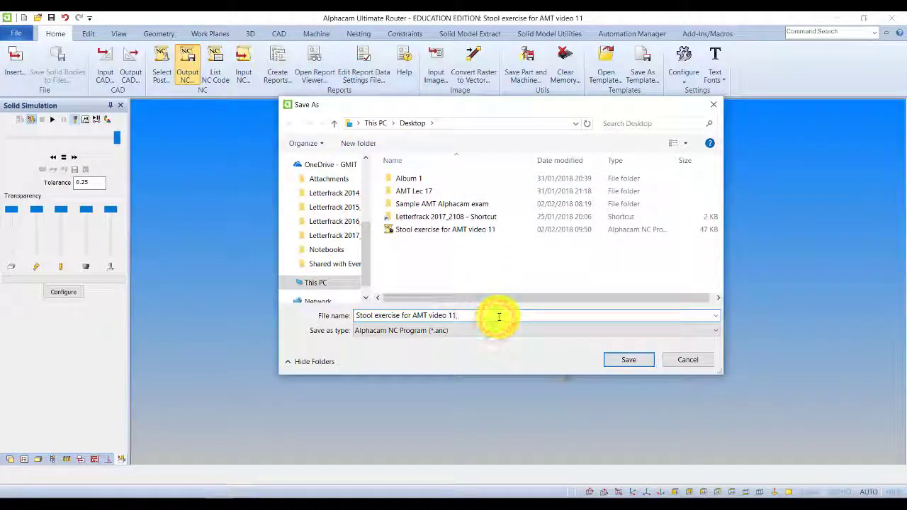
type("B")
left_click(636, 358)
left_click_drag(379, 150, 319, 108)
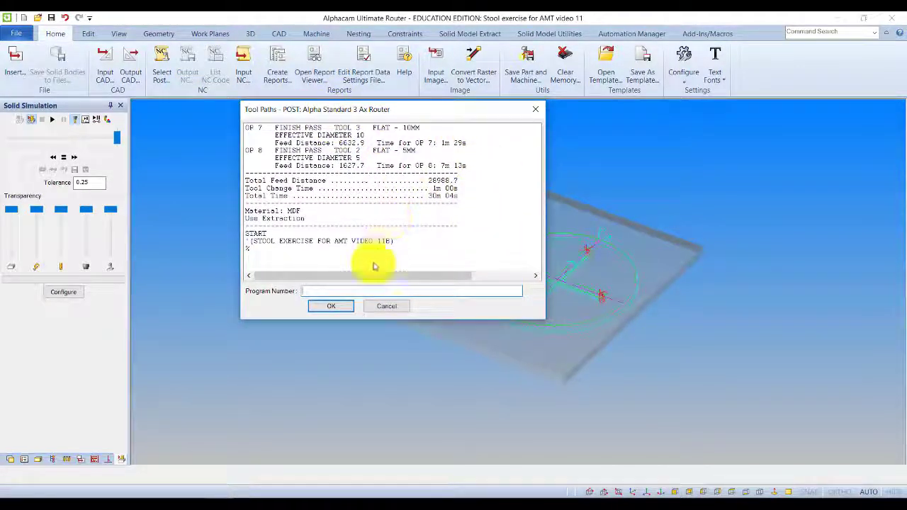
left_click(337, 305)
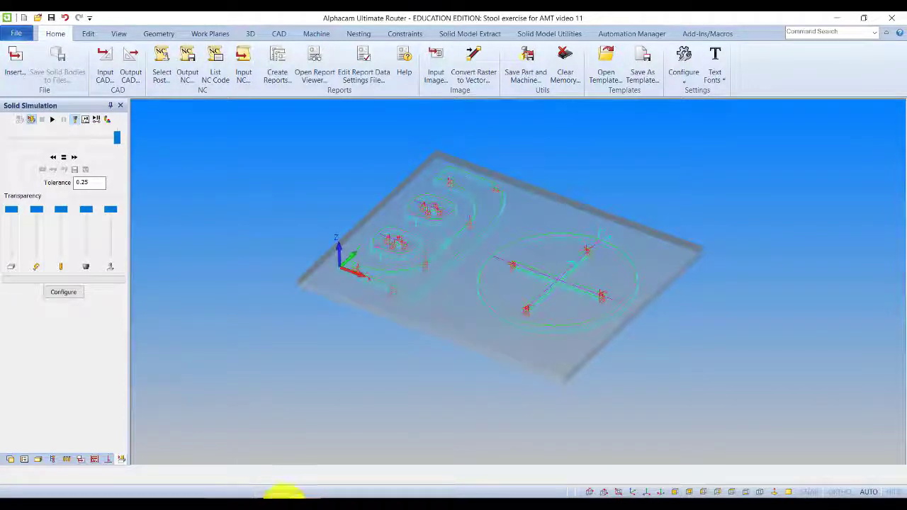
Step: Switch to Alphaedit with the new NC program and dismiss the RS232 output dialog
left_click(304, 494)
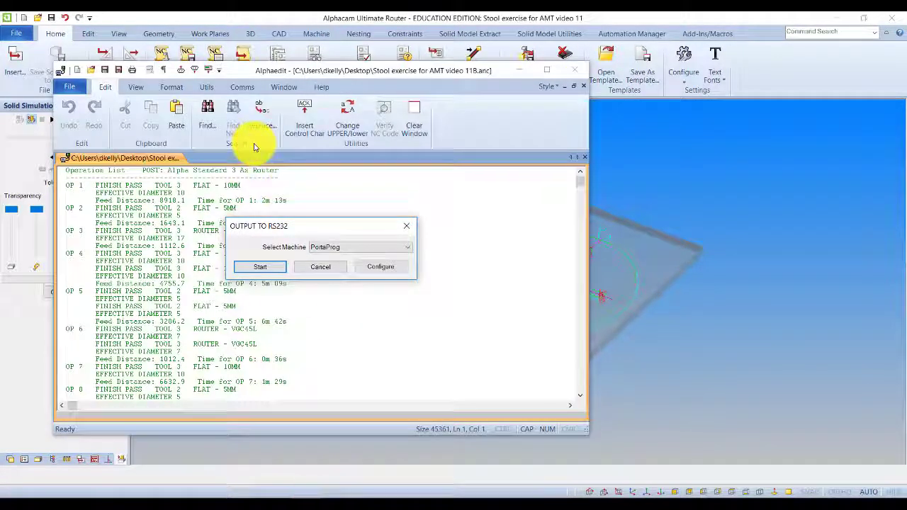
left_click(301, 70)
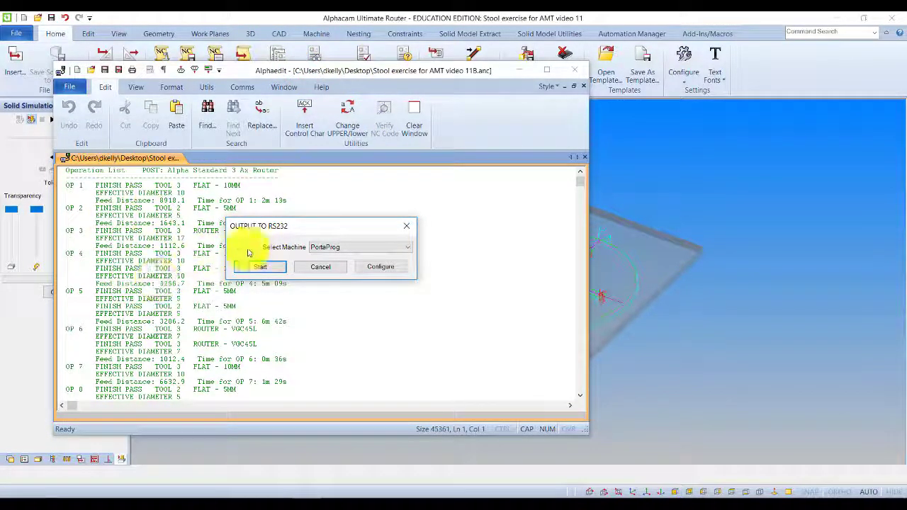
left_click(258, 269)
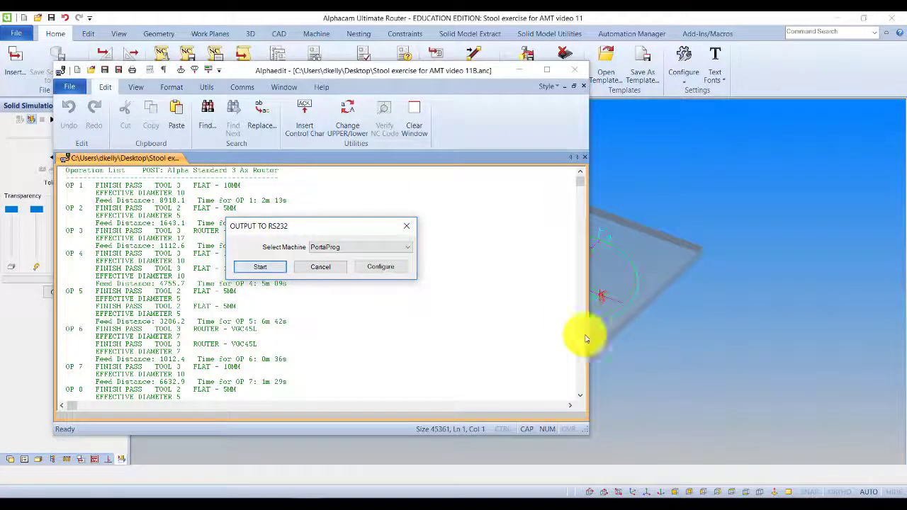
left_click(326, 270)
Step: Examine the NC program's operation list for the tools, the time of each operation and the total machining time
left_click_drag(581, 181, 581, 221)
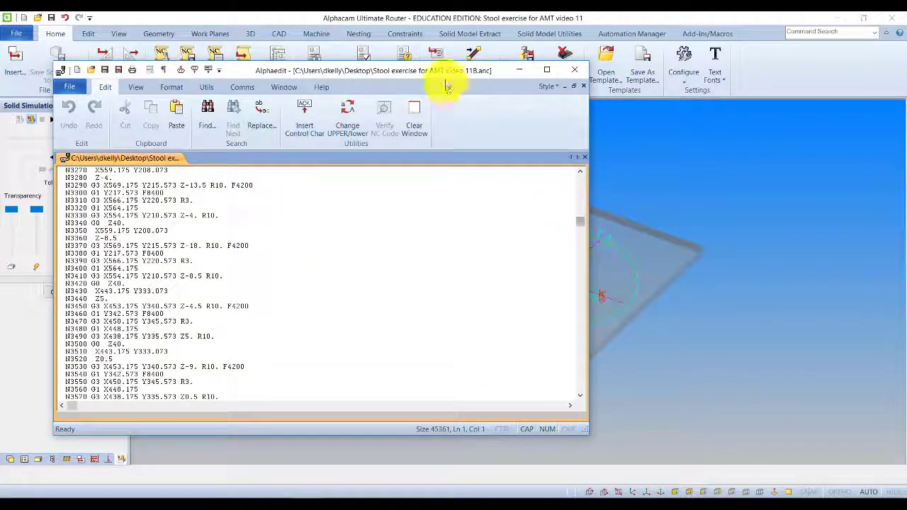
left_click_drag(445, 75, 577, 374)
left_click_drag(581, 371, 552, 60)
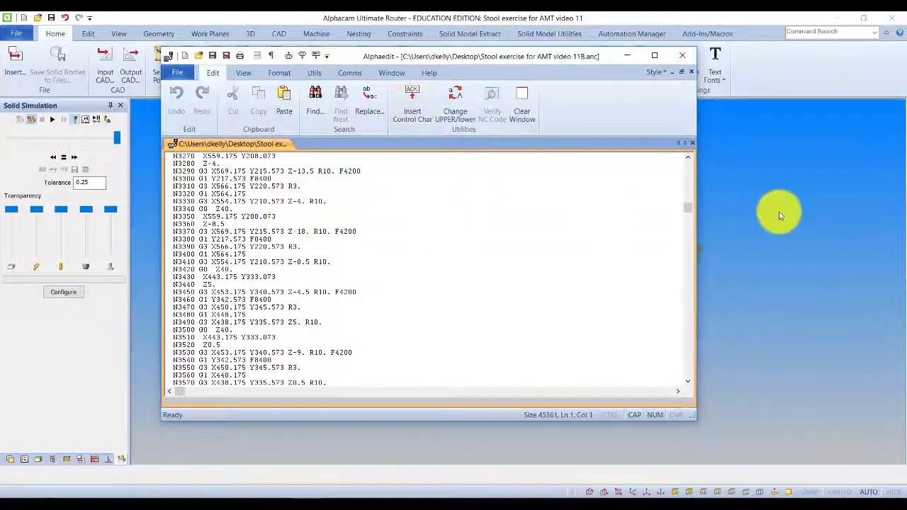
left_click_drag(687, 206, 690, 165)
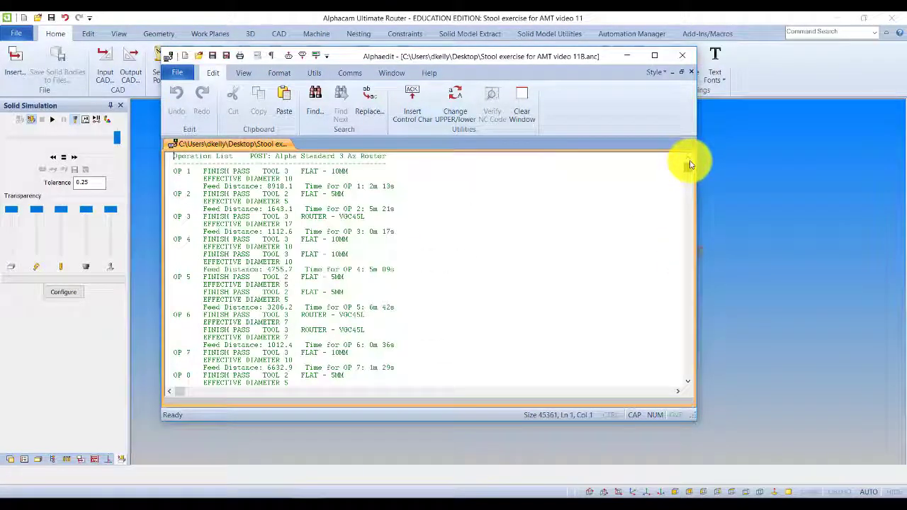
left_click_drag(343, 186, 390, 185)
scroll(251, 239, "down", 2)
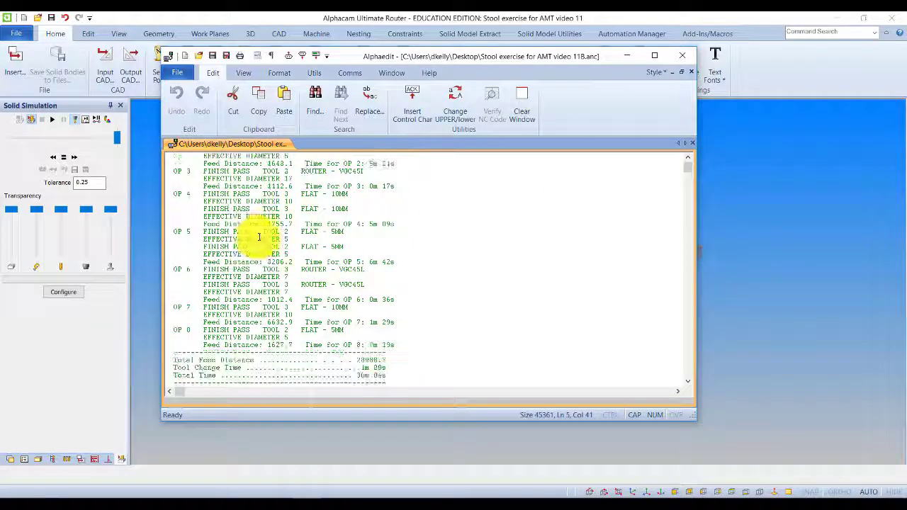
left_click_drag(252, 277, 413, 285)
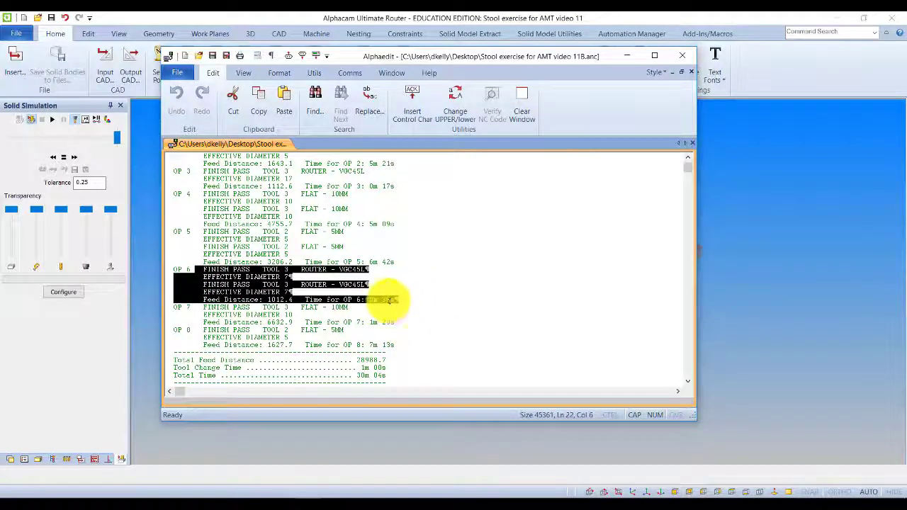
scroll(375, 244, "down", 2)
left_click_drag(173, 330, 388, 333)
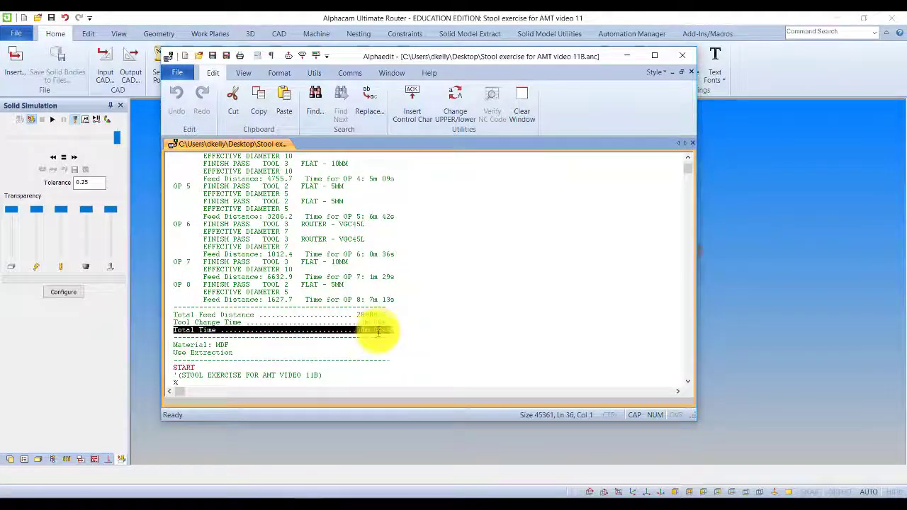
Step: Examine the G-code lines, including the tool changes and coordinate moves, and return to the start of the program
scroll(377, 317, "down", 15)
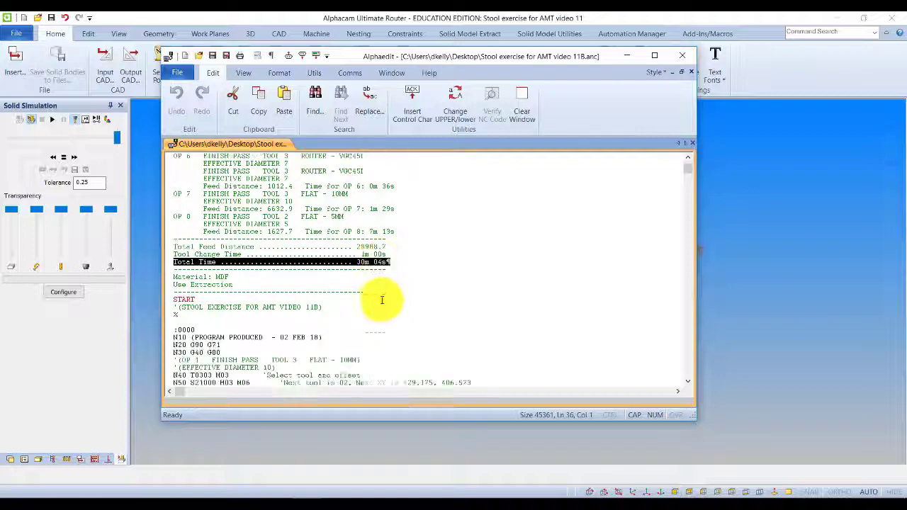
scroll(388, 269, "down", 15)
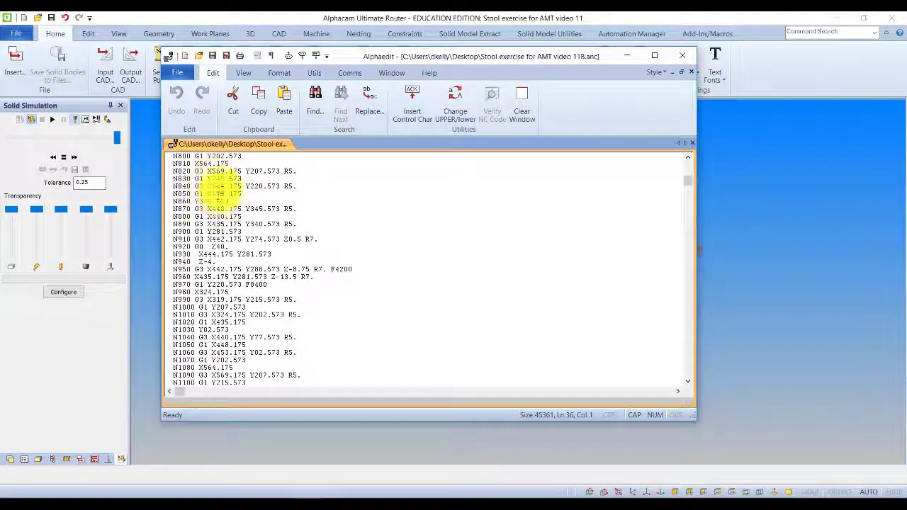
scroll(215, 253, "down", 20)
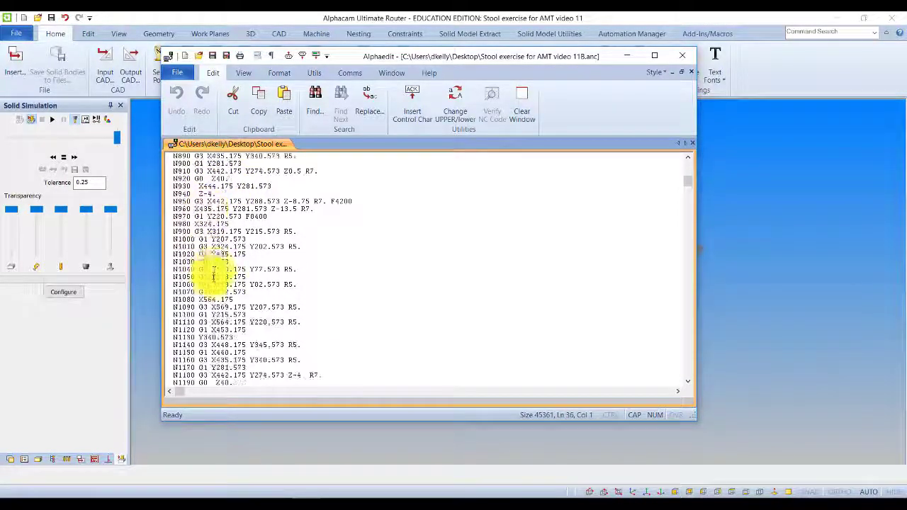
scroll(221, 247, "up", 4)
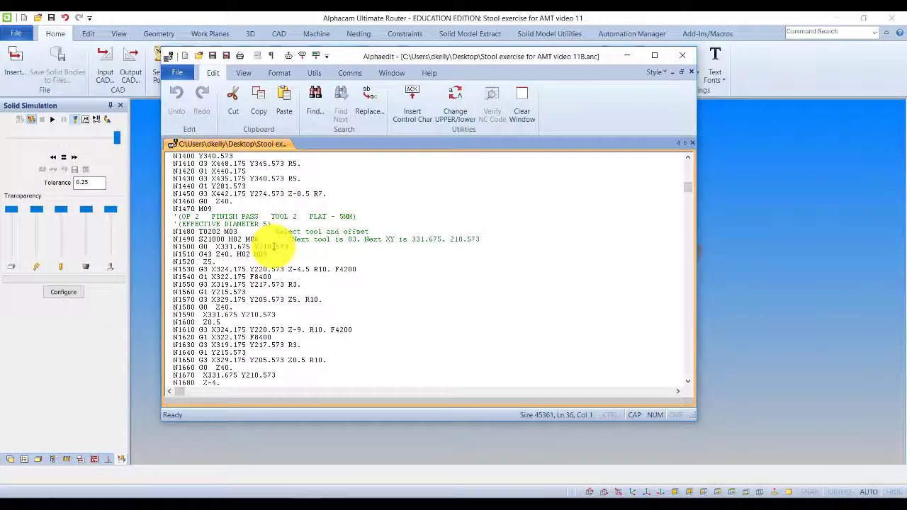
scroll(273, 248, "up", 15)
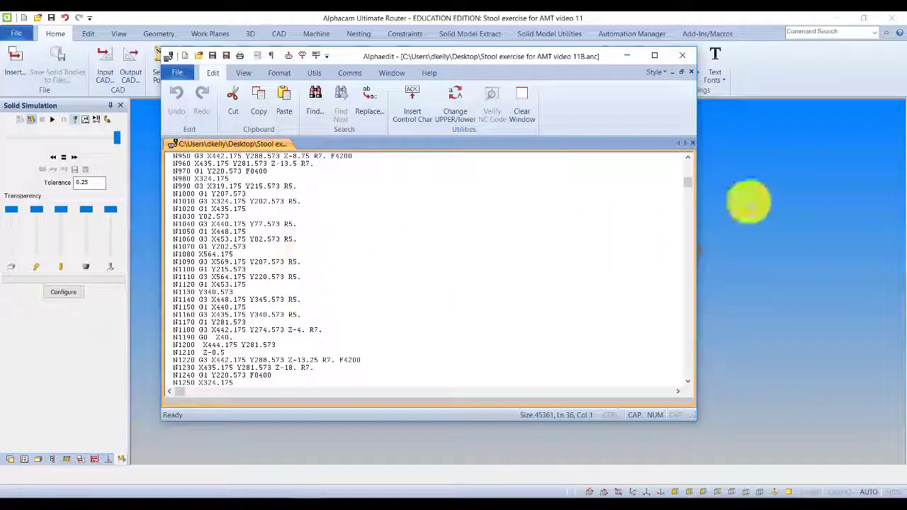
left_click_drag(687, 184, 684, 177)
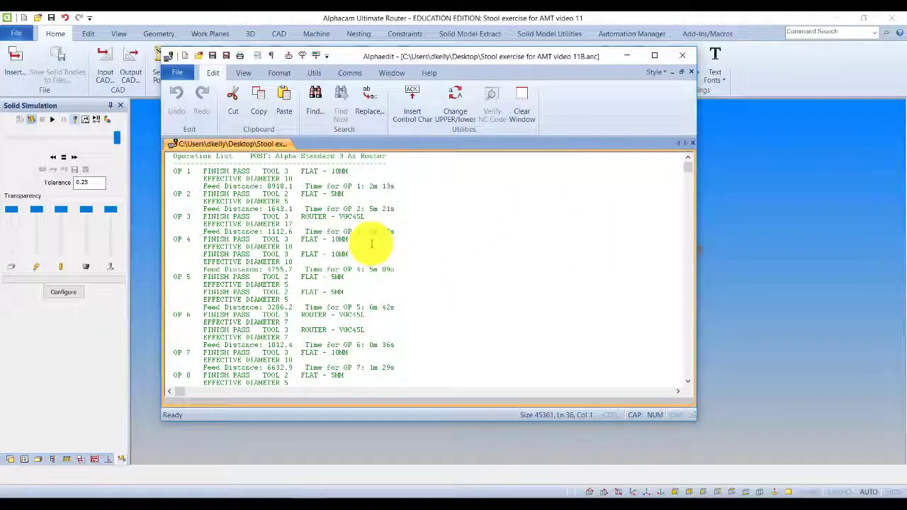
left_click_drag(685, 168, 686, 231)
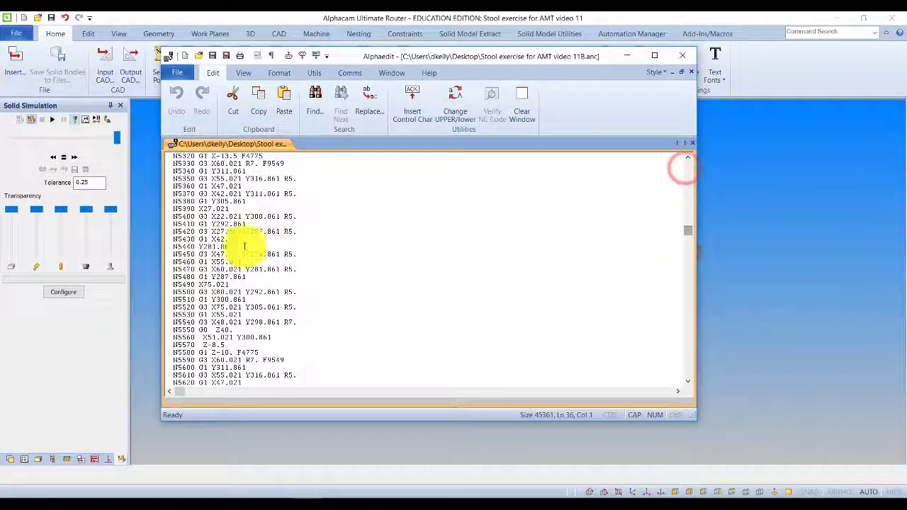
left_click_drag(347, 56, 437, 46)
scroll(364, 233, "down", 12)
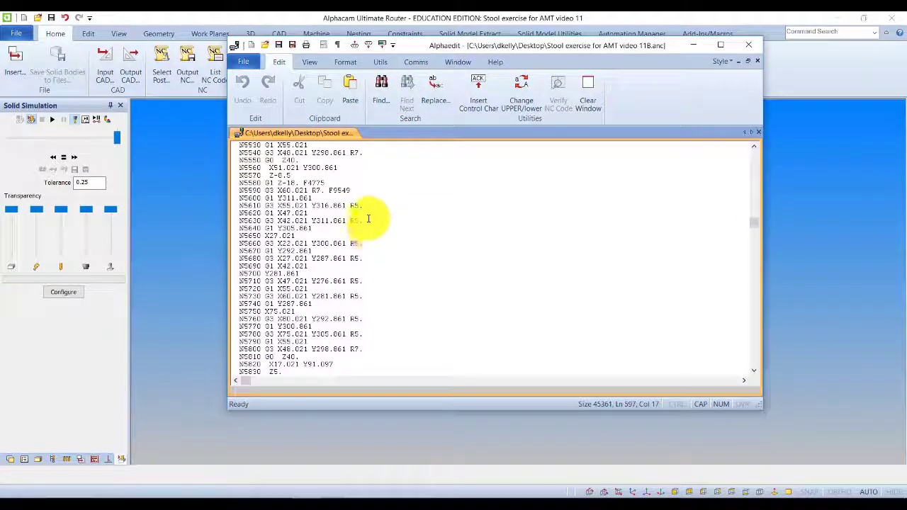
left_click_drag(757, 225, 759, 137)
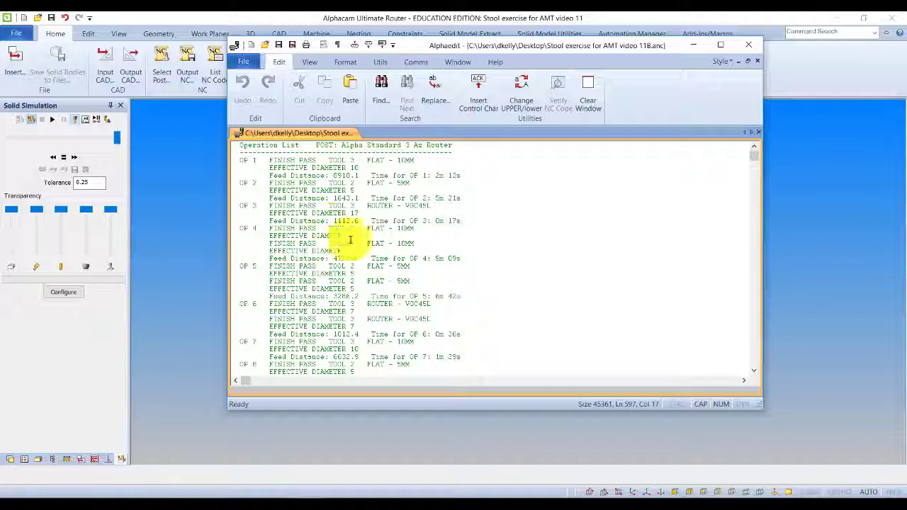
left_click_drag(496, 44, 469, 63)
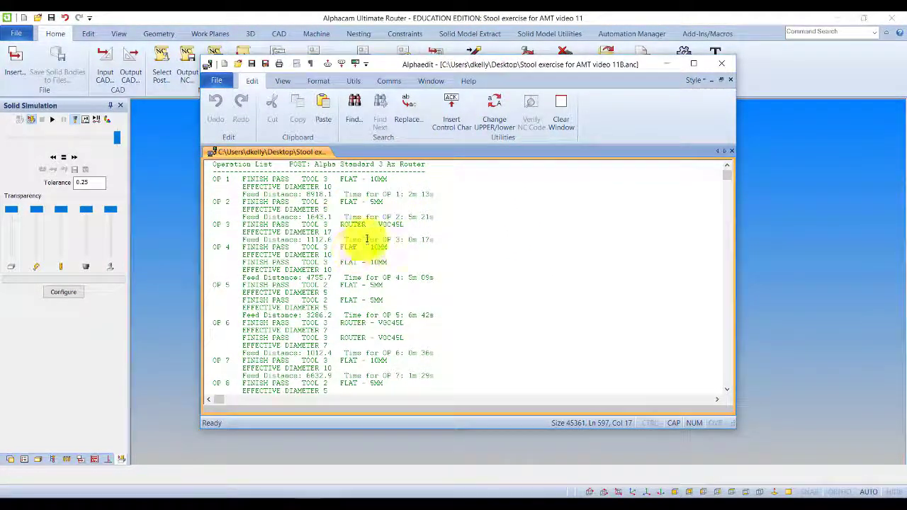
Step: Try to output the stool NC program from Alphaedit to the machine over RS232, and dismiss the message
left_click(387, 81)
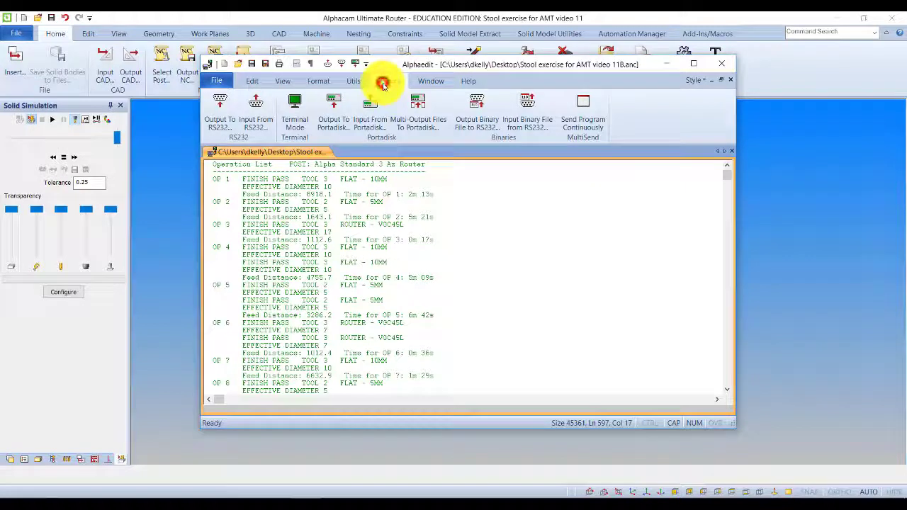
left_click(221, 120)
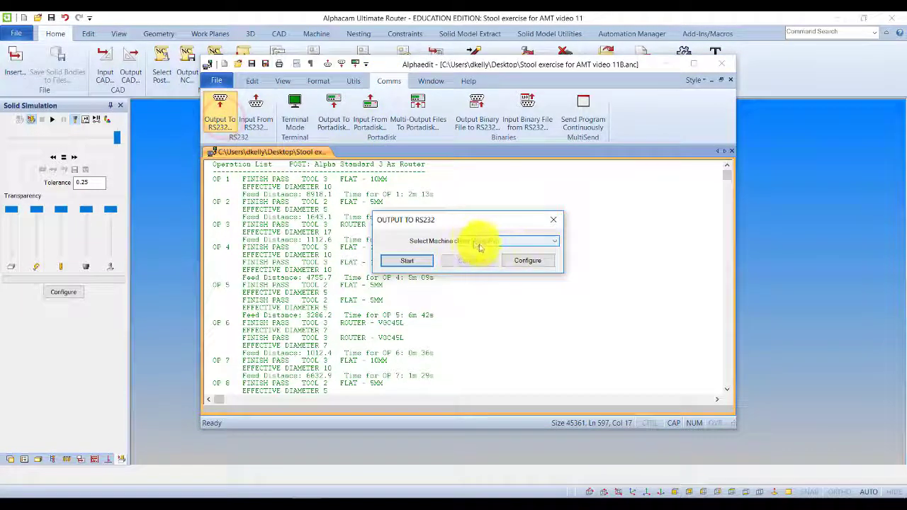
left_click(411, 261)
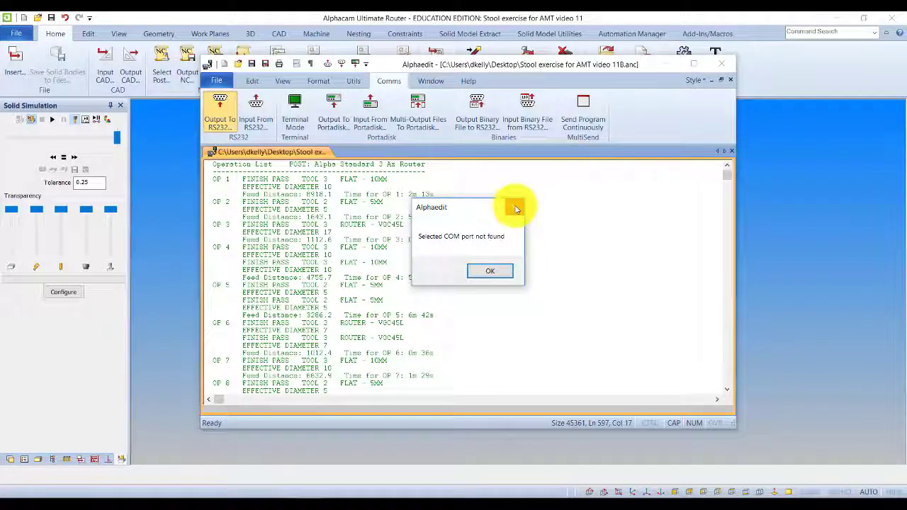
left_click(516, 208)
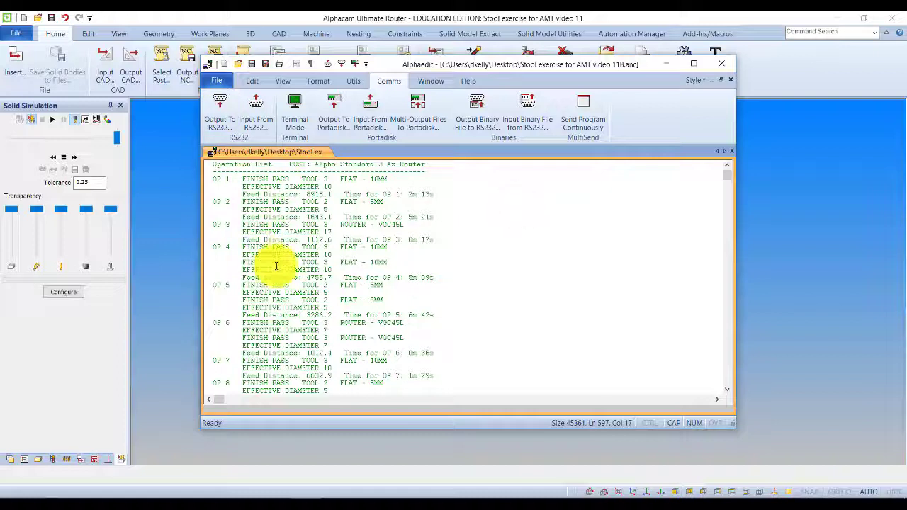
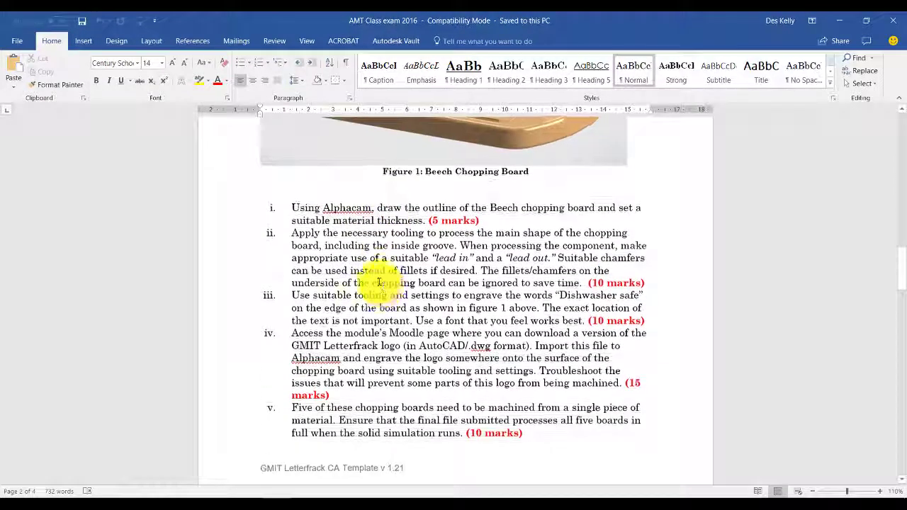
Step: Examine the beech chopping board figure in the exam document, then its dimensions in the Question 1 PDF drawing
scroll(379, 283, "up", 4)
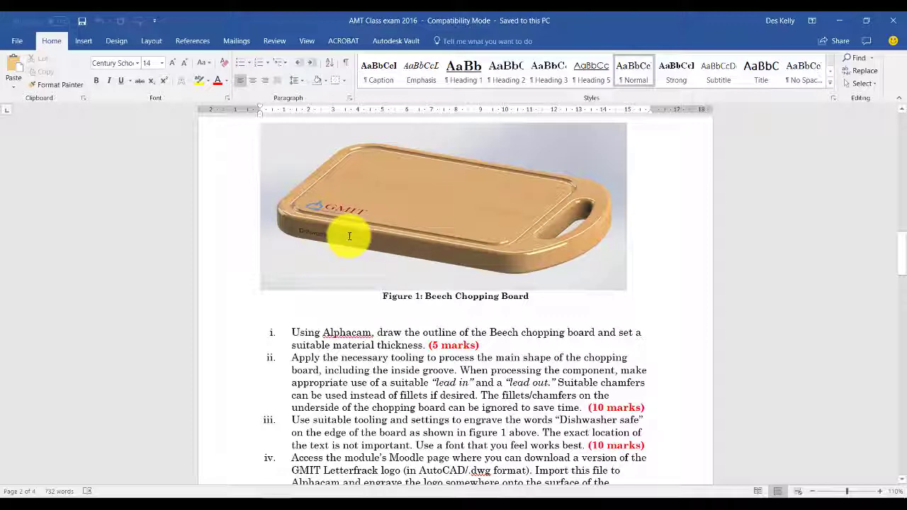
key("alt+Tab")
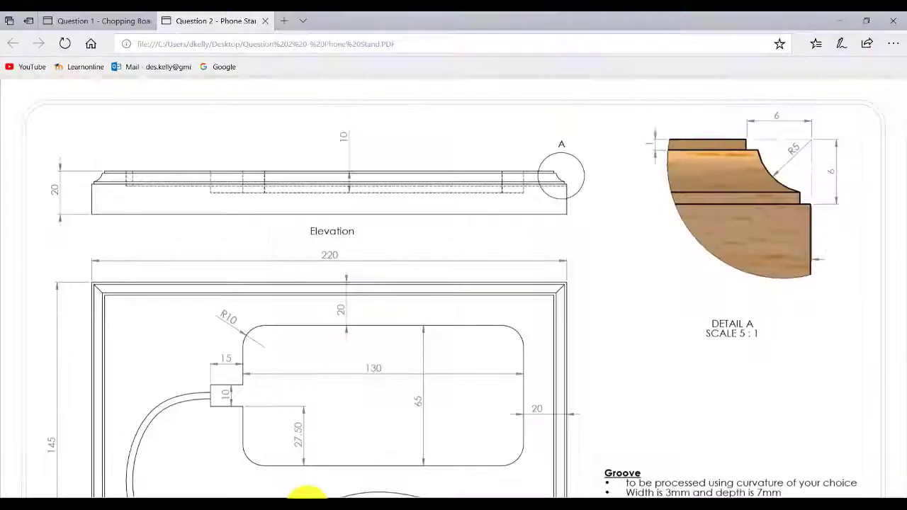
left_click(138, 22)
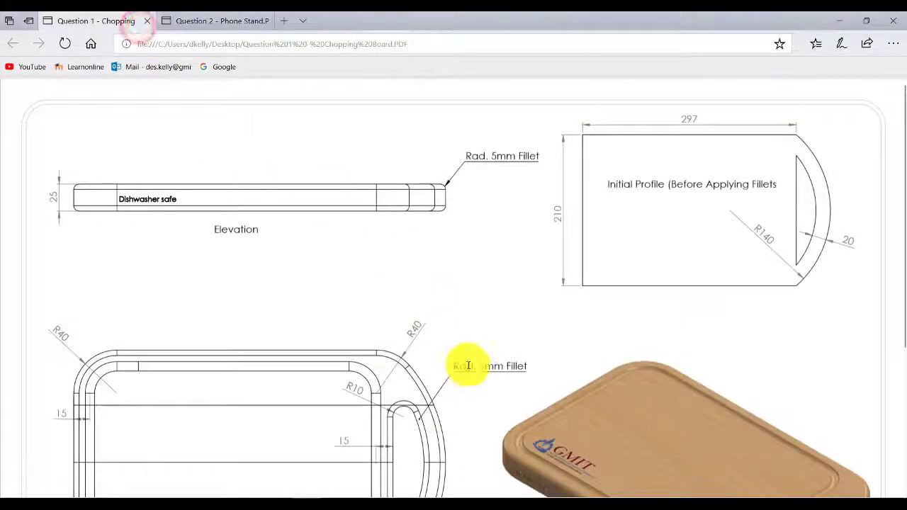
scroll(465, 366, "down", 3, "ctrl")
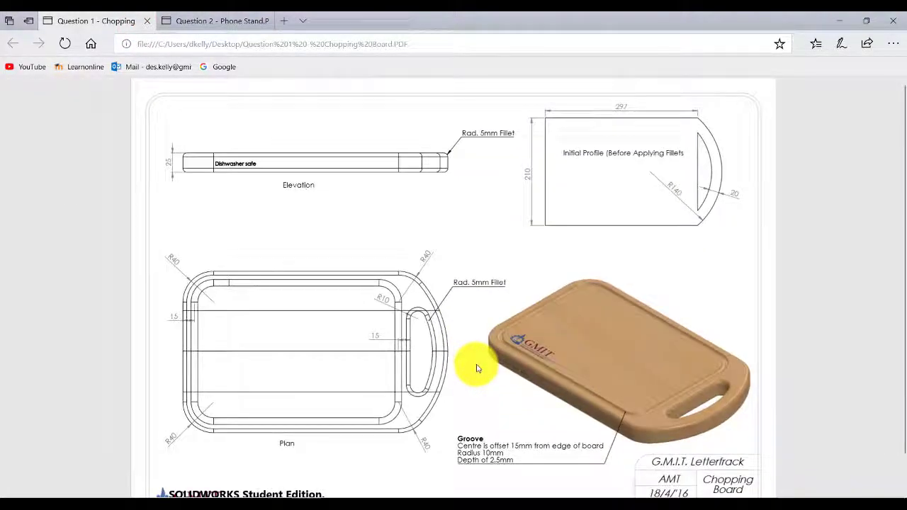
scroll(478, 366, "down", 1, "ctrl")
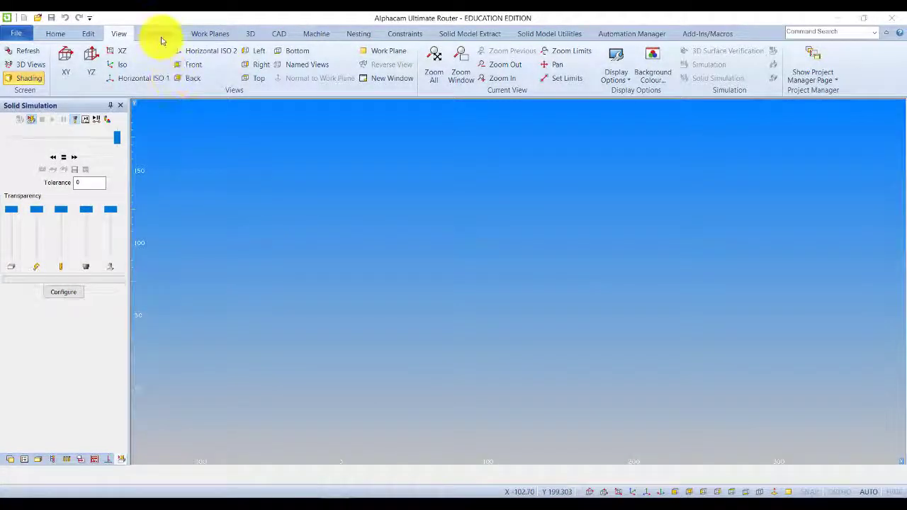
Step: Switch to Alphacam and draw a 297 by 210 mm rectangle with its lower-left corner at the origin
left_click(162, 35)
left_click(247, 58)
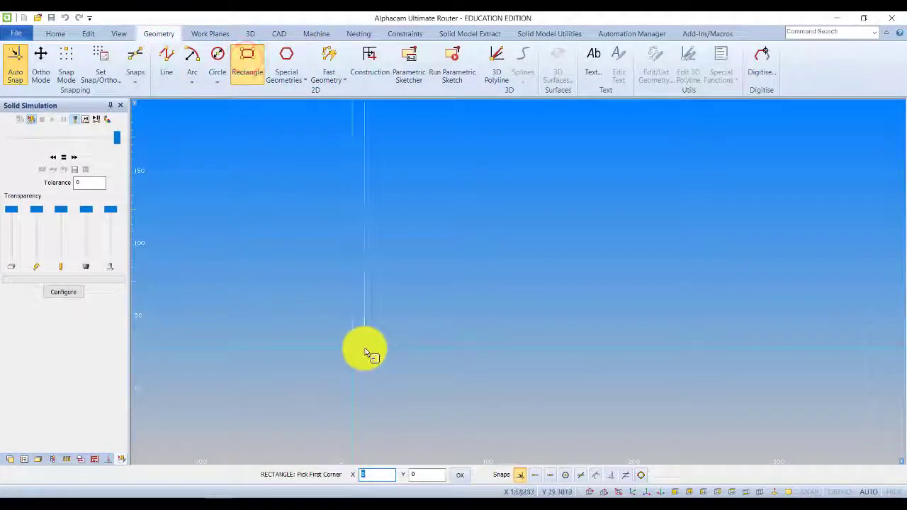
key("Return")
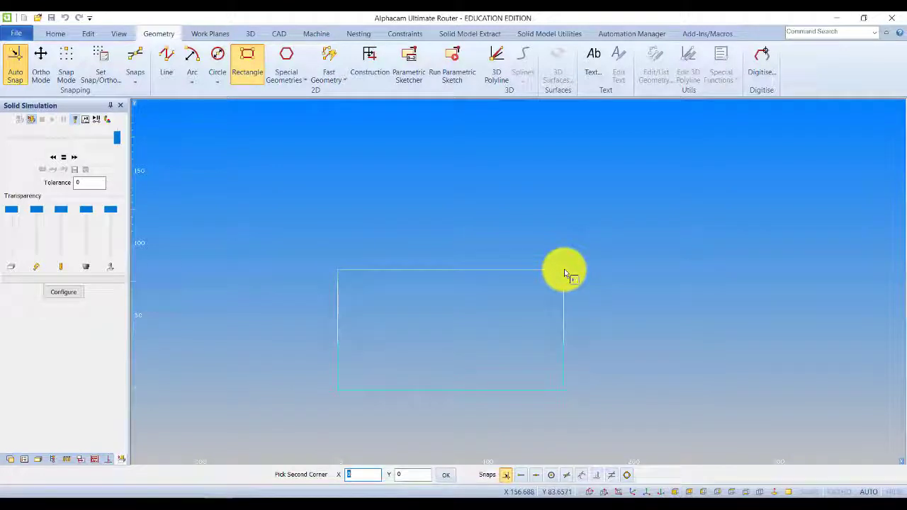
key("Return")
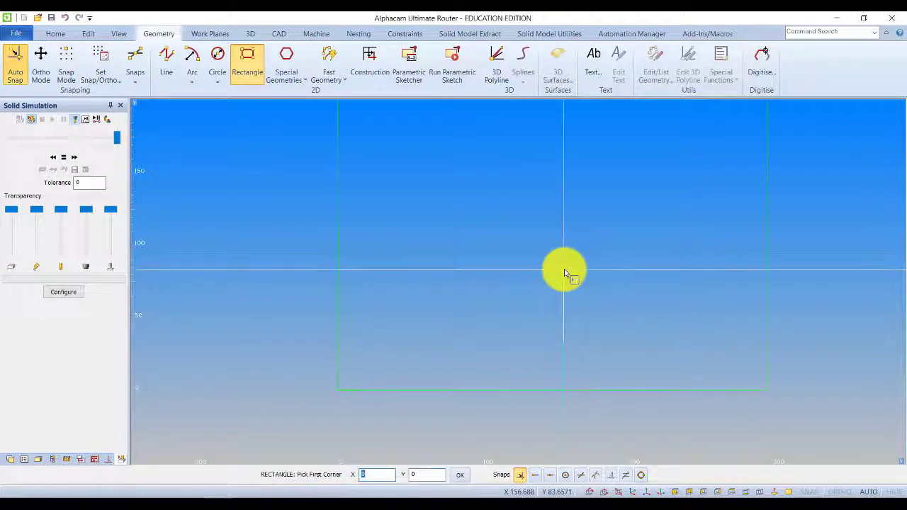
scroll(591, 334, "down", 3)
middle_click_drag(530, 296, 522, 296)
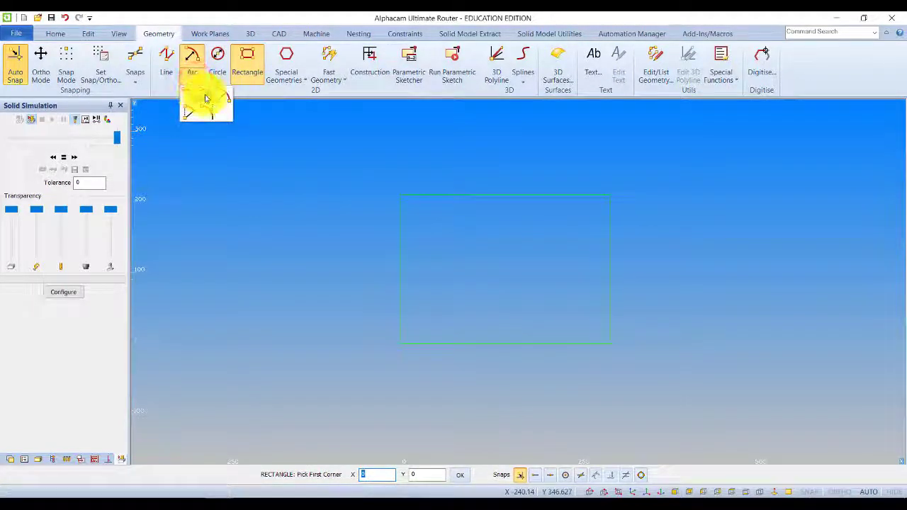
Step: Draw a 140 mm radius arc from the rectangle's lower-right corner to its upper-right corner
left_click(205, 98)
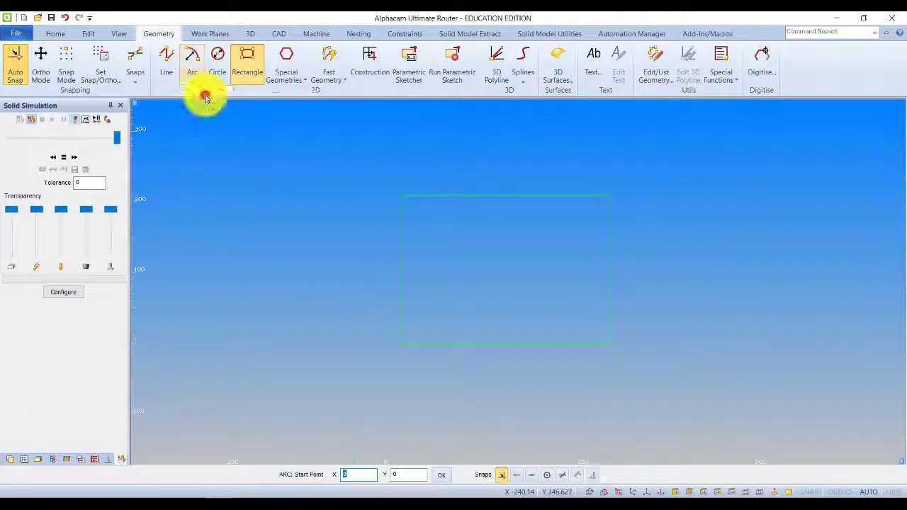
left_click(611, 345)
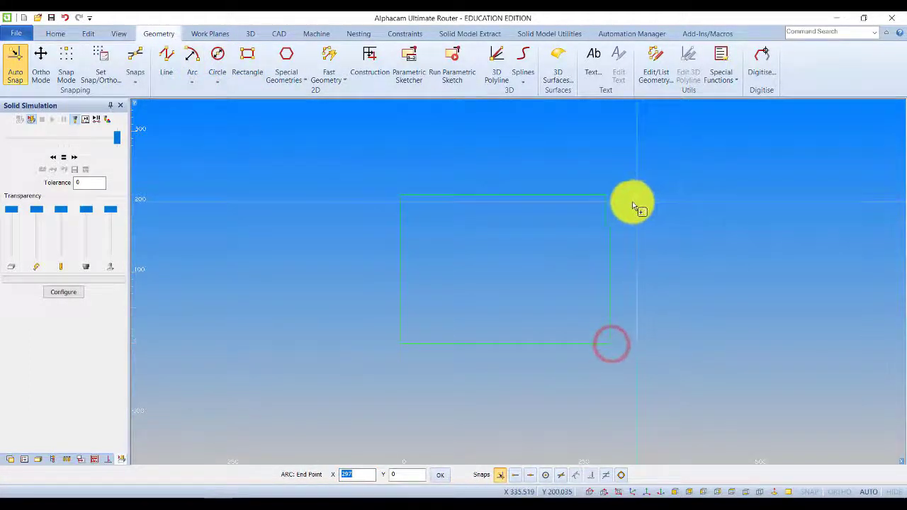
left_click(609, 199)
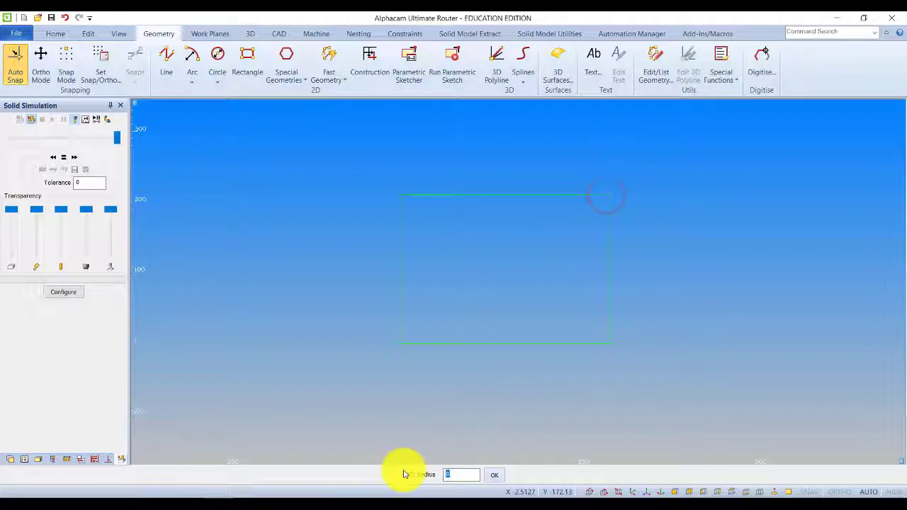
type("140")
key("Return")
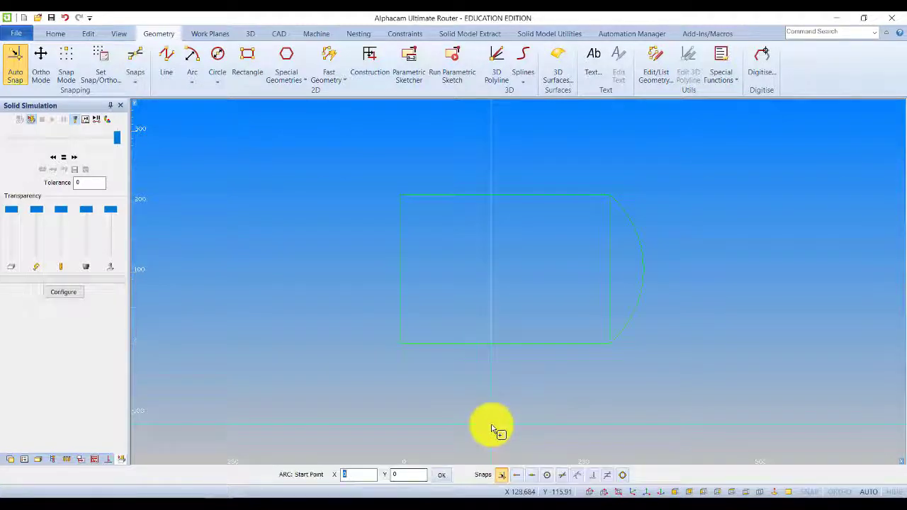
Step: Try an arc between the same two corners, starting from the upper-right one, and undo it
left_click(614, 199)
left_click(607, 345)
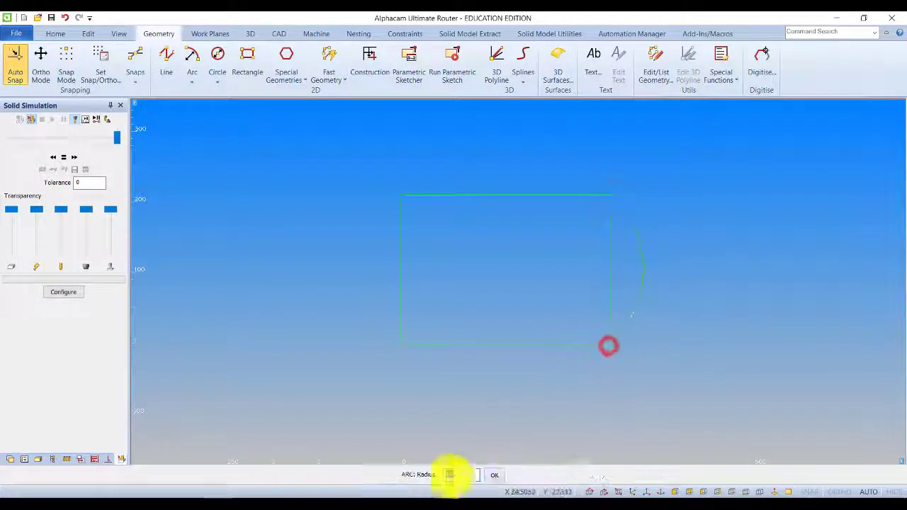
left_click(494, 475)
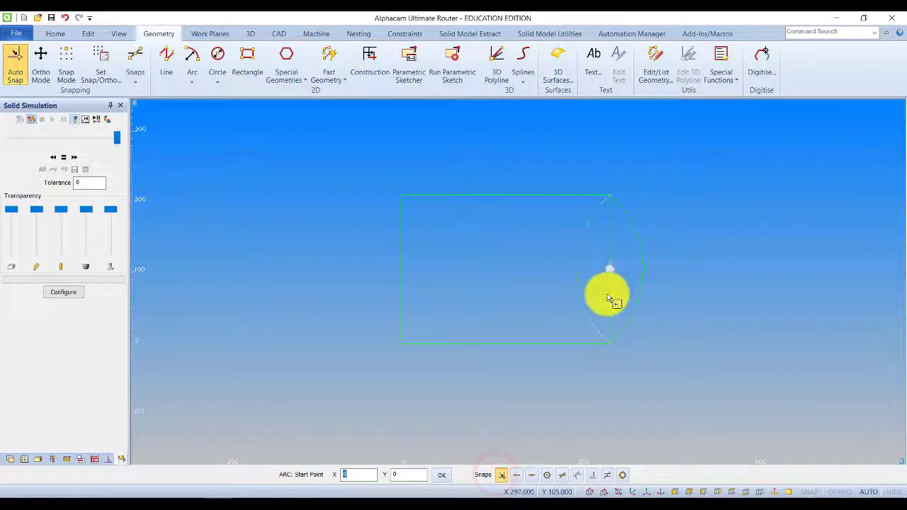
key("Escape")
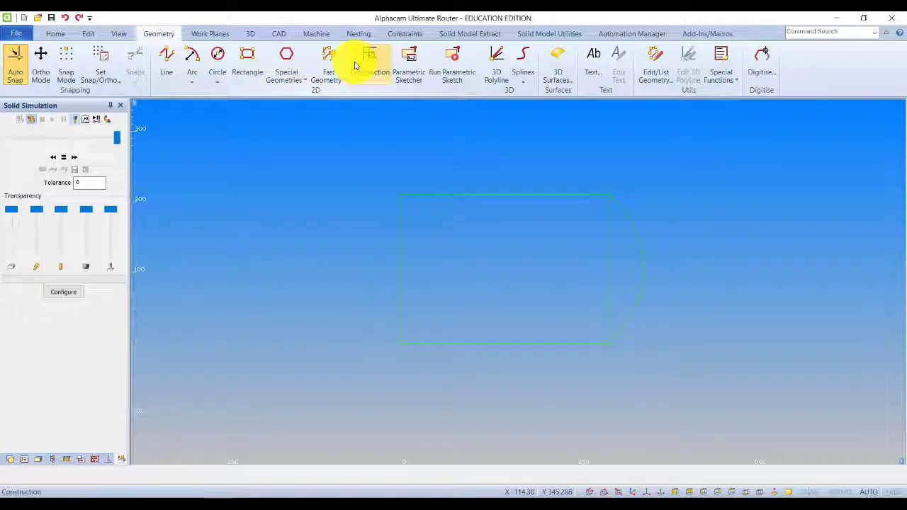
Step: Fillet the board outline's upper-left and lower-left corners individually with a 40 mm radius
left_click(87, 34)
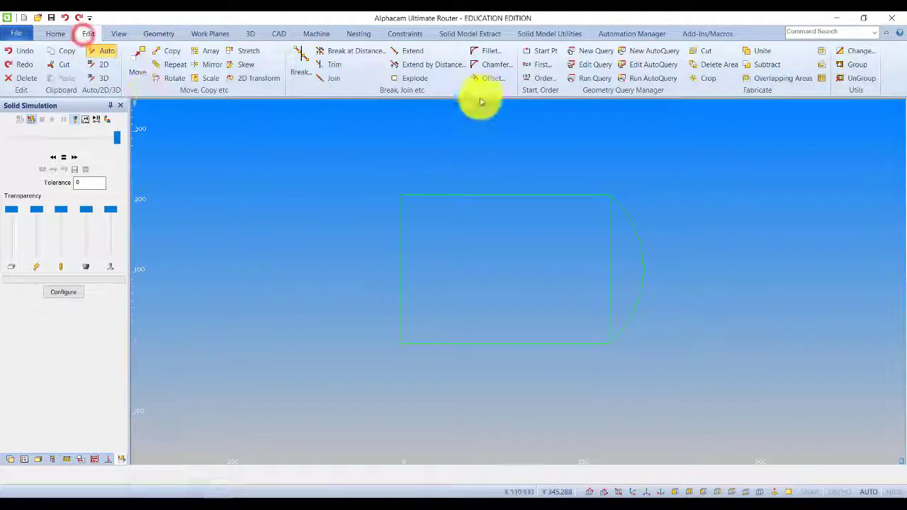
left_click(488, 50)
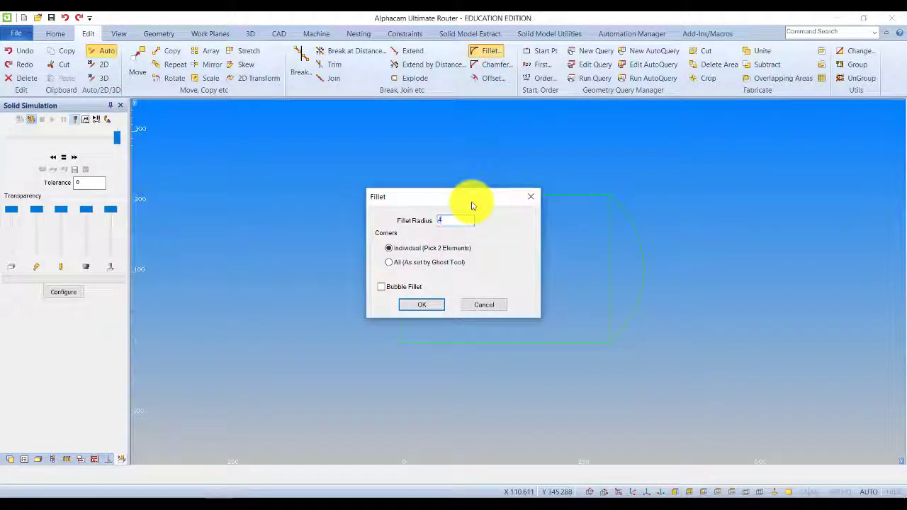
left_click(425, 305)
left_click(418, 193)
left_click(401, 206)
left_click(400, 310)
left_click(415, 344)
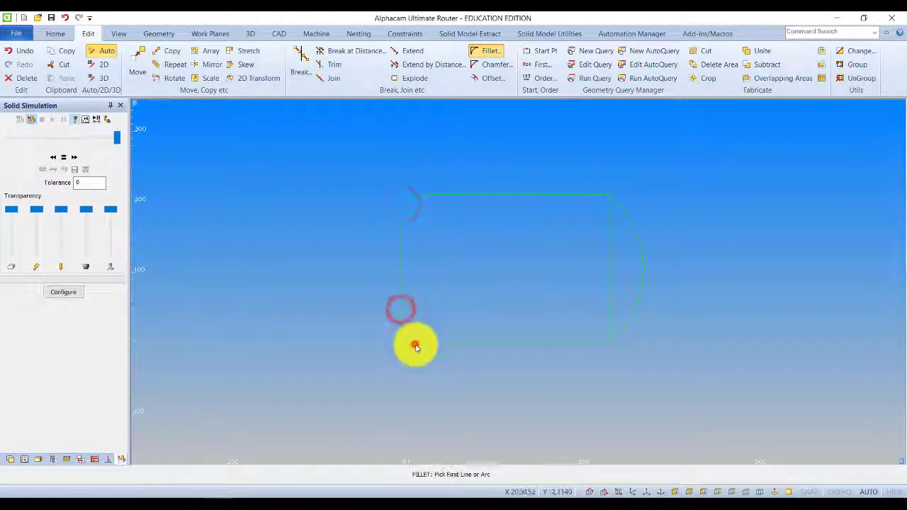
Step: Try to fillet the upper-right corner where the rectangle meets the end arc, and undo it
left_click(620, 204)
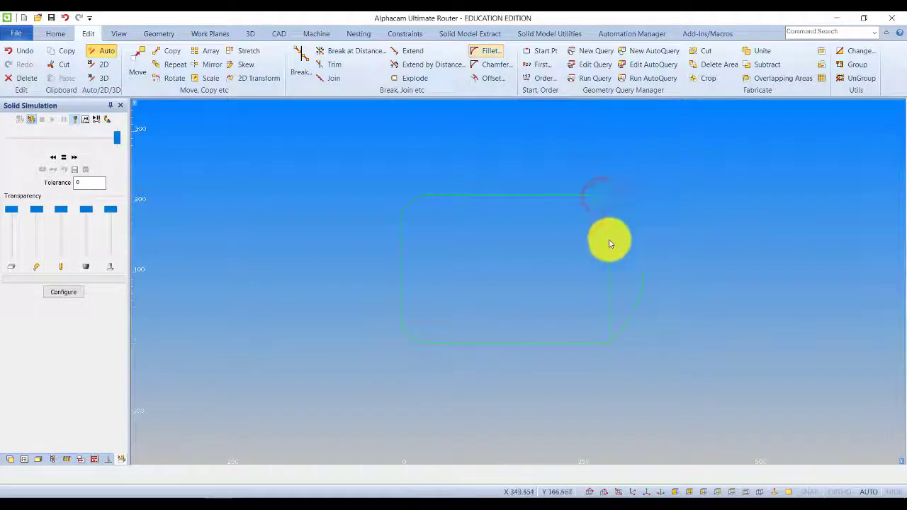
key("Escape")
scroll(623, 248, "up", 2)
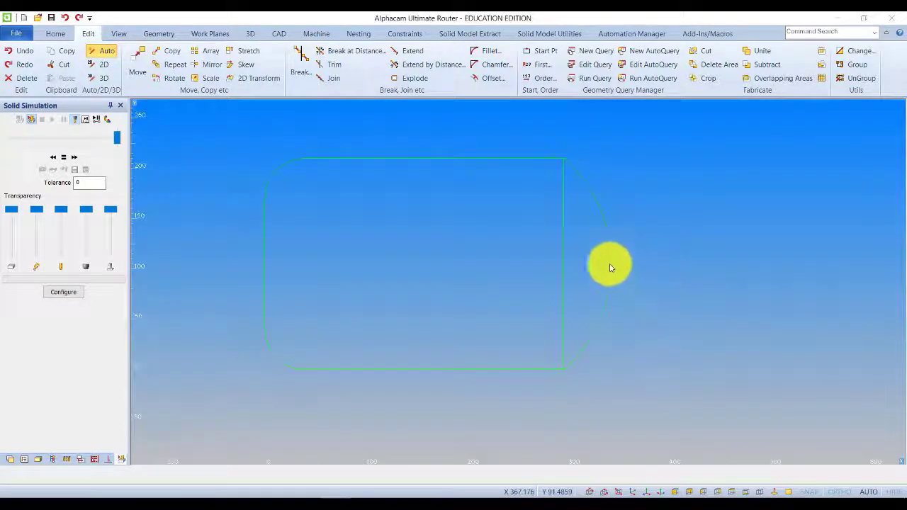
Step: Offset the board's end arc inward by 20 mm to outline the handle opening
left_click(487, 80)
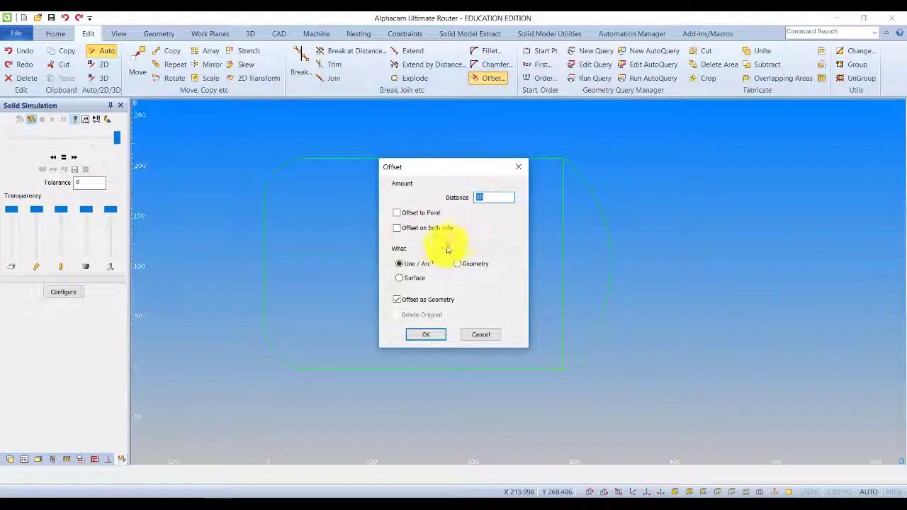
left_click(399, 302)
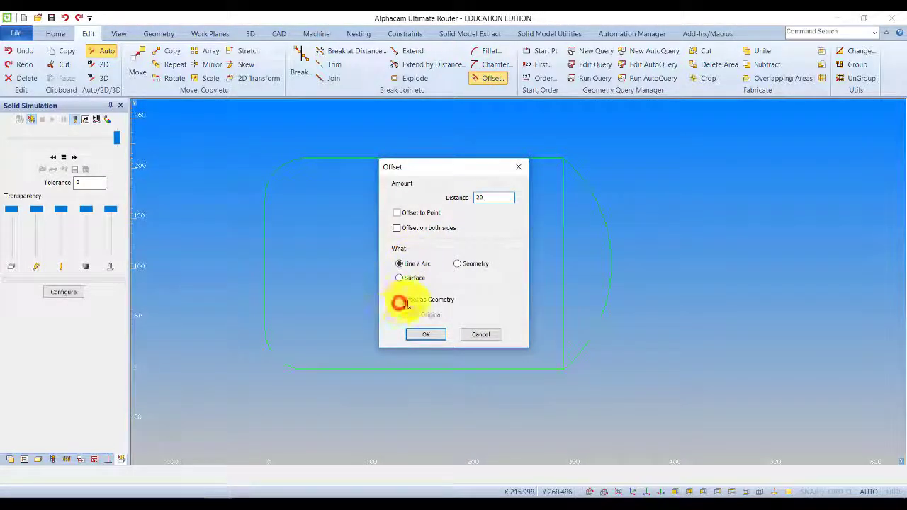
left_click(432, 335)
left_click(611, 239)
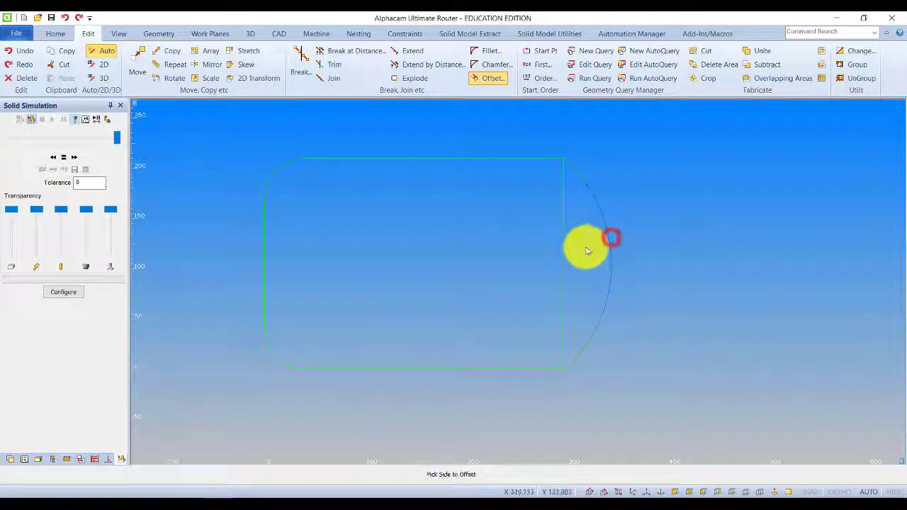
left_click(581, 251)
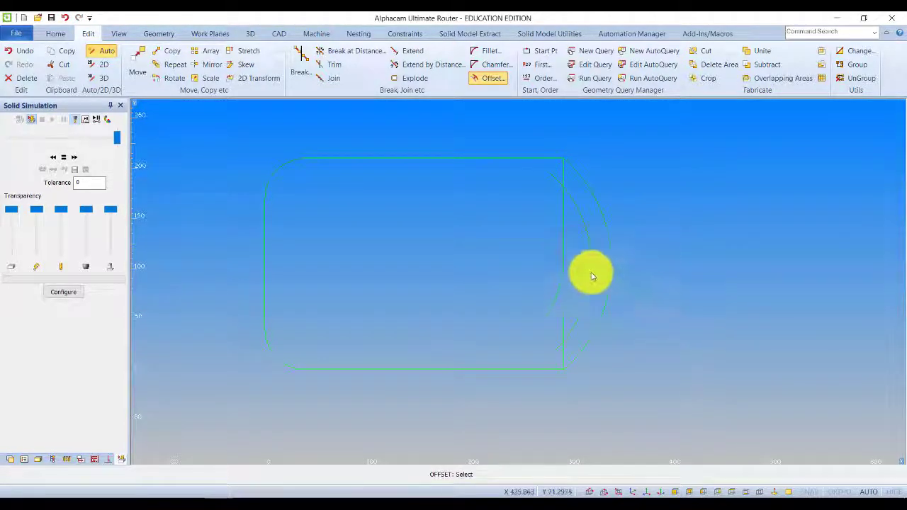
Step: Trim the excess ends of the offset arc and vertical line, using all geometries as cutters, to close the handle opening
left_click(331, 65)
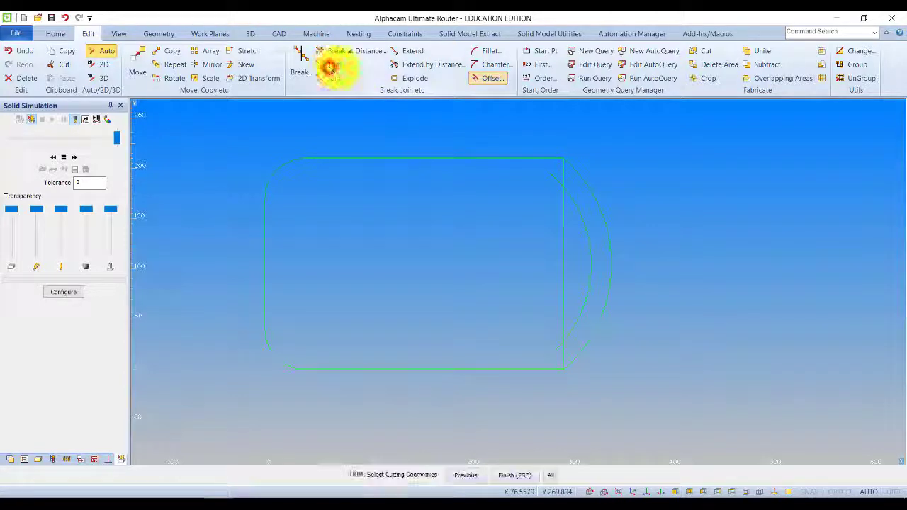
left_click(544, 476)
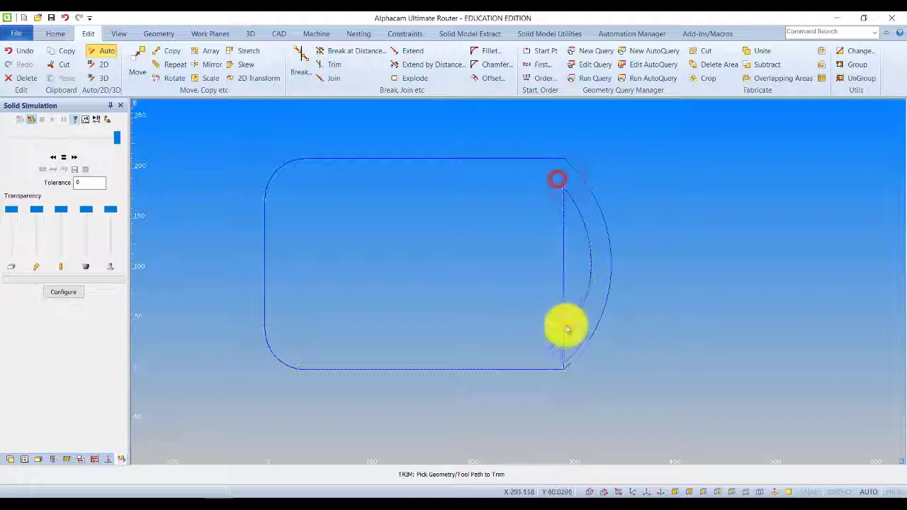
left_click(555, 352)
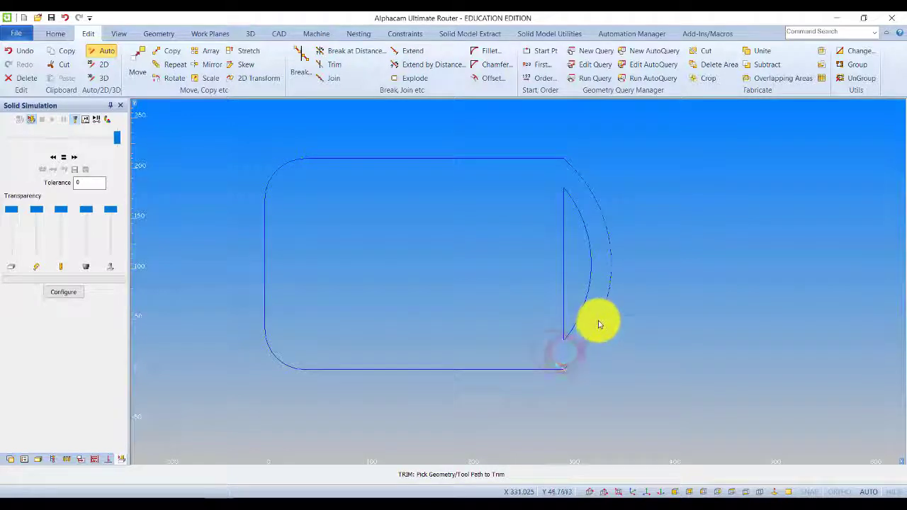
left_click(574, 224)
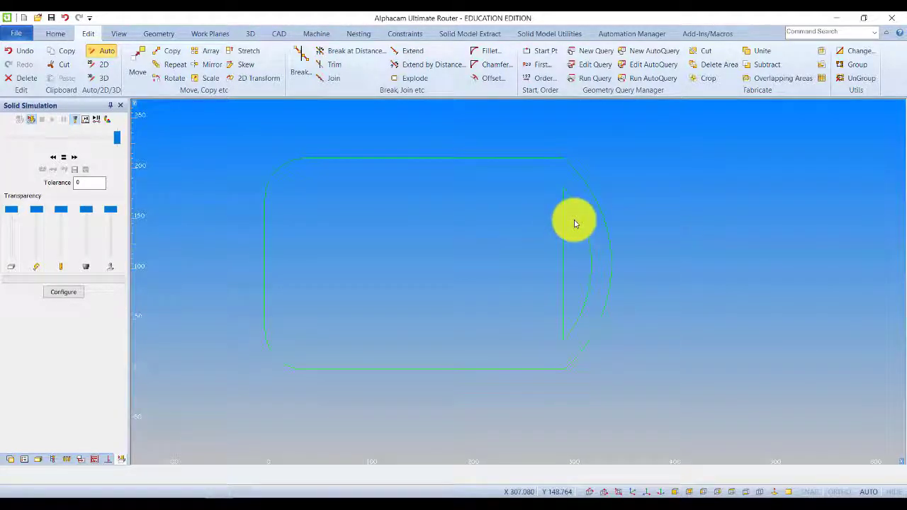
Step: Fillet the two corners where the board's long edges meet the end arc with a 40 mm radius
left_click(489, 51)
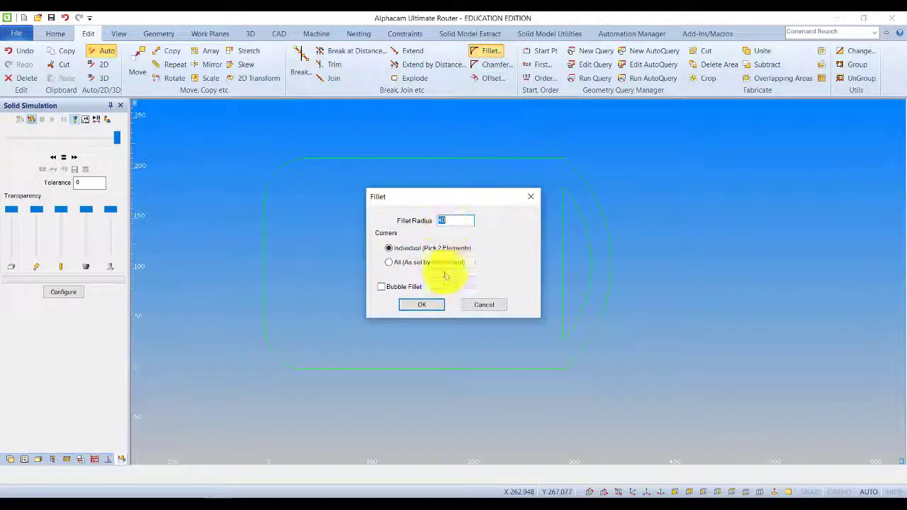
left_click(437, 304)
left_click(539, 158)
left_click(572, 166)
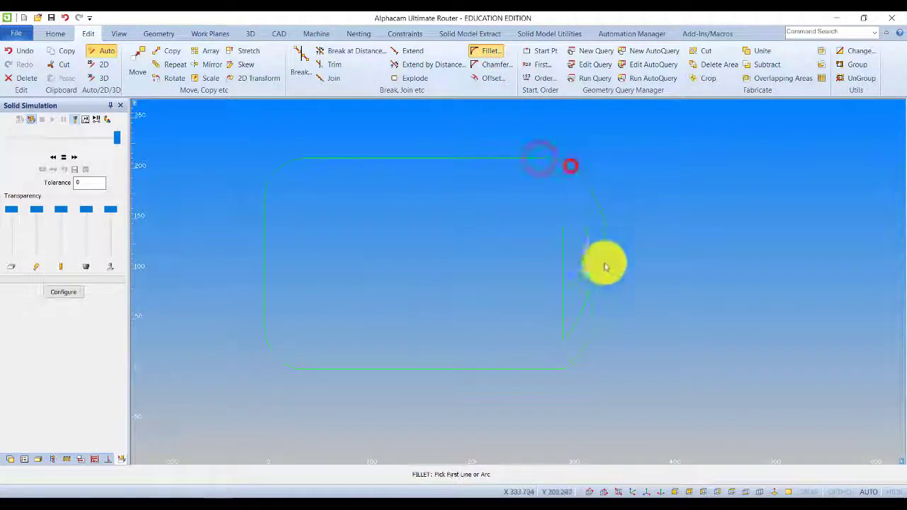
left_click(547, 368)
left_click(572, 361)
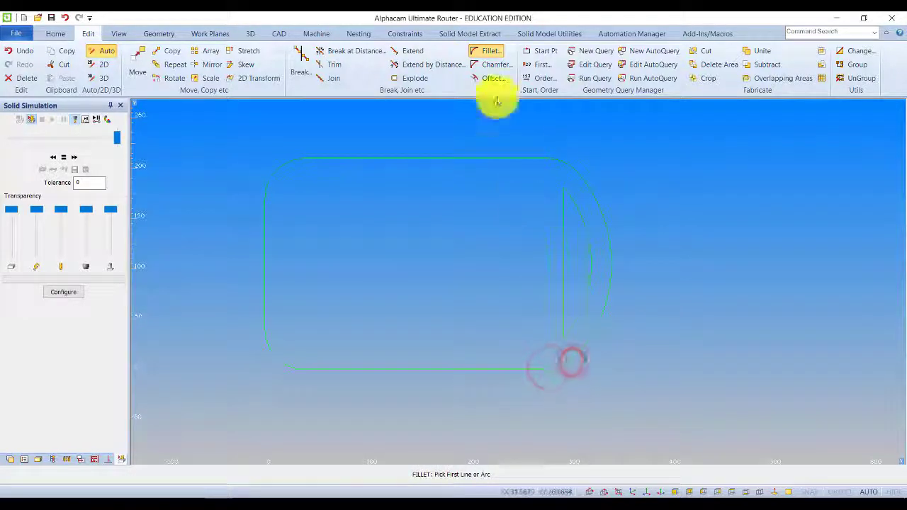
Step: Fillet the handle opening's upper and lower corners individually with a 10 mm radius
left_click(491, 56)
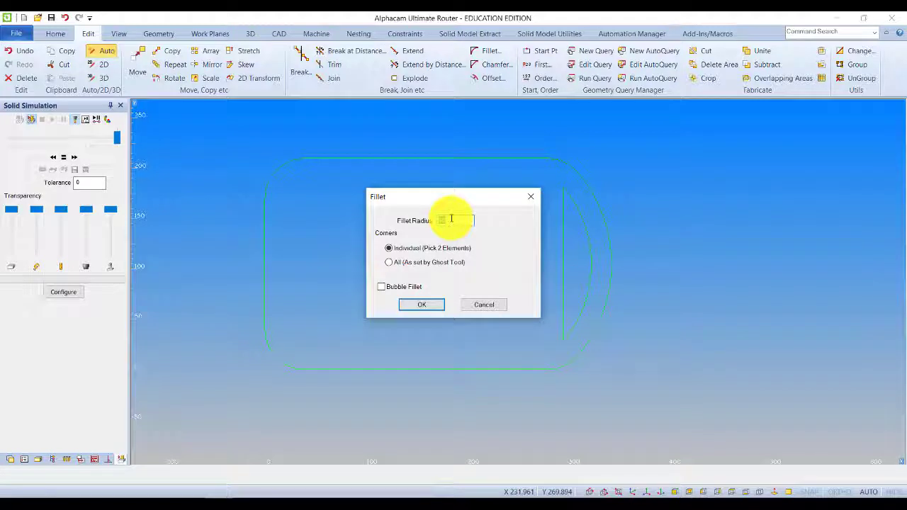
left_click(419, 304)
left_click(569, 192)
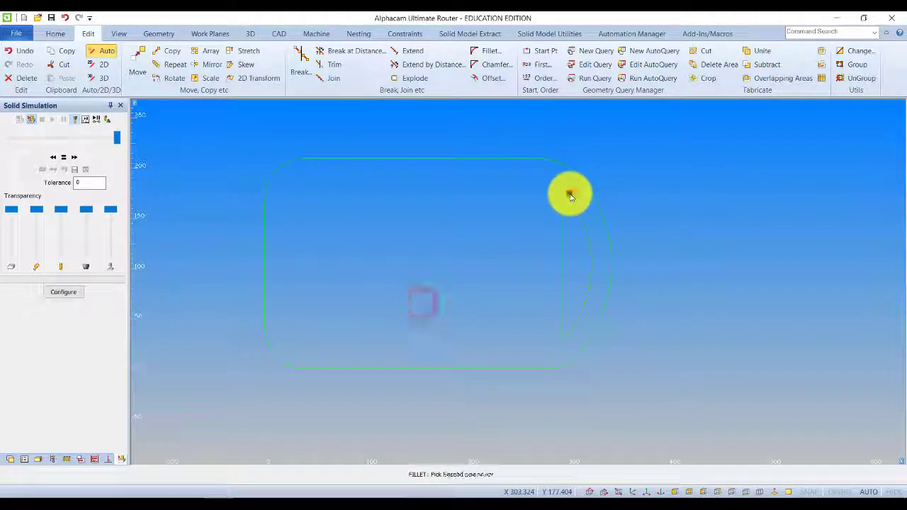
left_click(564, 296)
left_click(576, 312)
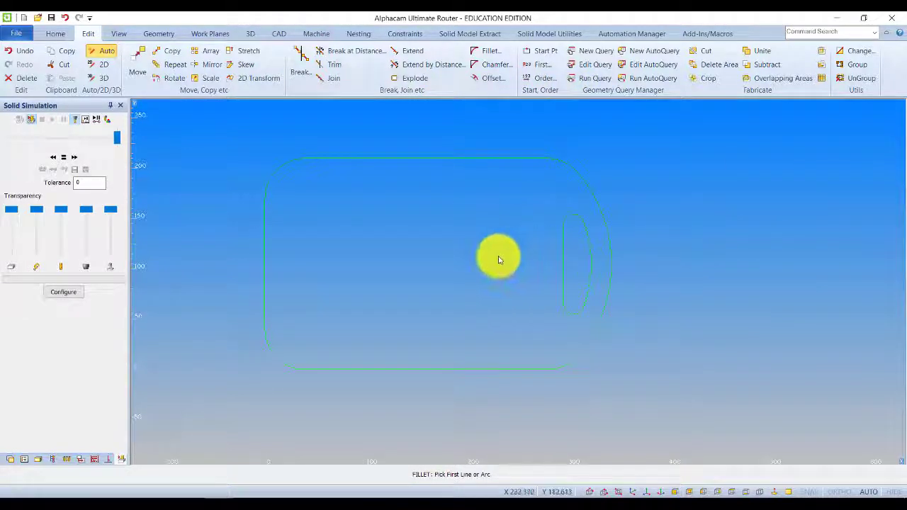
Step: Check the groove distance in the exam drawing and offset the board's top, left and bottom edges and left fillets inward by 15 mm
left_click(491, 80)
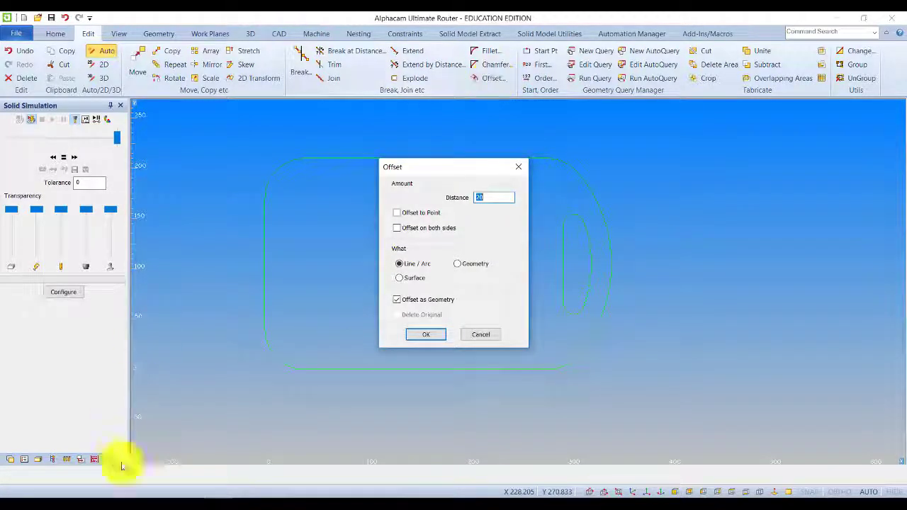
left_click(326, 496)
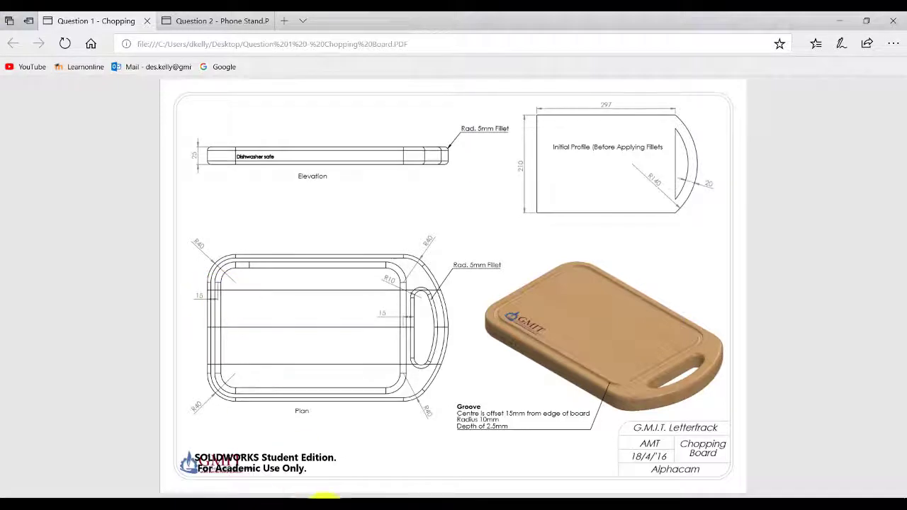
mouse_move(241, 497)
left_click(208, 449)
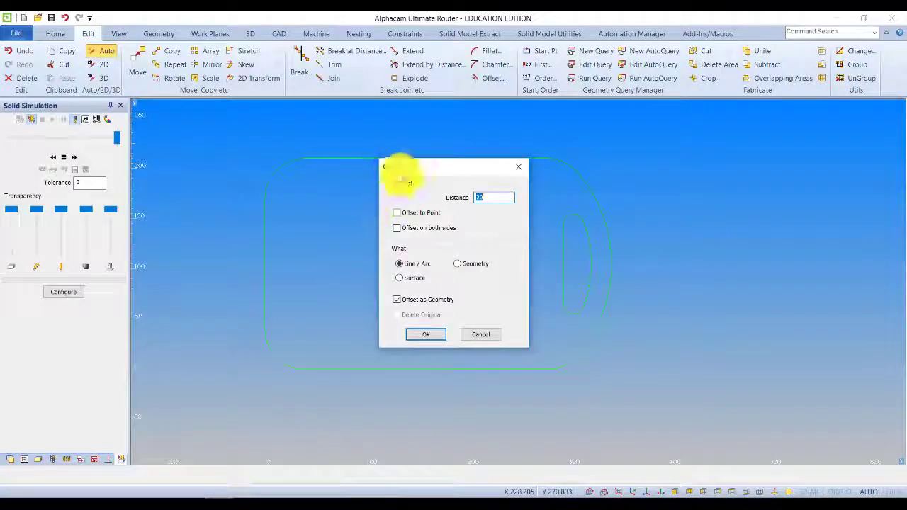
left_click(430, 336)
left_click(395, 203)
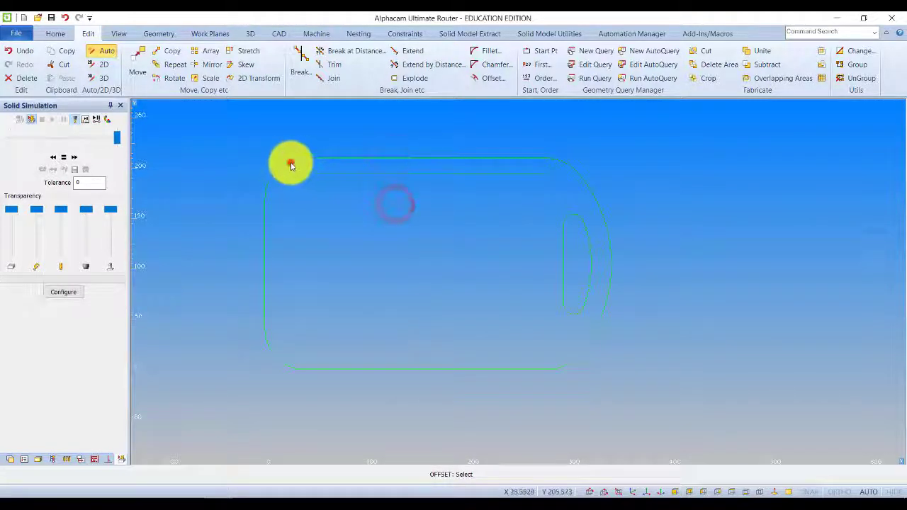
left_click(290, 163)
left_click(320, 197)
left_click(265, 228)
left_click(320, 234)
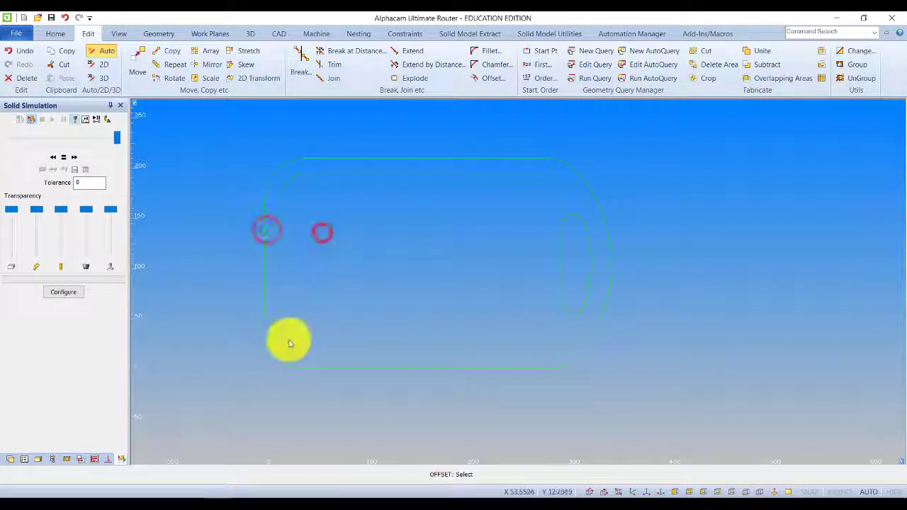
left_click(272, 354)
left_click(312, 327)
left_click(330, 368)
left_click(334, 324)
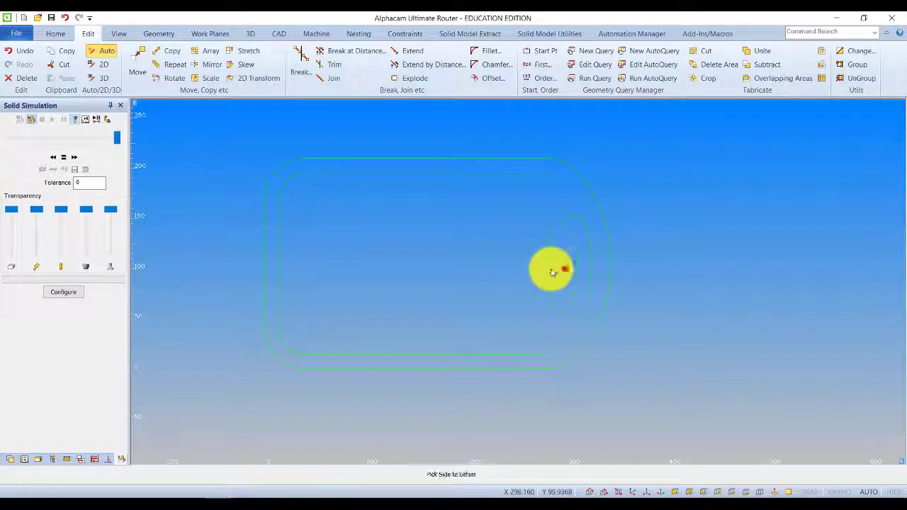
Step: Try to offset the handle opening's straight edge and the board's upper-right fillet for the groove, and undo it
left_click(565, 267)
left_click(513, 266)
left_click(559, 161)
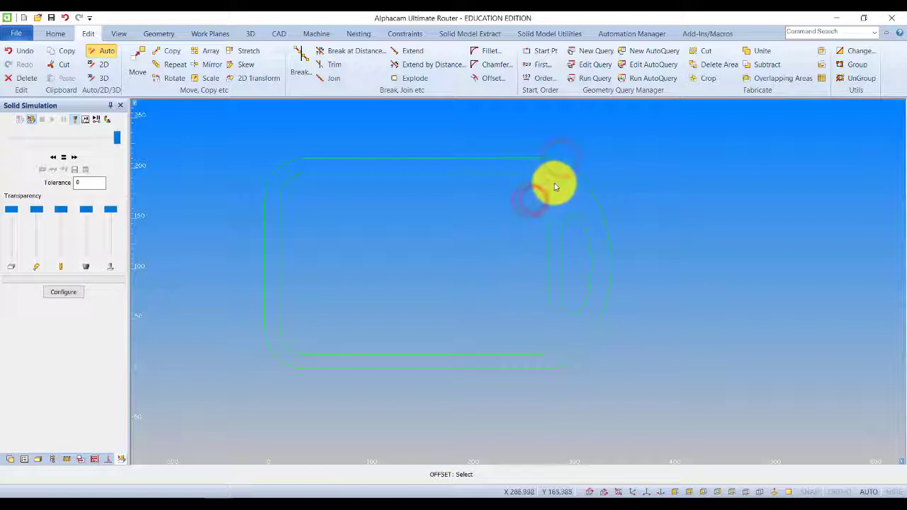
key("ctrl+z")
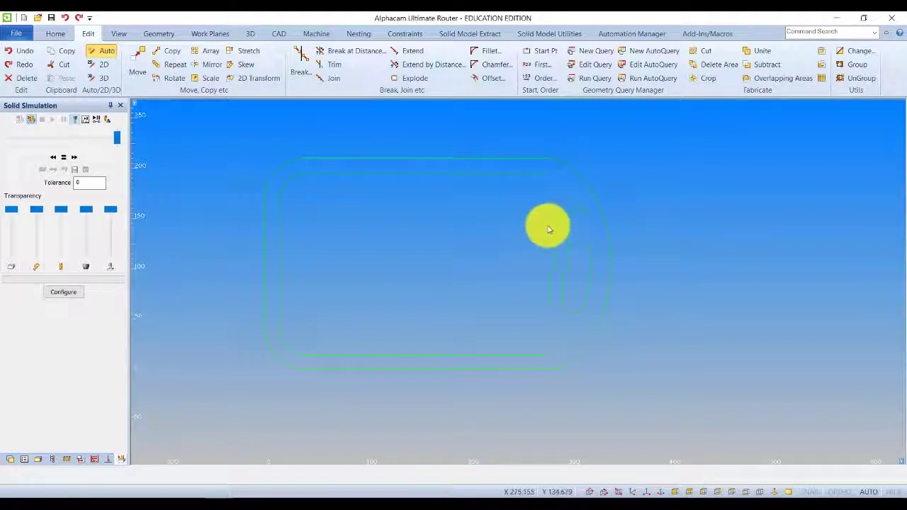
Step: Draw a vertical line joining the right ends of the upper and lower groove lines
left_click(154, 30)
left_click(167, 60)
left_click(547, 173)
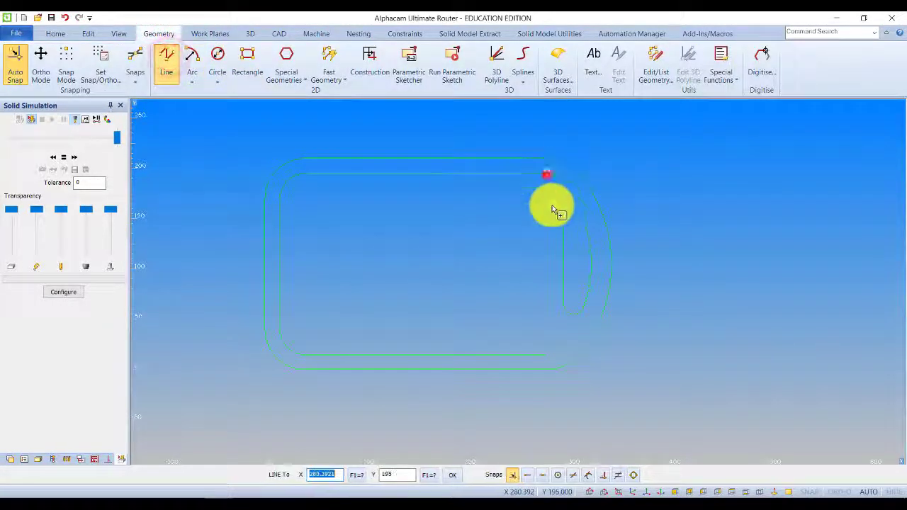
left_click(547, 354)
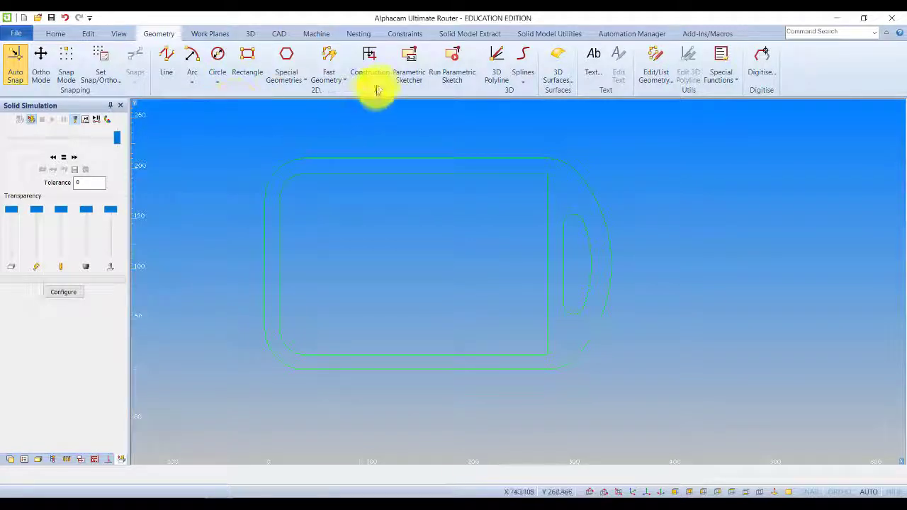
Step: Fillet the groove outline's upper-right and lower-right corners individually with a 25 mm radius
left_click(88, 33)
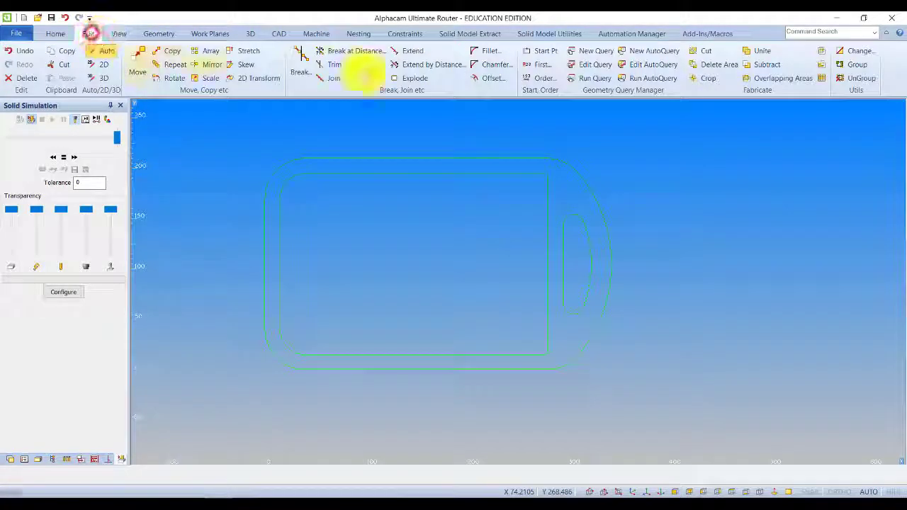
left_click(489, 55)
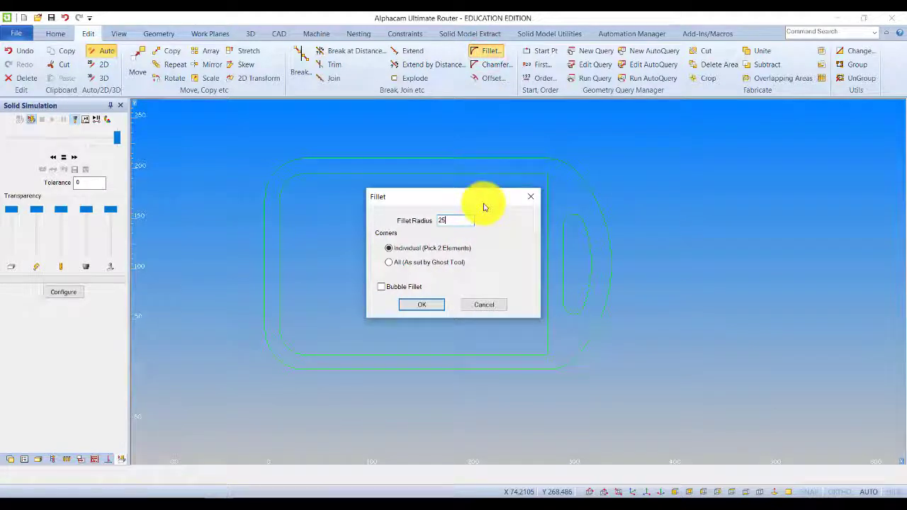
left_click(441, 311)
left_click(522, 175)
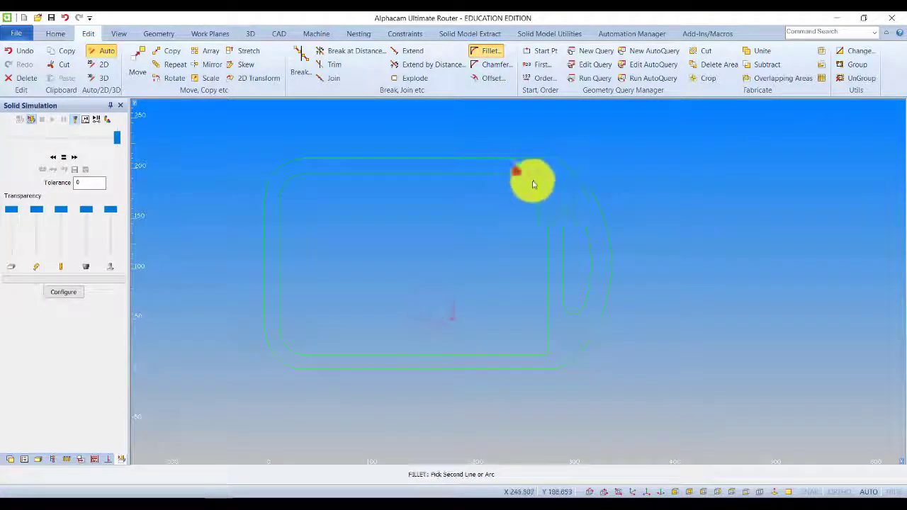
left_click(546, 188)
left_click(548, 310)
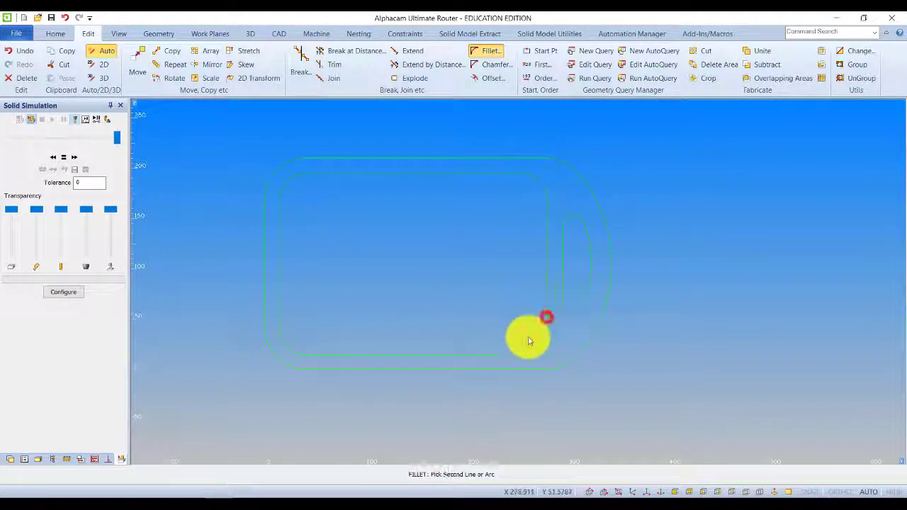
left_click(525, 353)
Step: Join all the drawn geometries into continuous closed profiles
scroll(484, 311, "down", 1)
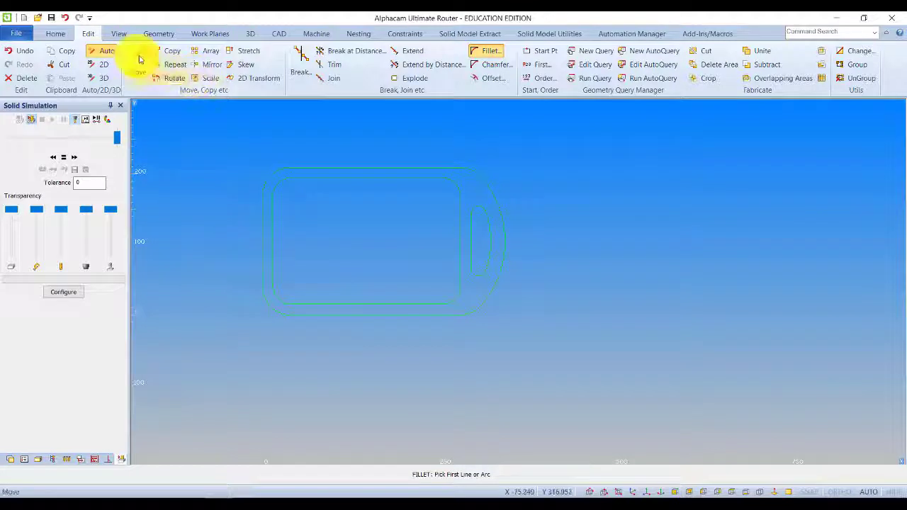
left_click(334, 78)
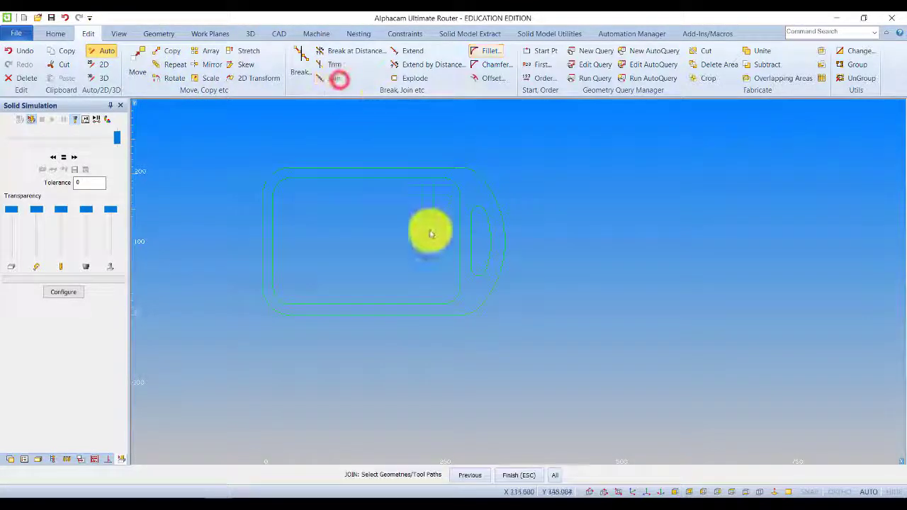
left_click(553, 473)
left_click(518, 474)
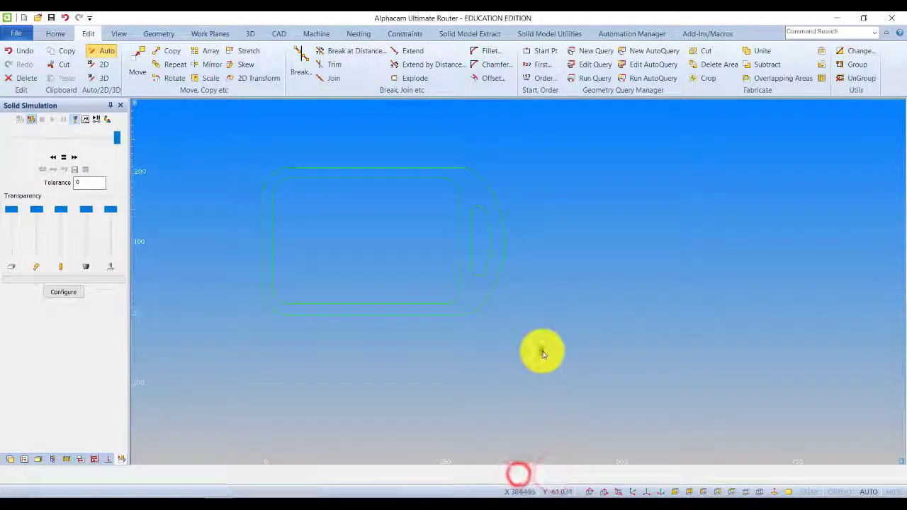
left_click(543, 351)
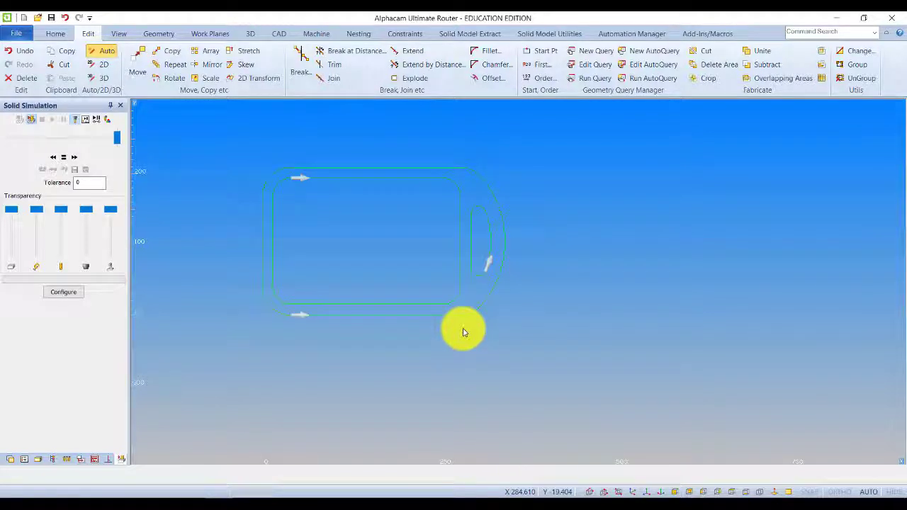
Step: Set the tool directions so the board outline is cut on the outside and the handle opening on the inside
scroll(288, 173, "up", 2)
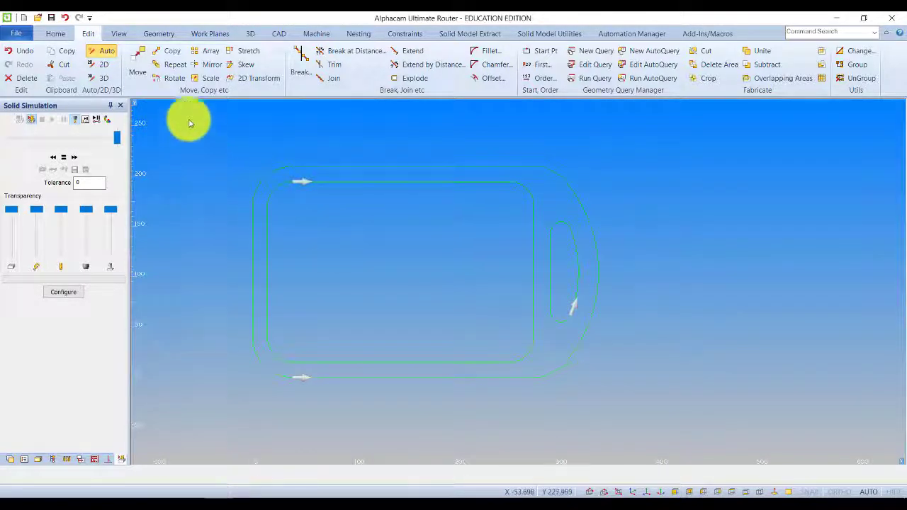
left_click(316, 40)
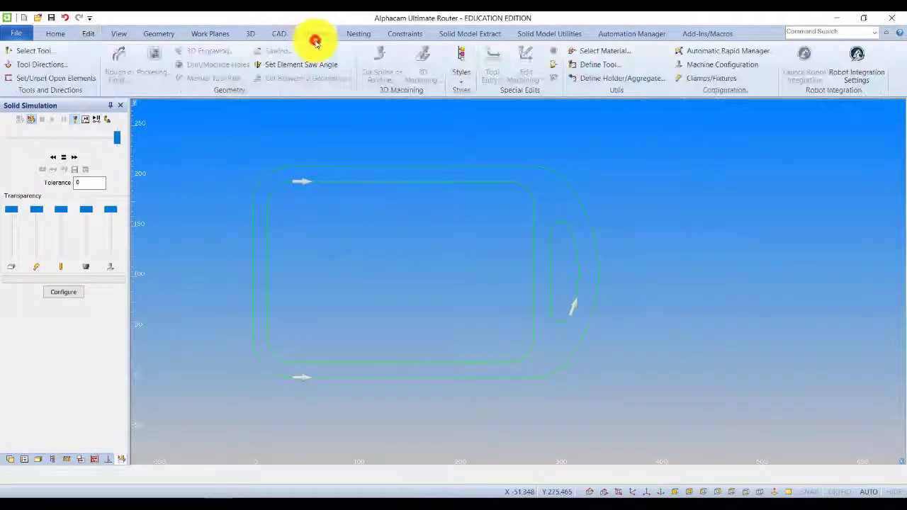
left_click(34, 64)
left_click_drag(431, 89, 108, 48)
left_click(144, 178)
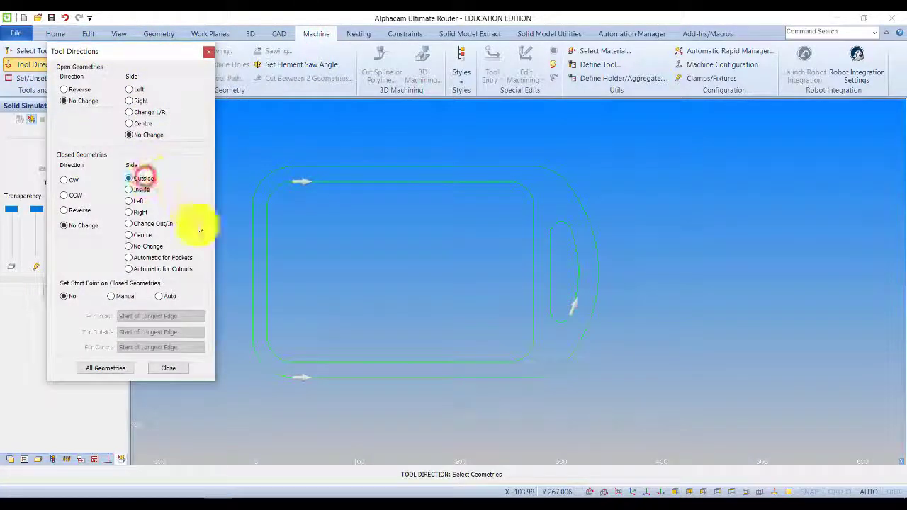
left_click(324, 379)
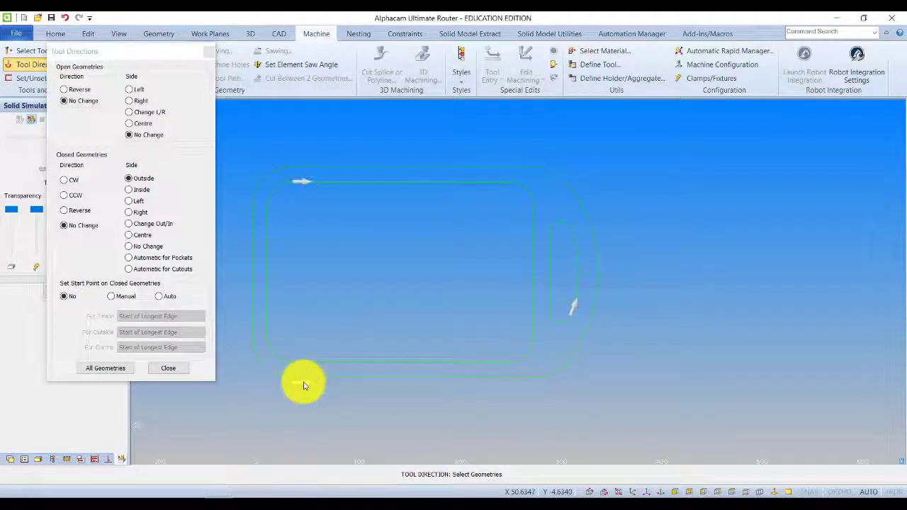
left_click(129, 190)
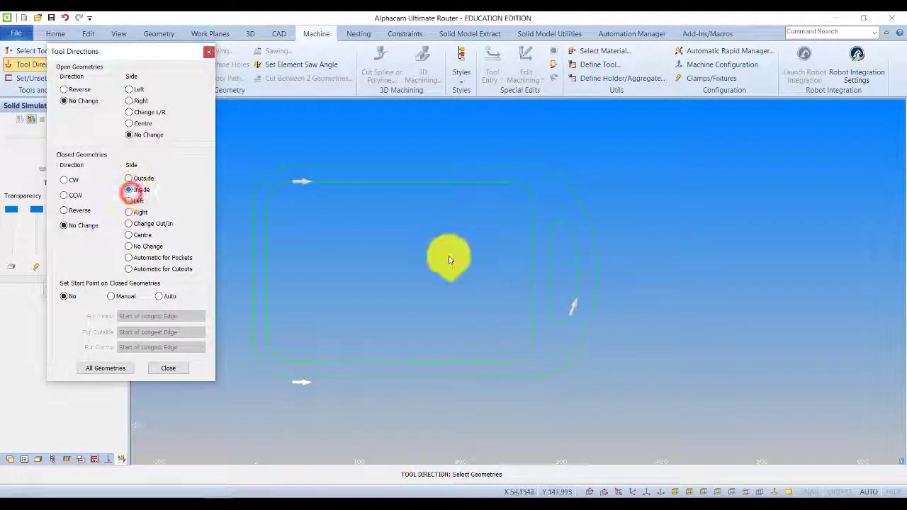
left_click(579, 264)
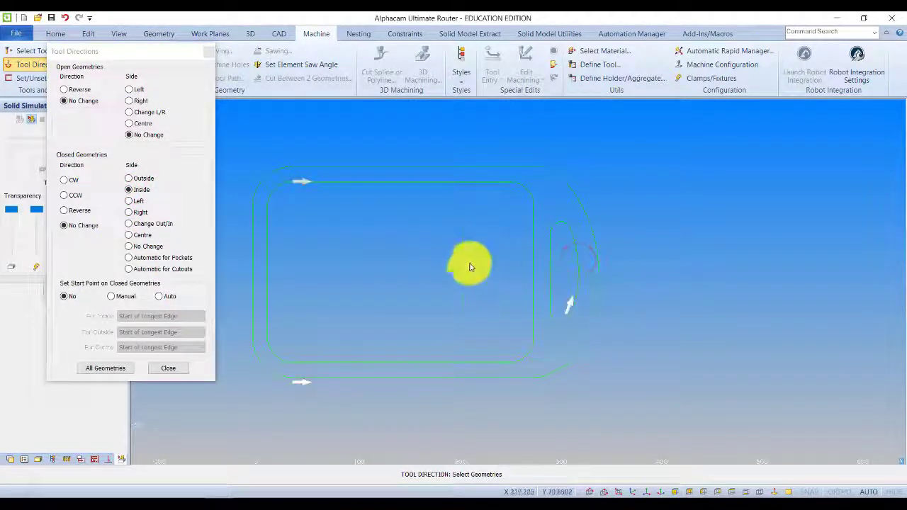
left_click(168, 368)
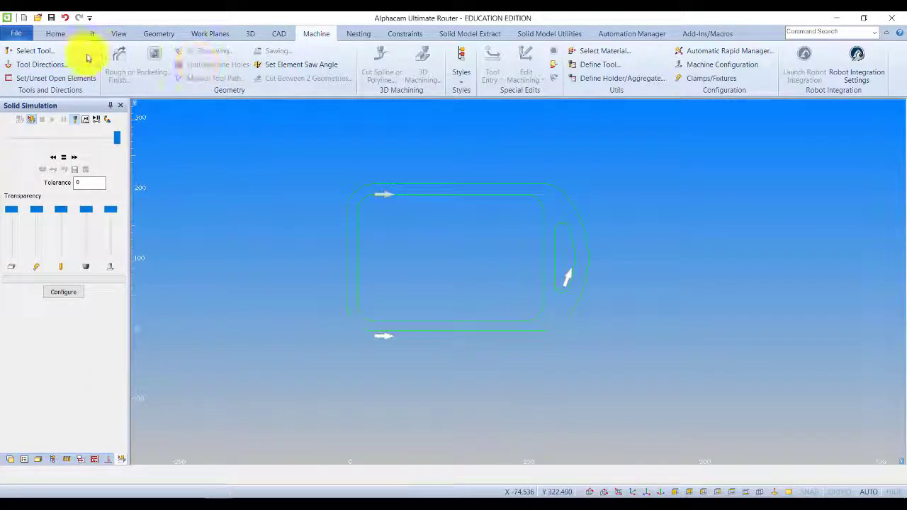
Step: Check the board's thickness on the Question 1 chopping board drawing for the material setup
left_click(255, 32)
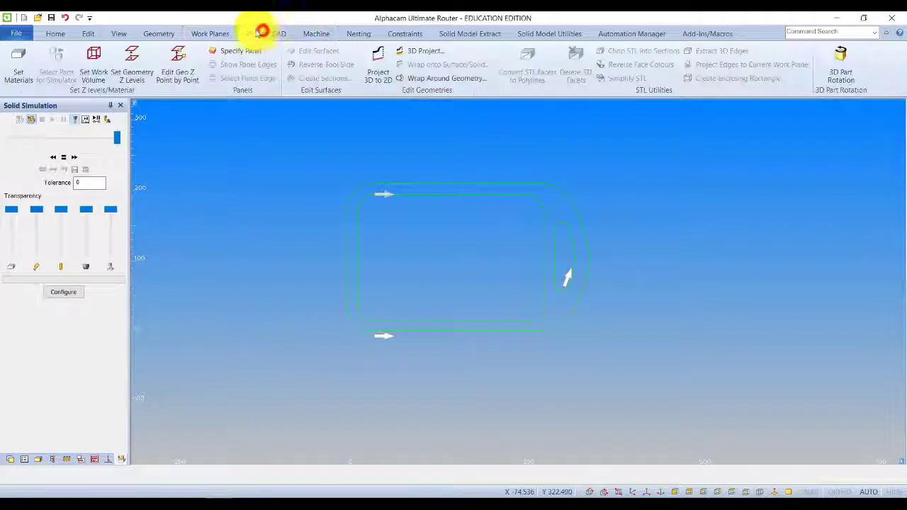
left_click(17, 63)
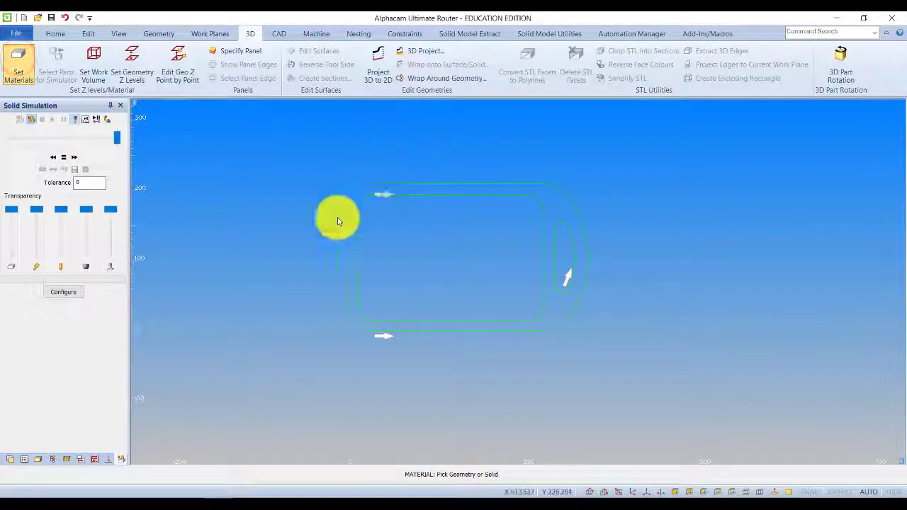
left_click(298, 498)
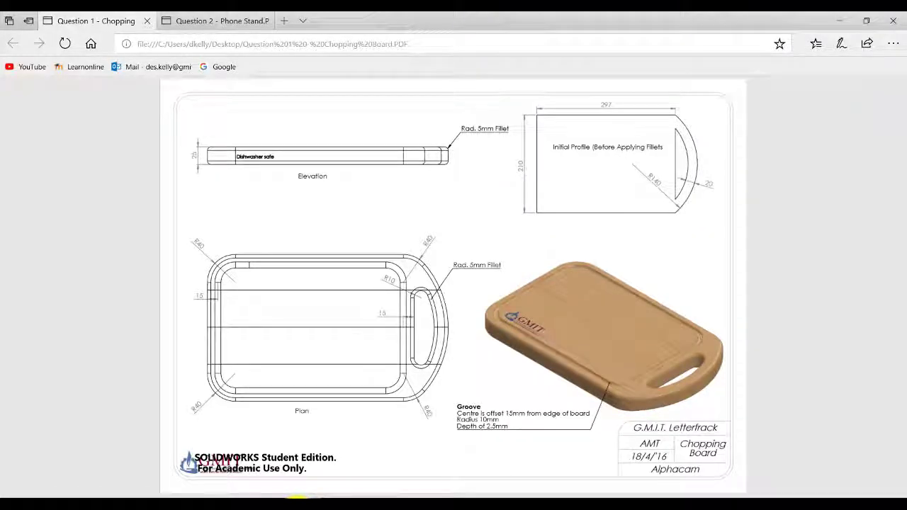
left_click(298, 498)
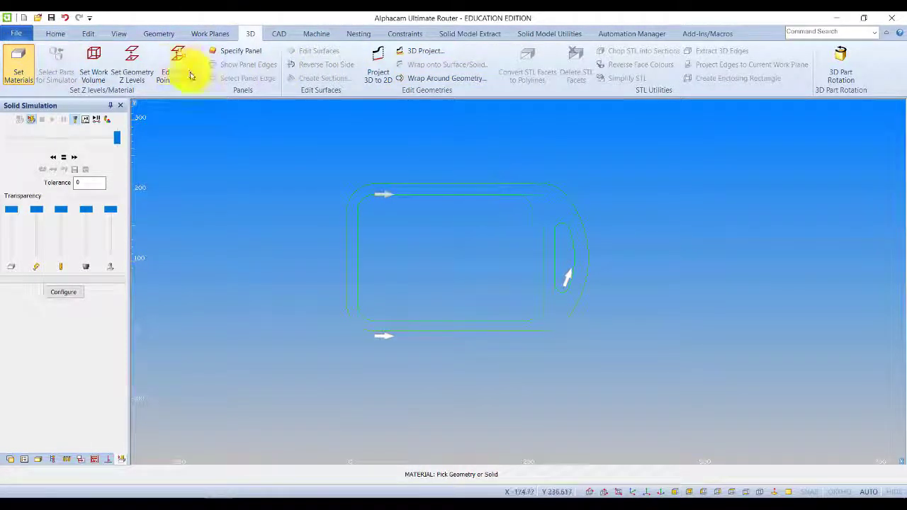
Step: Draw a rectangle around the whole board, slightly larger than its outline, starting at about X -27, Y -25
left_click(159, 33)
left_click(247, 64)
left_click(327, 346)
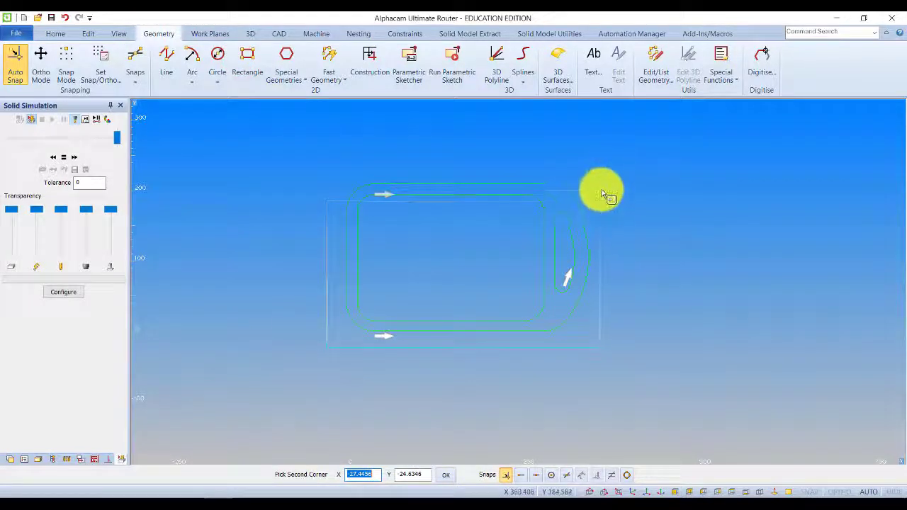
left_click(609, 175)
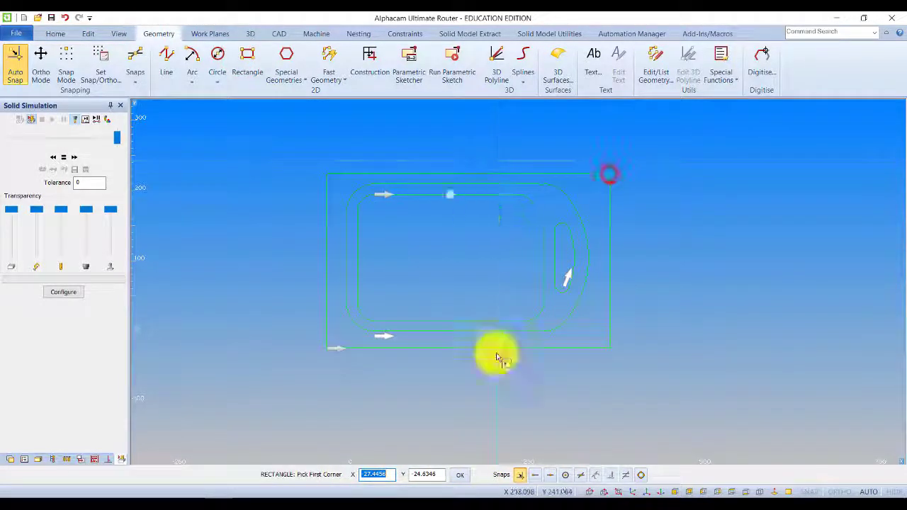
left_click(454, 475)
key("Escape")
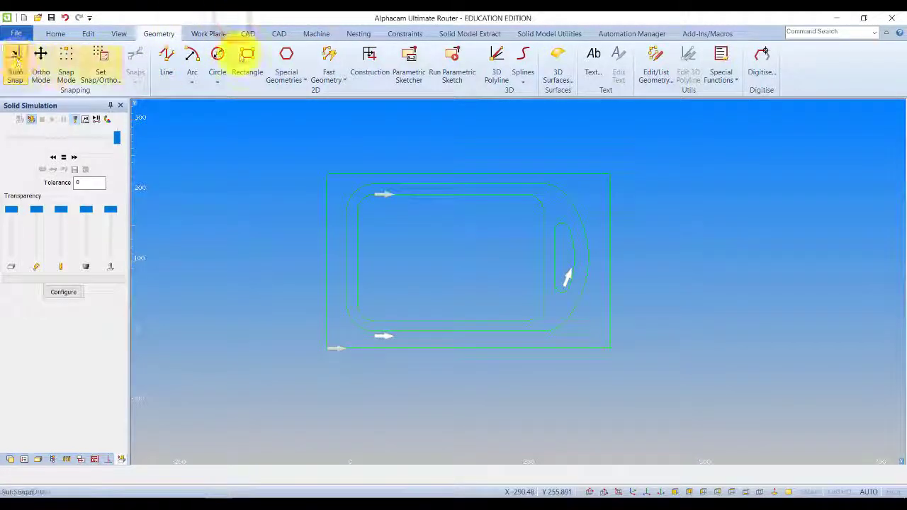
Step: Set the surrounding rectangle as the main material with top Z 0 and bottom Z -25, and show it in isometric view
left_click(248, 35)
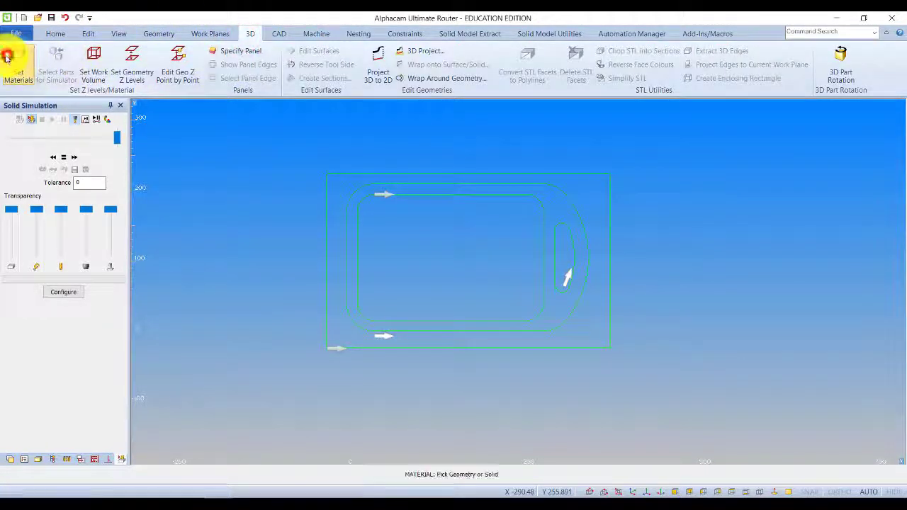
left_click(389, 174)
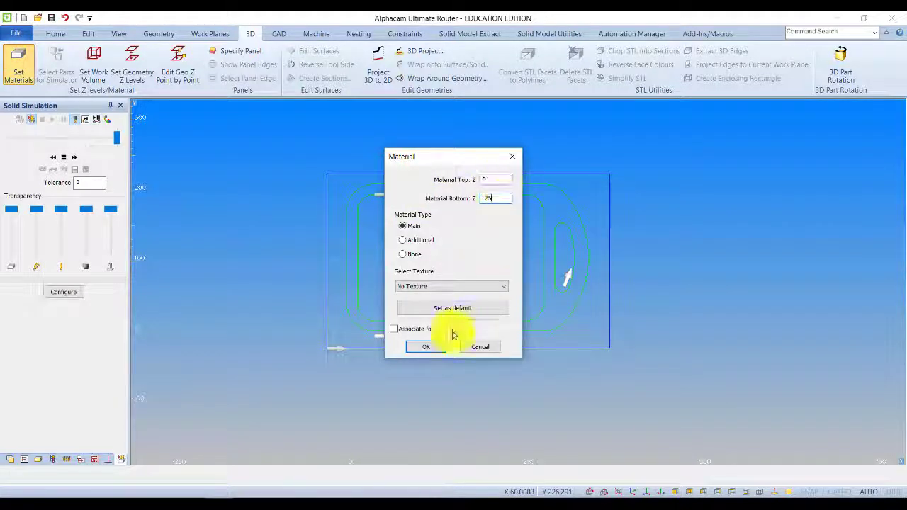
left_click(426, 347)
left_click(115, 32)
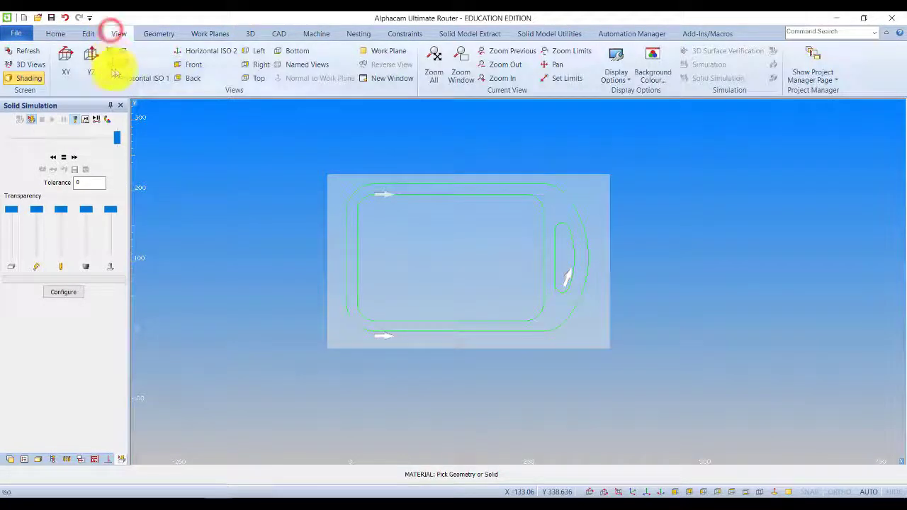
left_click(117, 65)
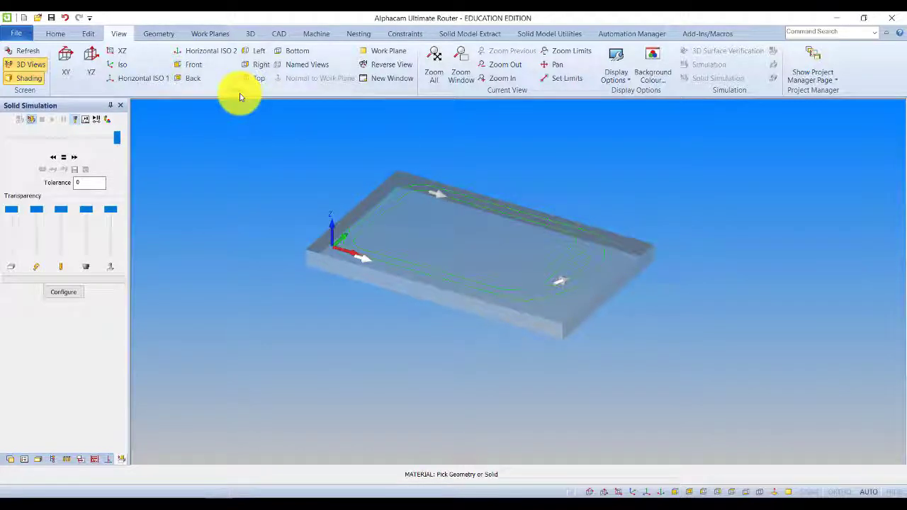
Step: Select the Flat - 10mm tool for machining
left_click(315, 34)
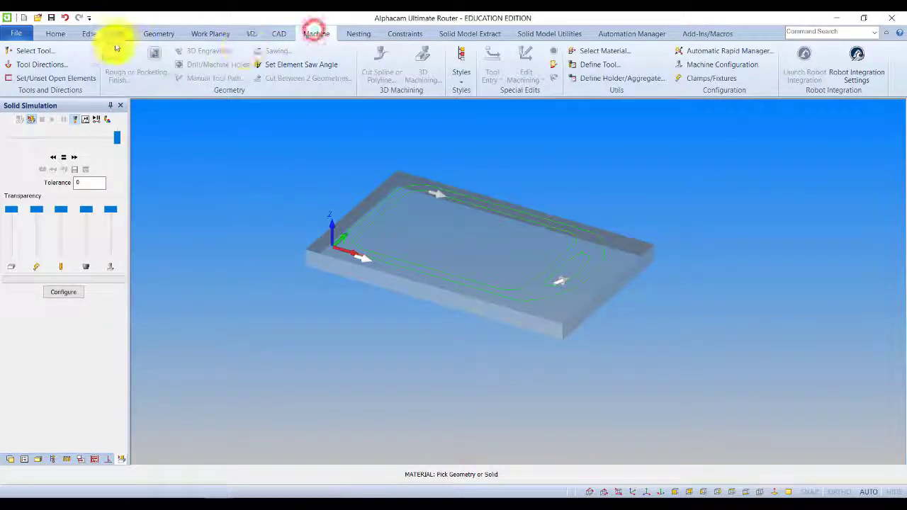
left_click(44, 51)
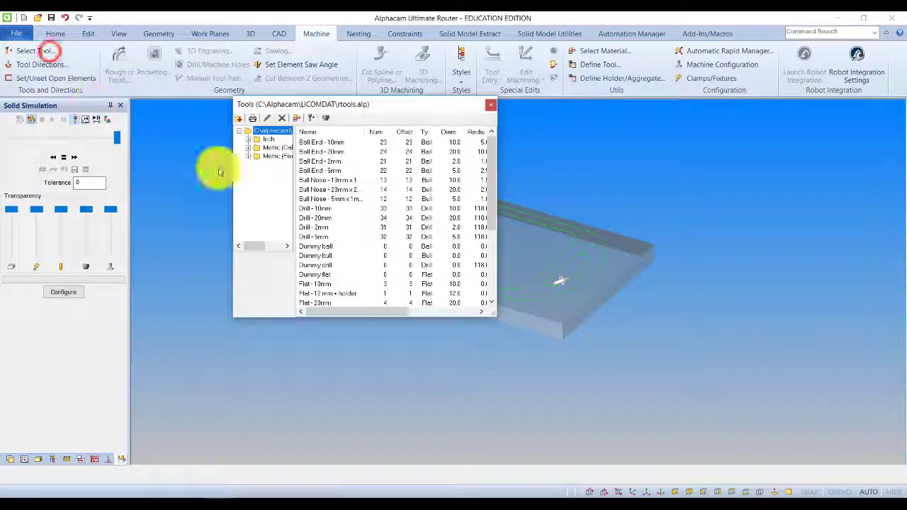
double_click(309, 284)
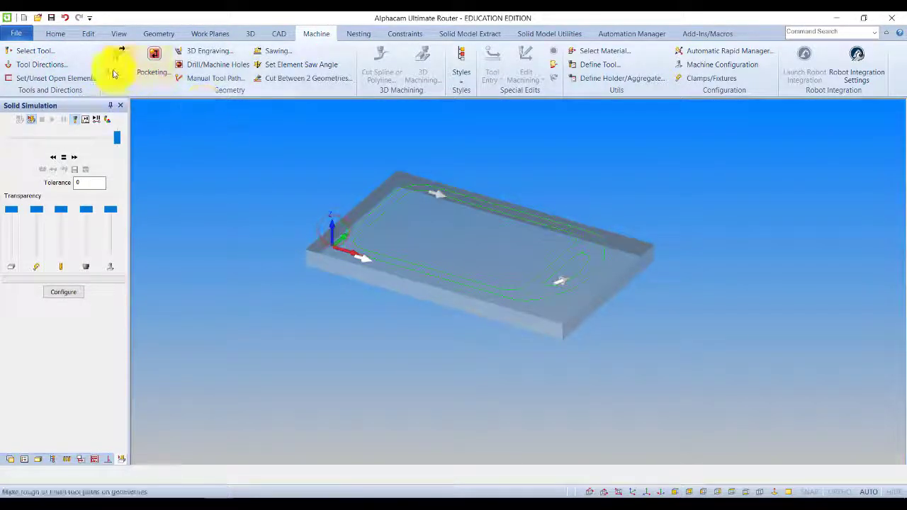
Step: Apply a Rough/Finish pass to the board outline with safe rapid level 40, rapid down to 5, final depth -25 and 3 cuts
left_click(117, 67)
left_click(71, 42)
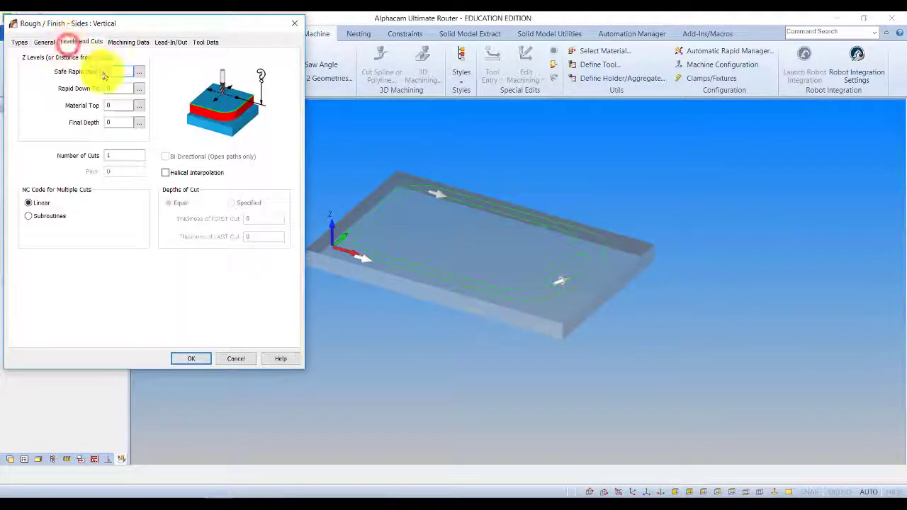
left_click(117, 87)
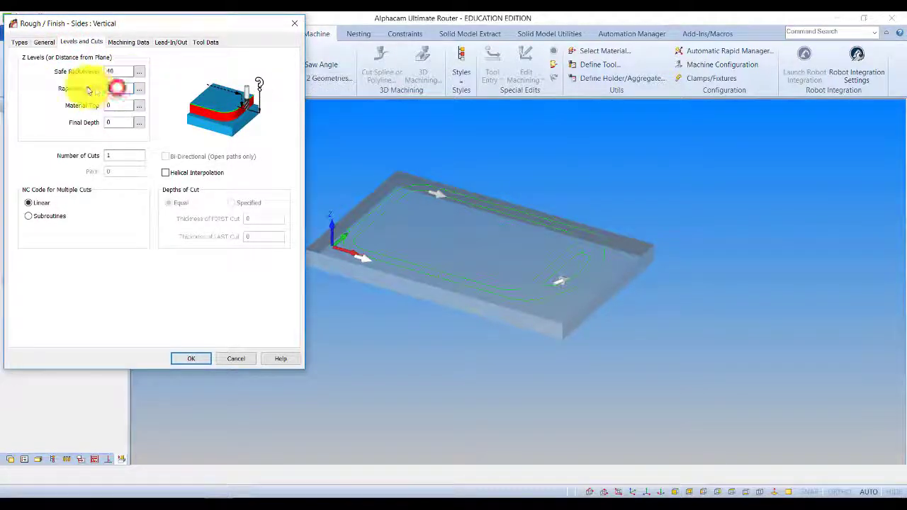
left_click(119, 122)
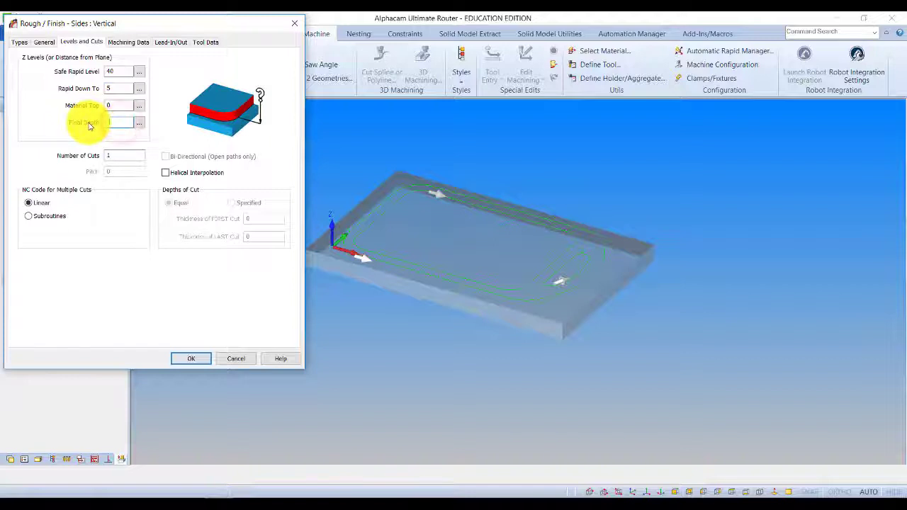
left_click(122, 155)
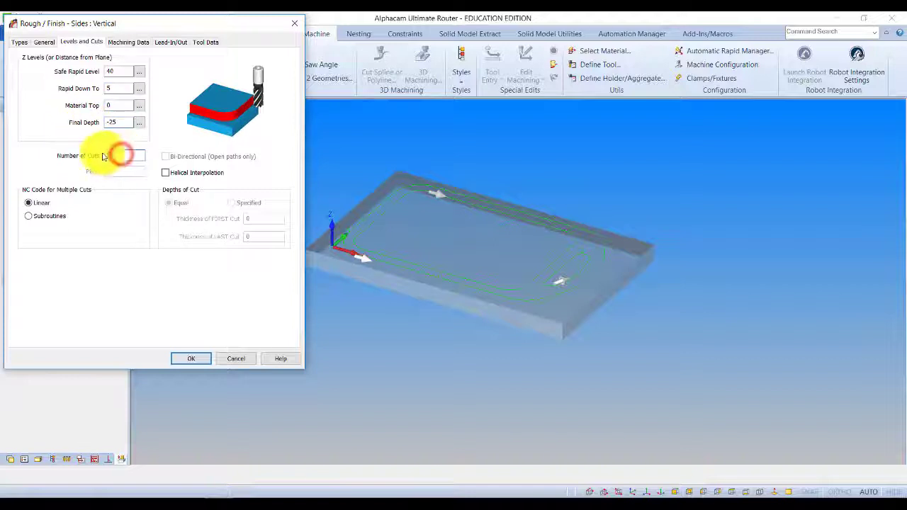
type("3")
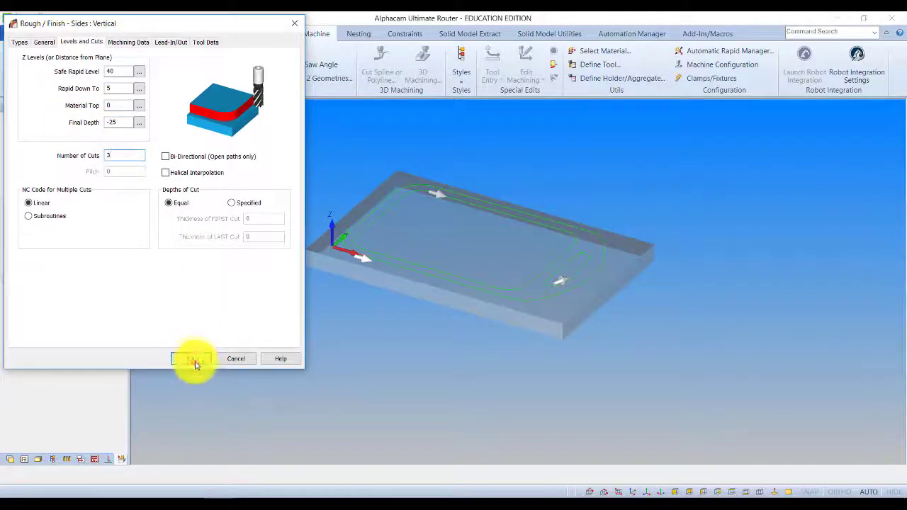
left_click(194, 361)
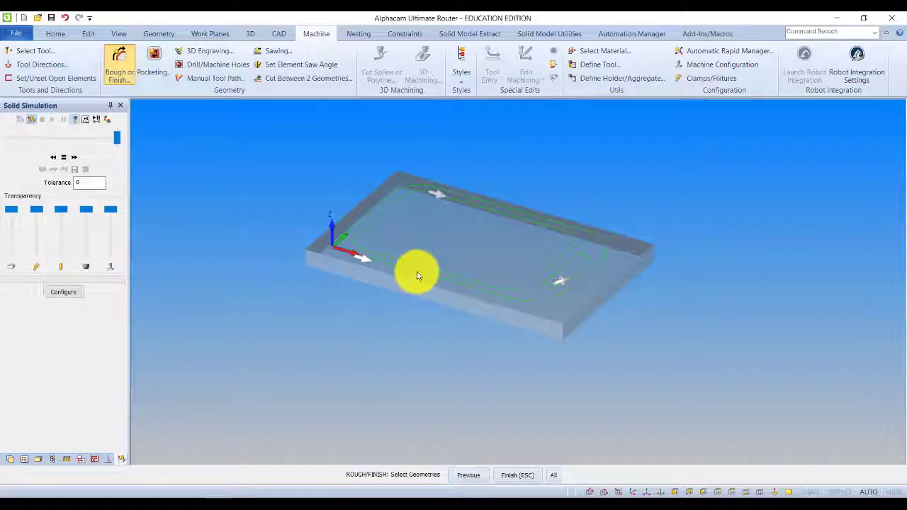
left_click(513, 474)
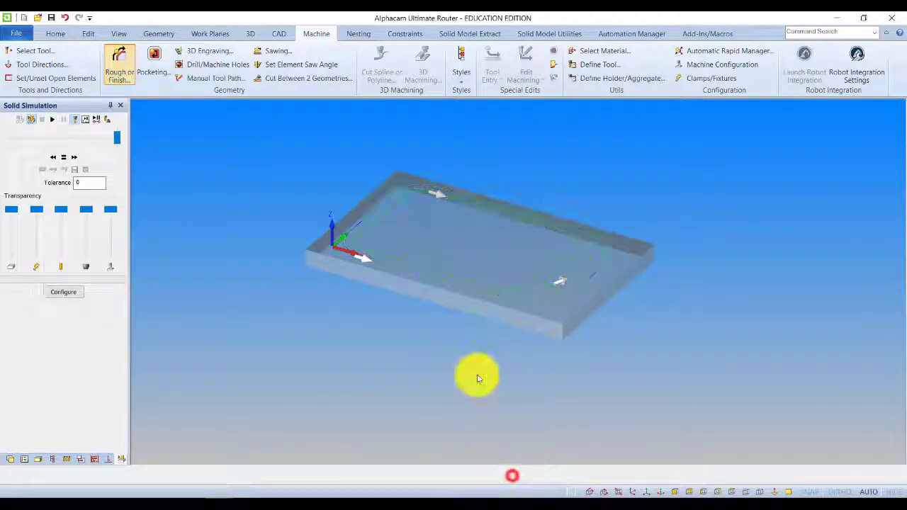
Step: Pocket the handle opening with vertical sides to a final depth of -25 in 3 cuts
scroll(593, 269, "up", 4)
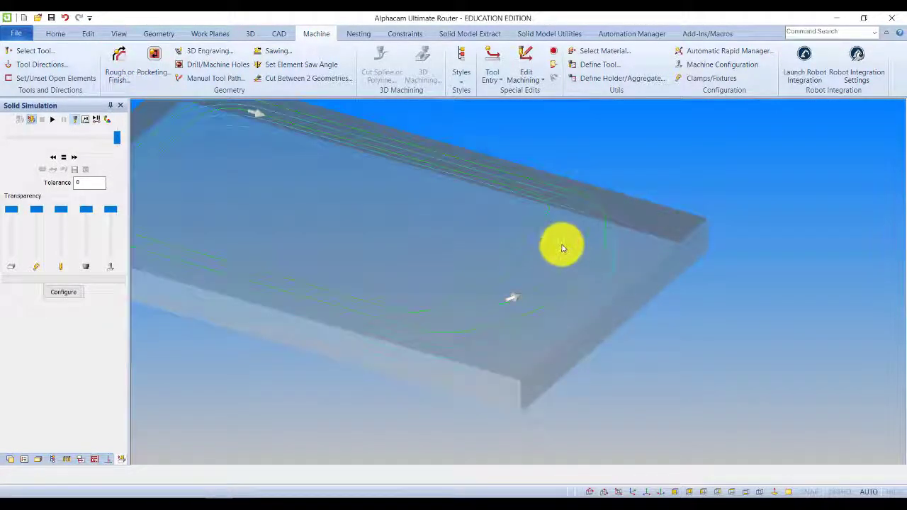
left_click(153, 63)
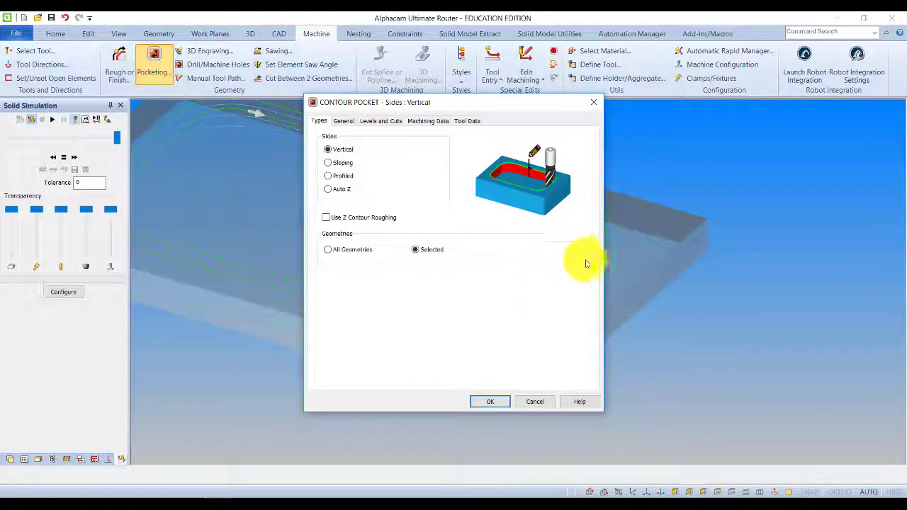
left_click(378, 125)
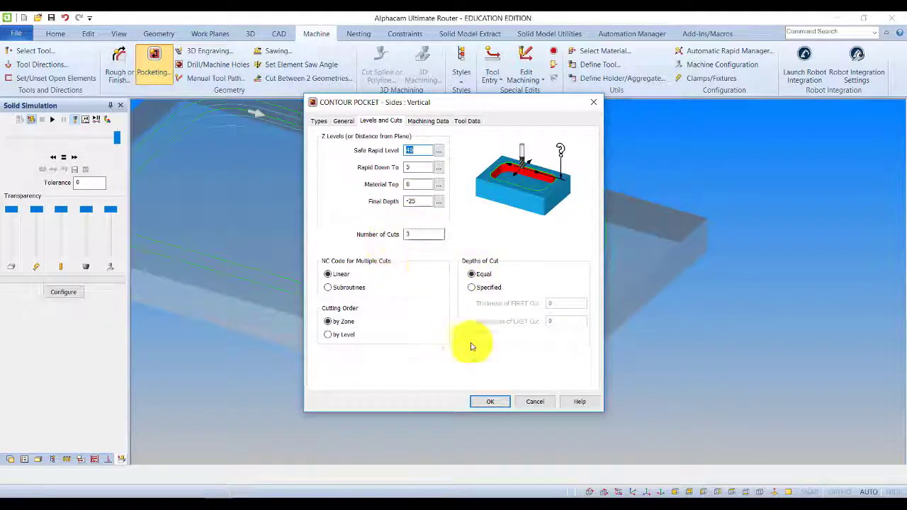
left_click(488, 404)
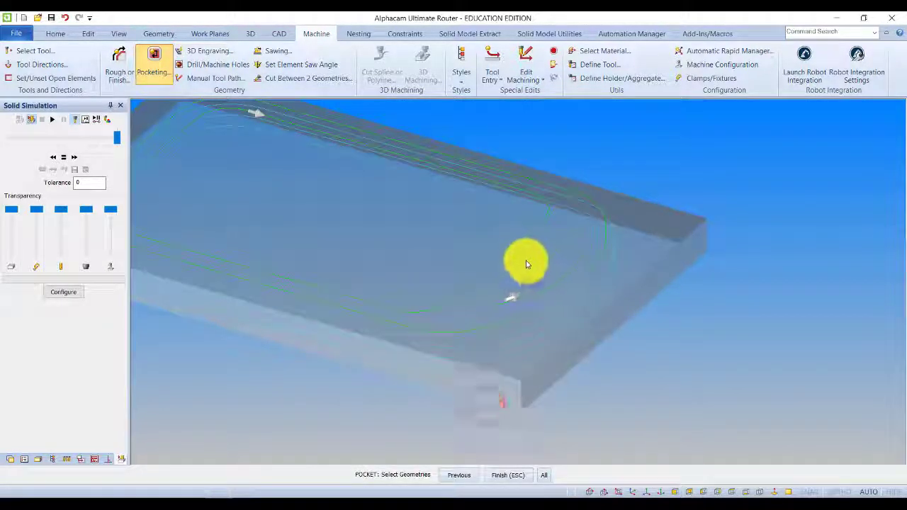
left_click(524, 262)
left_click(517, 477)
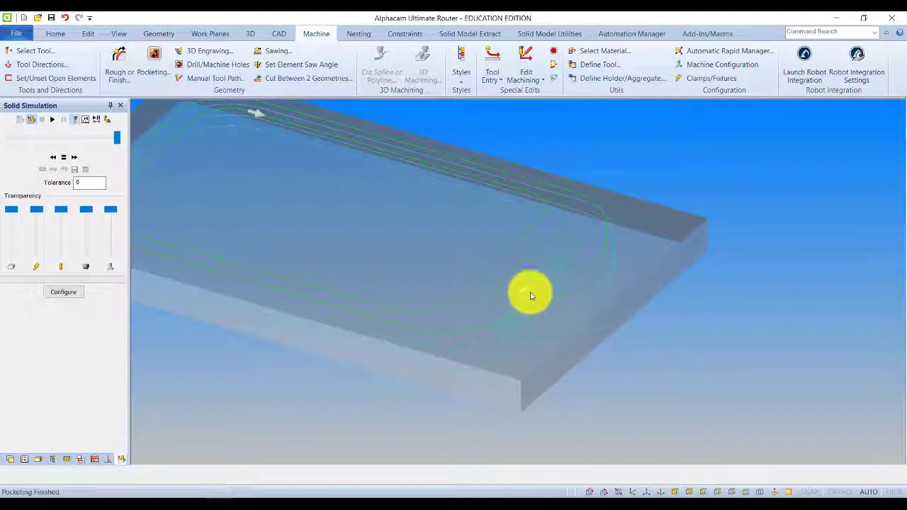
Step: Start a Rough/Finish pass for the groove and change its tool to Ball End - 10mm, checking the groove size on the Question 1 drawing
scroll(542, 277, "down", 3)
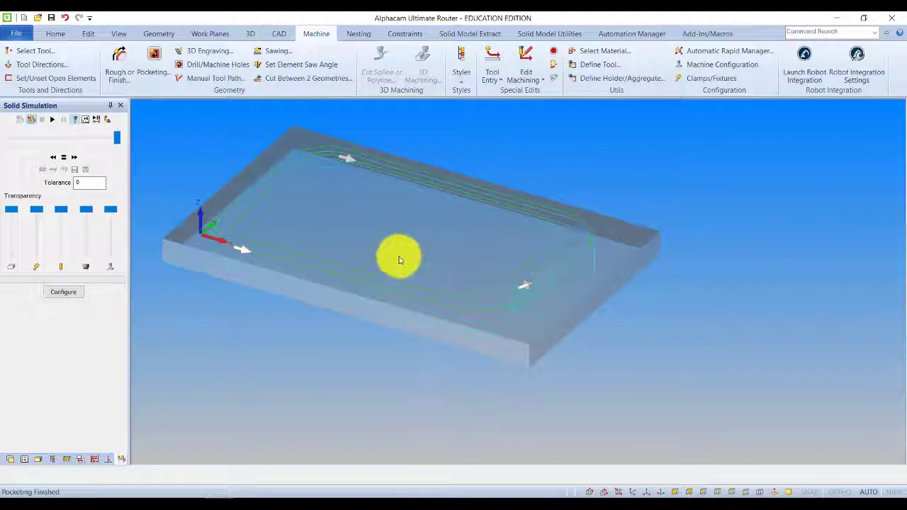
middle_click_drag(391, 258, 510, 288)
scroll(510, 288, "down", 3)
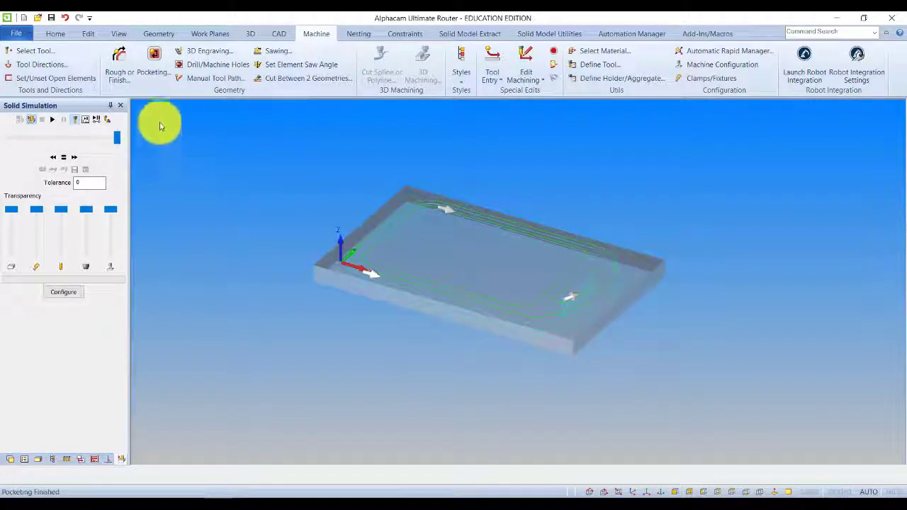
left_click(117, 58)
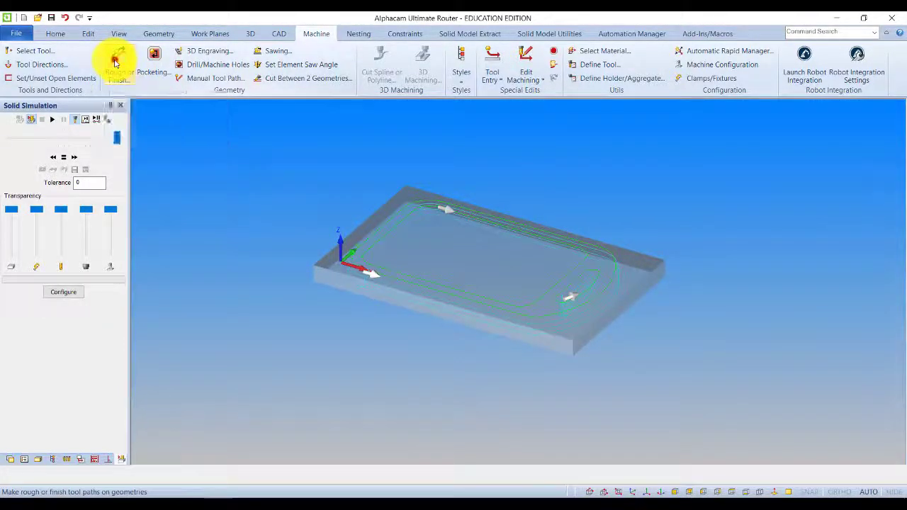
left_click(44, 42)
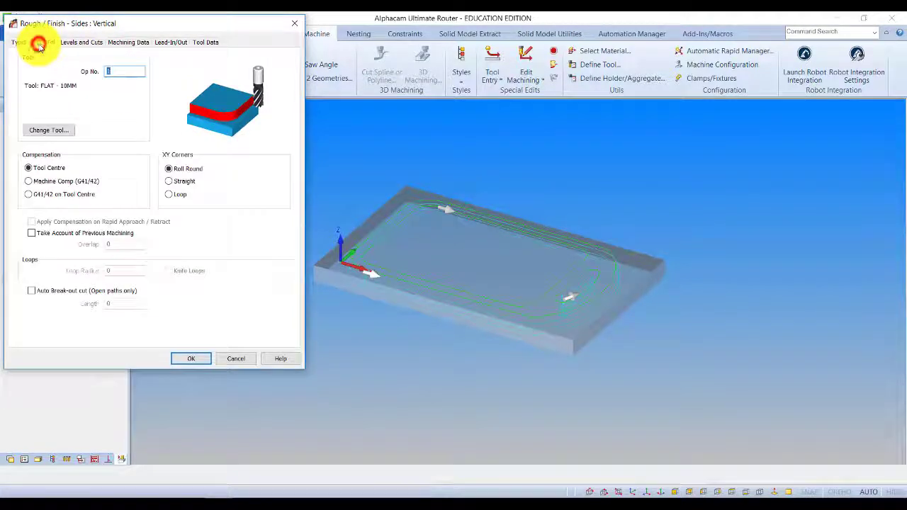
left_click(57, 131)
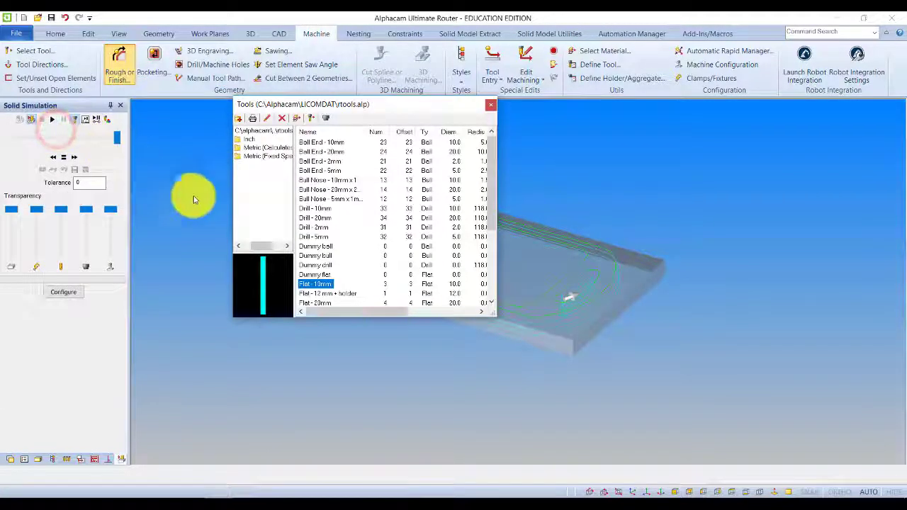
left_click(312, 492)
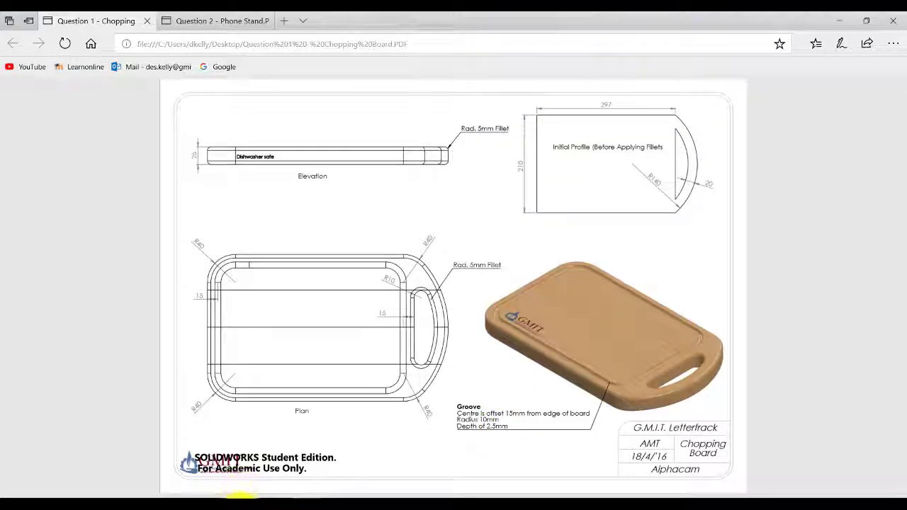
left_click(234, 496)
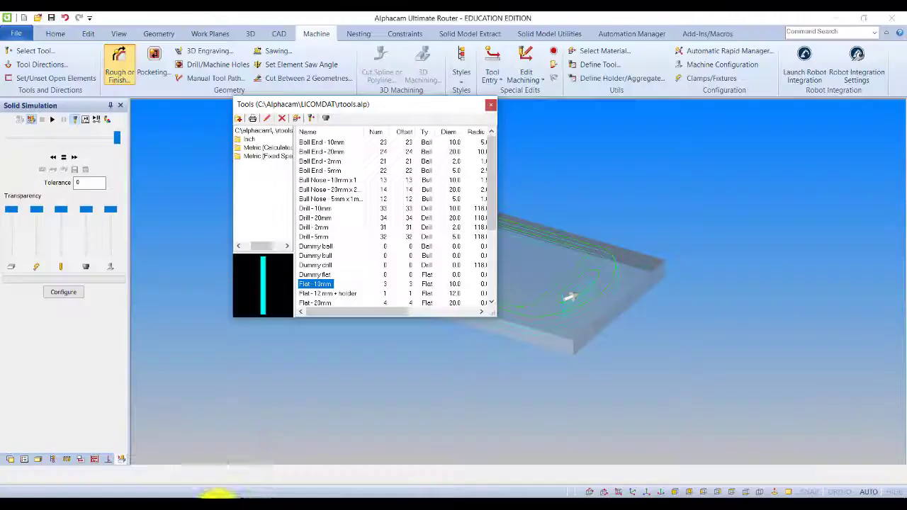
double_click(329, 145)
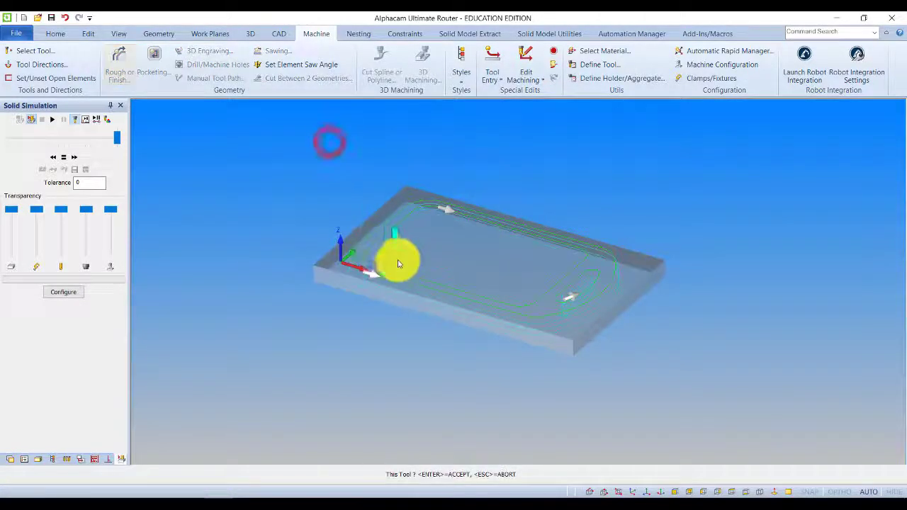
left_click(394, 267)
Step: Apply the Rough/Finish pass along the groove line with a final depth of -2.5 in 1 cut
left_click(92, 42)
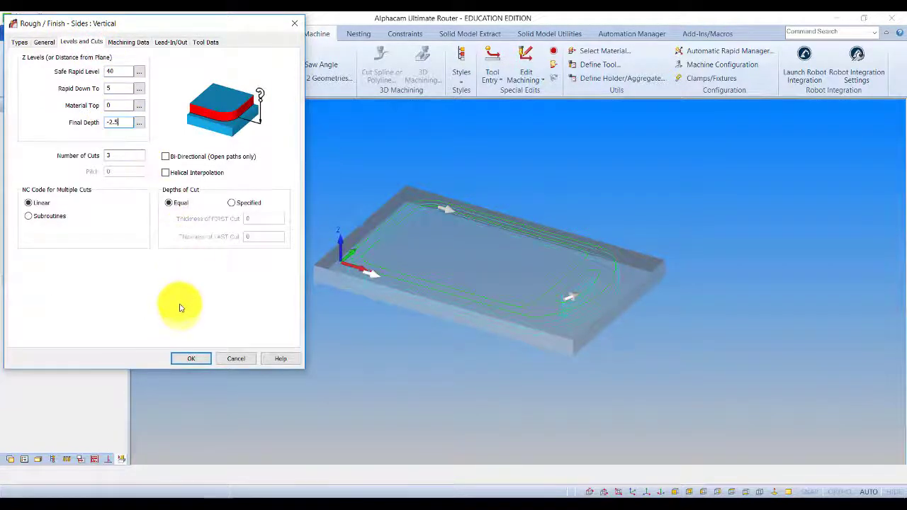
left_click(112, 155)
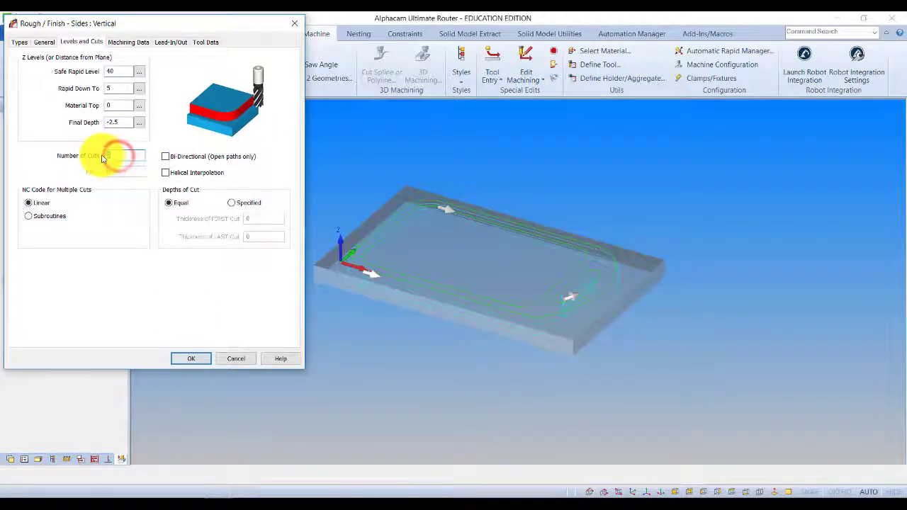
type("1")
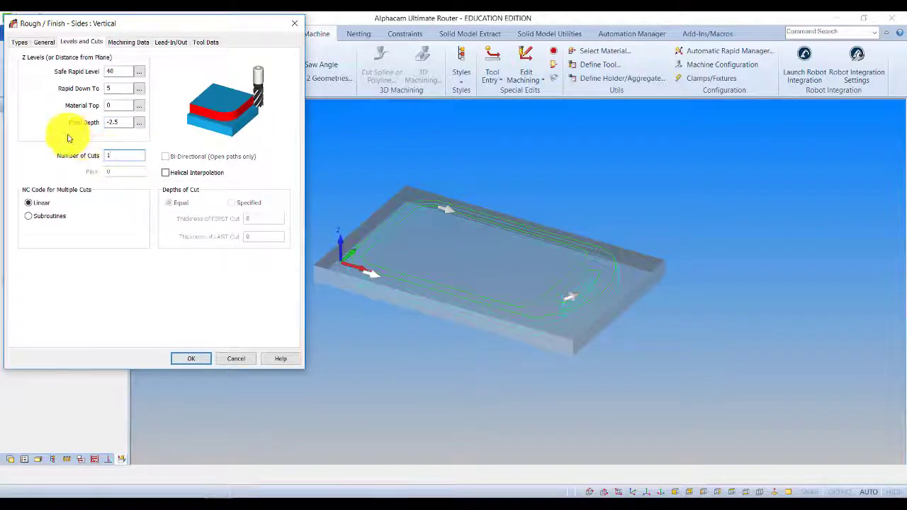
left_click(188, 359)
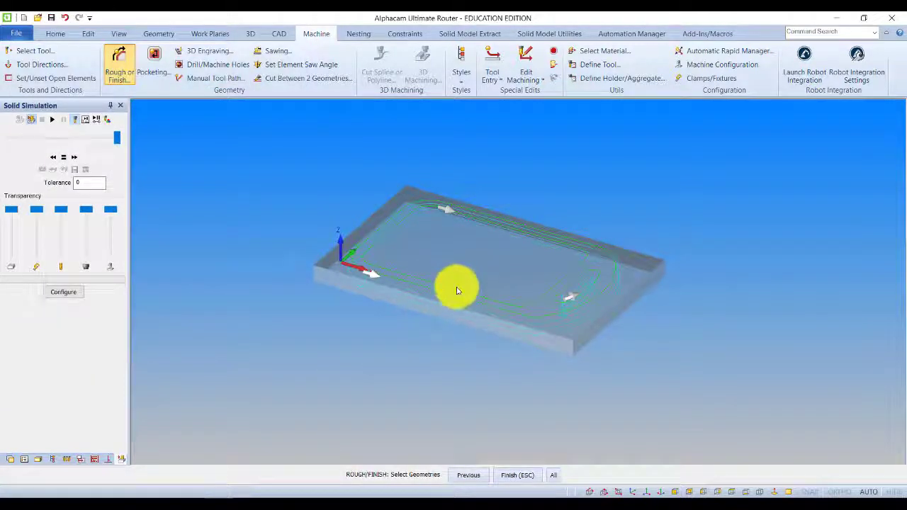
left_click(457, 292)
left_click(518, 475)
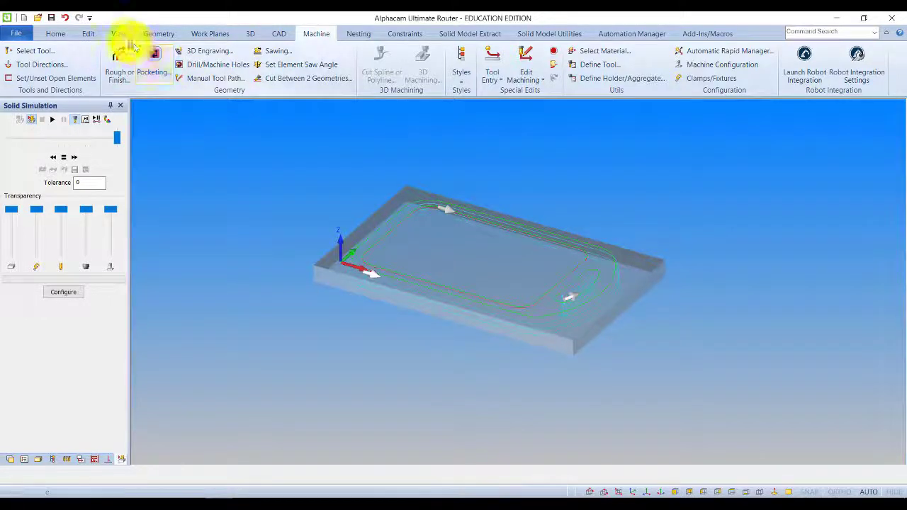
Step: Run the solid simulation of the outline, handle opening and groove at reduced speed, inspect the result and close it
left_click(116, 34)
left_click(54, 120)
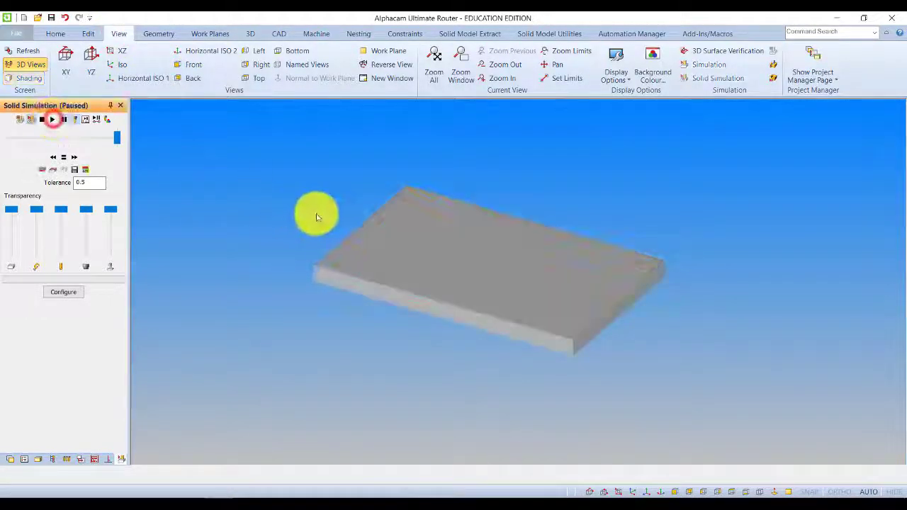
left_click(54, 121)
left_click_drag(93, 136, 66, 140)
left_click(52, 120)
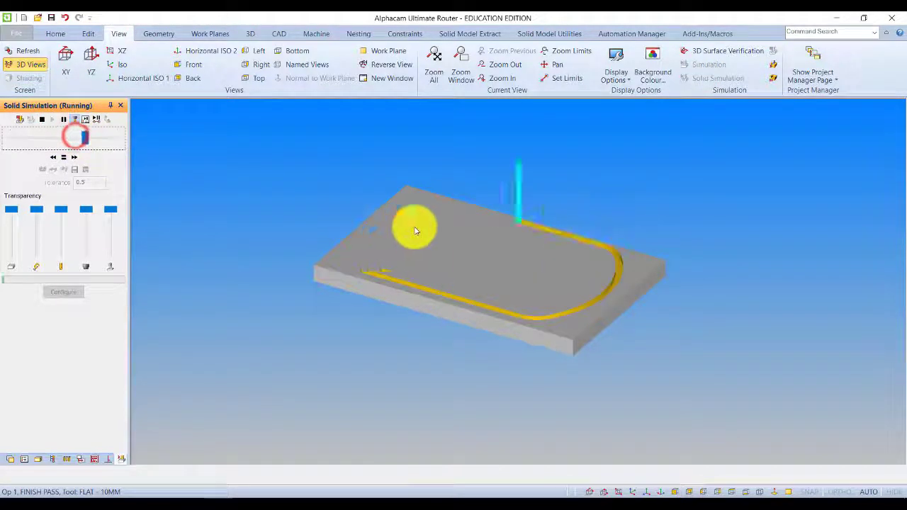
mouse_move(597, 186)
left_mouse_down()
mouse_move(562, 243)
mouse_move(594, 179)
left_mouse_up()
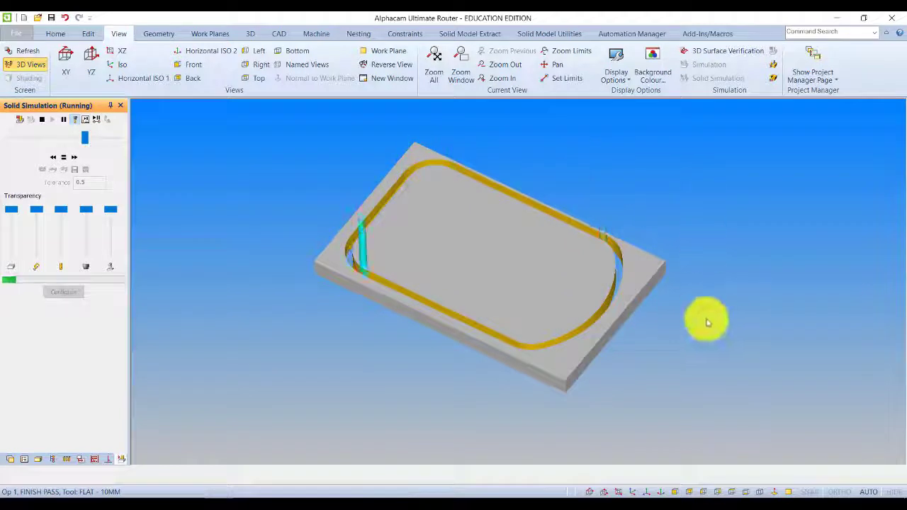
scroll(633, 310, "up", 2)
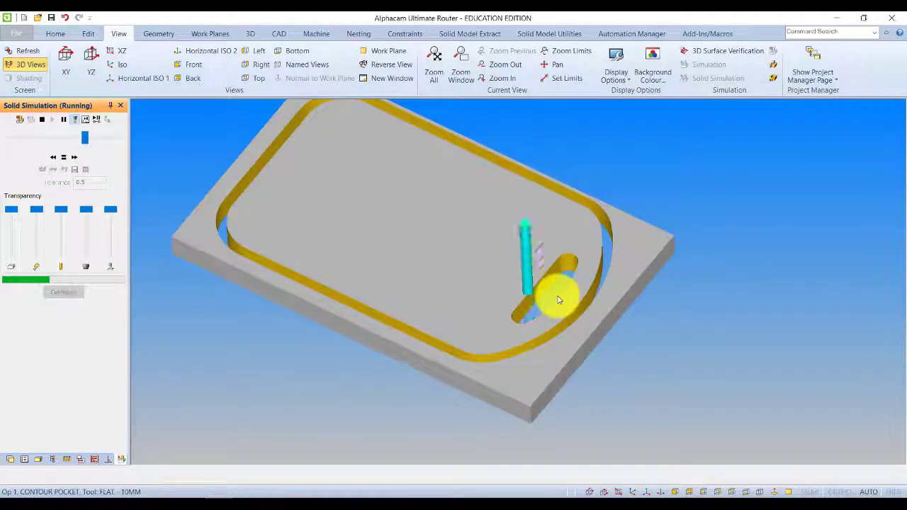
left_click(439, 314)
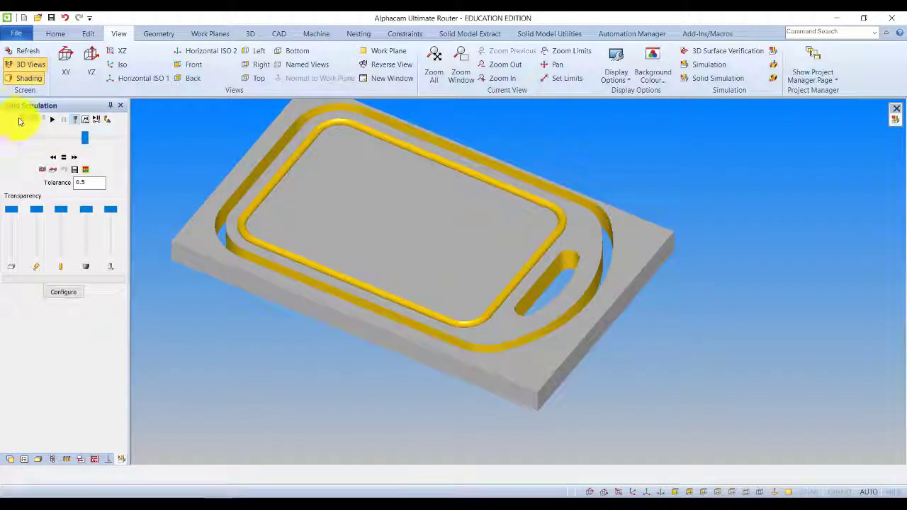
left_click(19, 120)
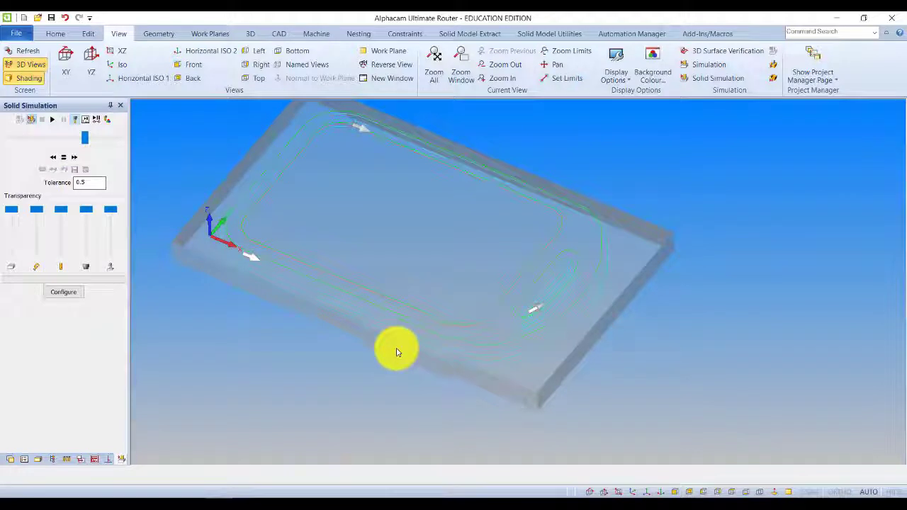
Step: In the XY view, set the tool side to Centre for the board outline and the handle opening
left_click(71, 52)
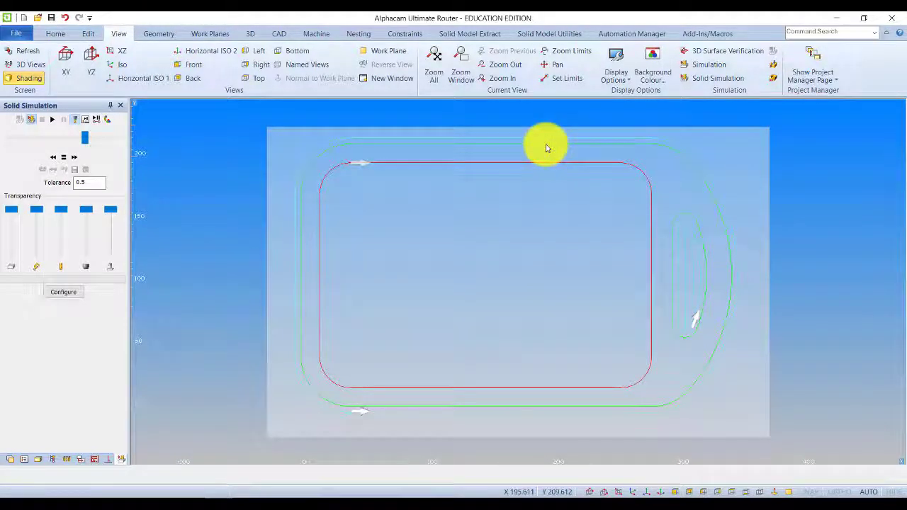
left_click(316, 33)
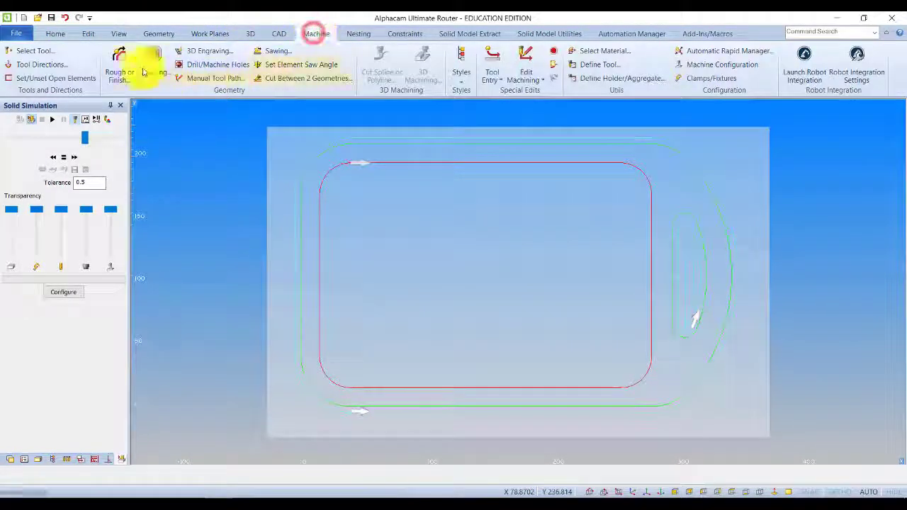
left_click(30, 64)
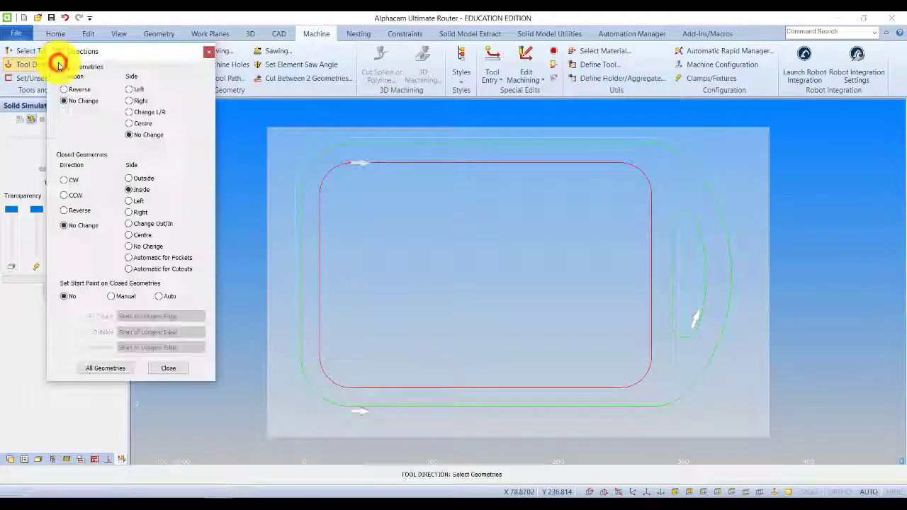
left_click(138, 235)
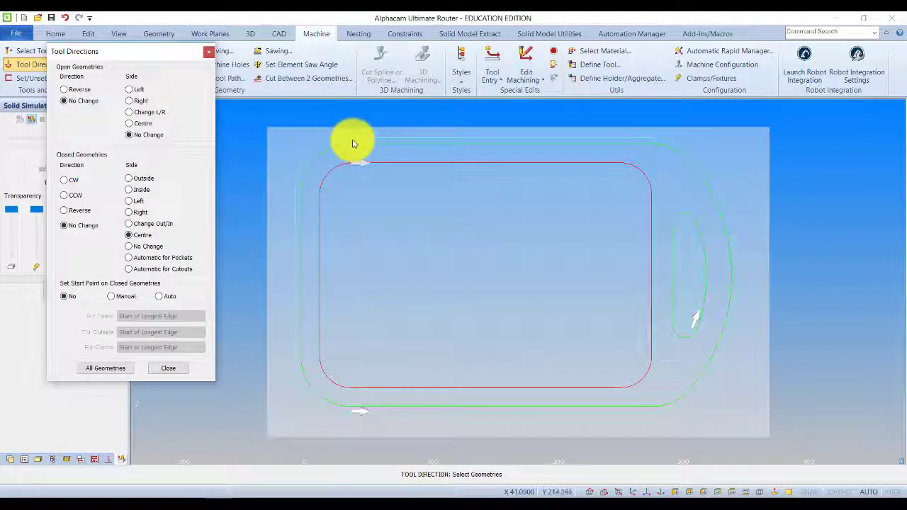
left_click(370, 409)
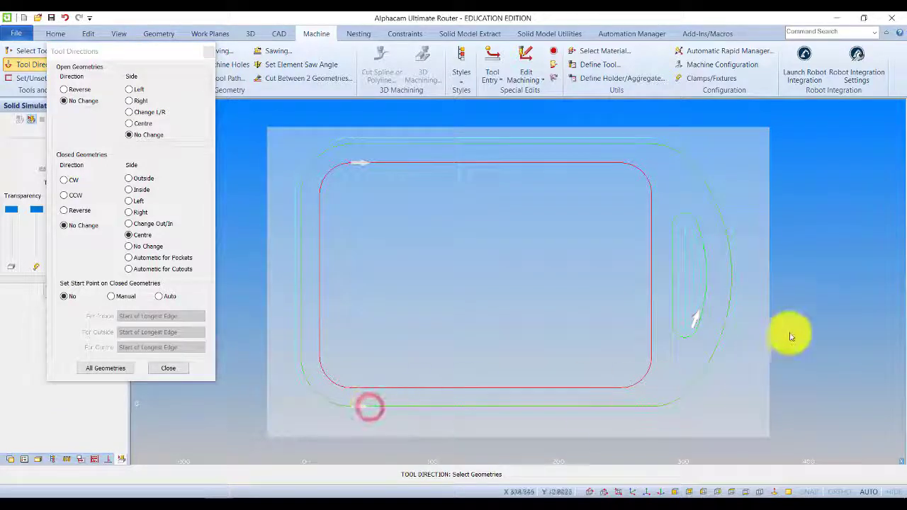
left_click(704, 312)
left_click(165, 369)
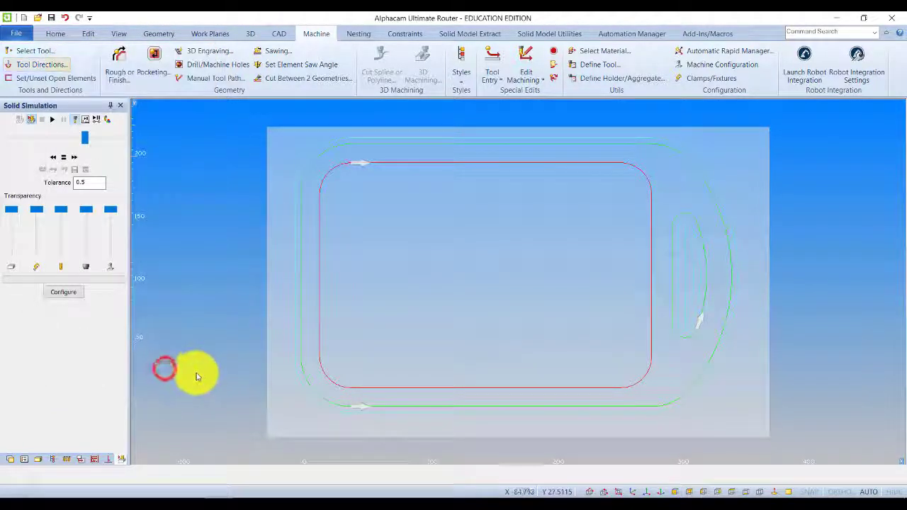
Step: Show the operations list and select the Router - Vgc45l tool for the edge fillets
left_click(26, 459)
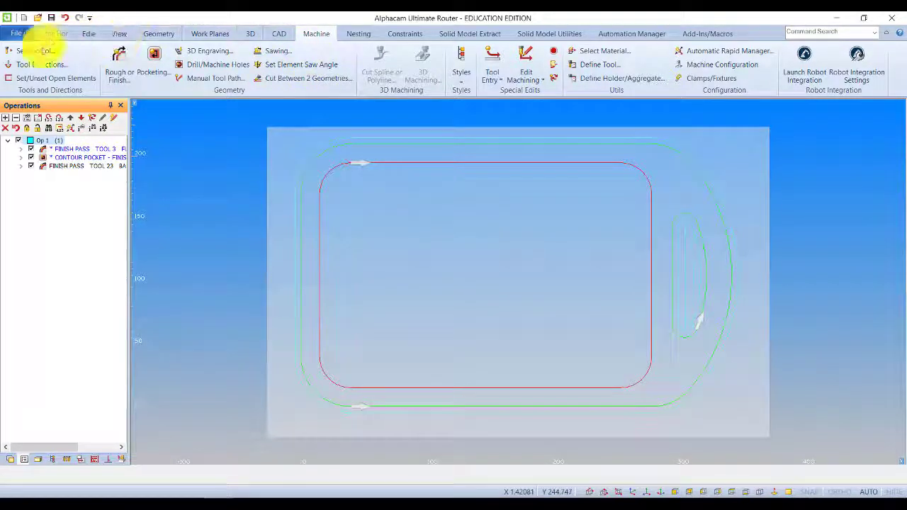
left_click(29, 51)
scroll(337, 193, "down", 4)
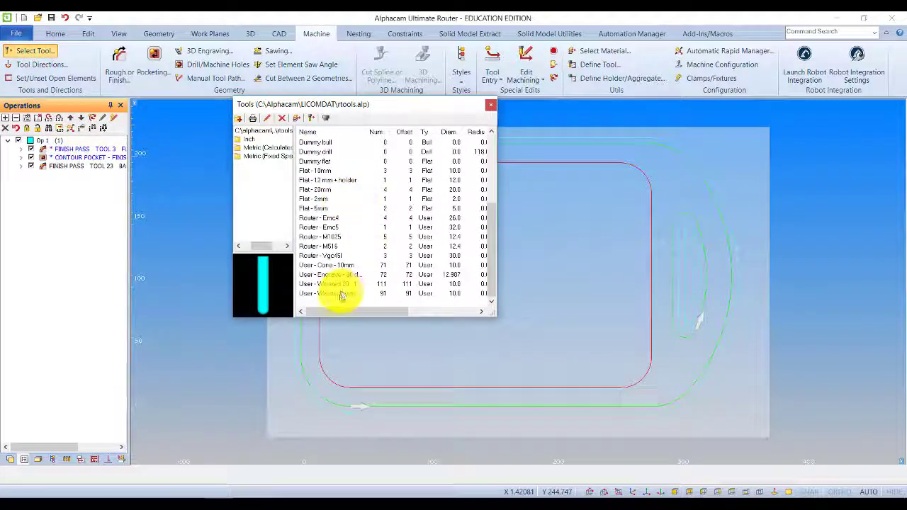
double_click(330, 259)
left_click(308, 279)
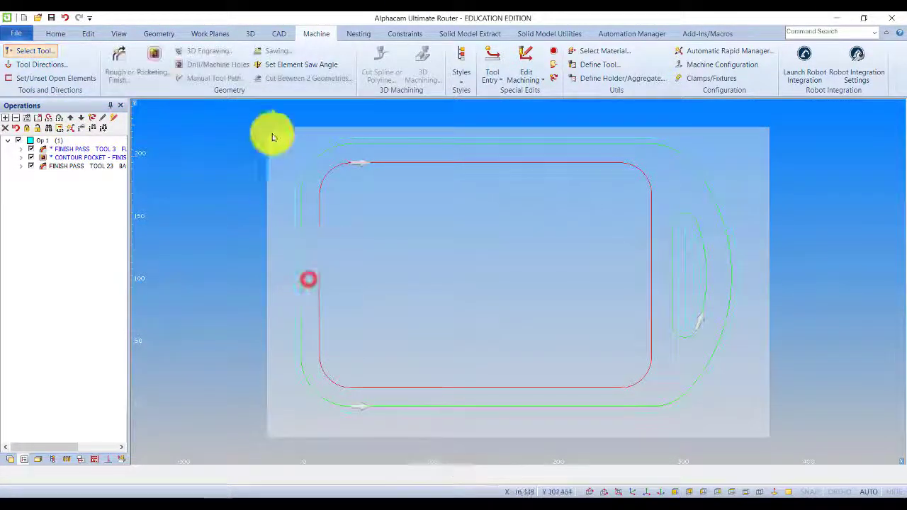
Step: In isometric view, apply a vertical Rough/Finish pass to the board outline and handle opening with final depth -2.5 and 1 cut
left_click(117, 34)
left_click(113, 62)
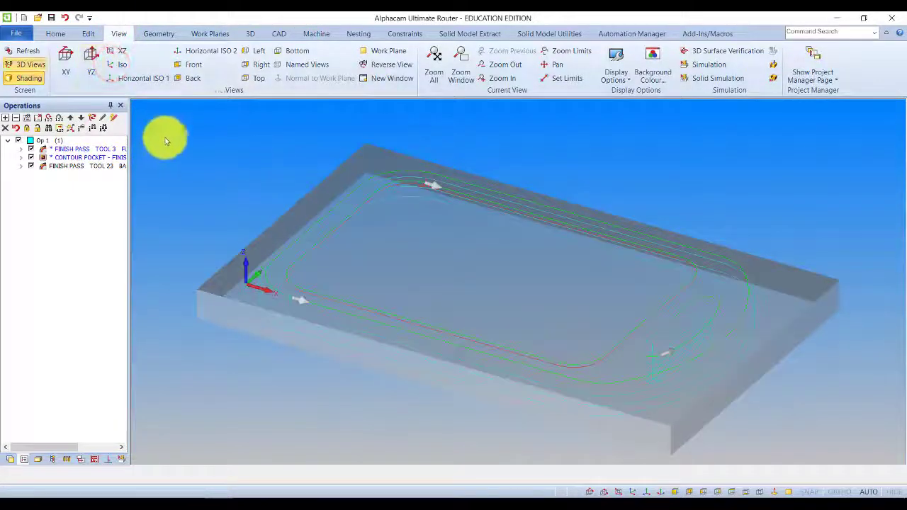
left_click(312, 33)
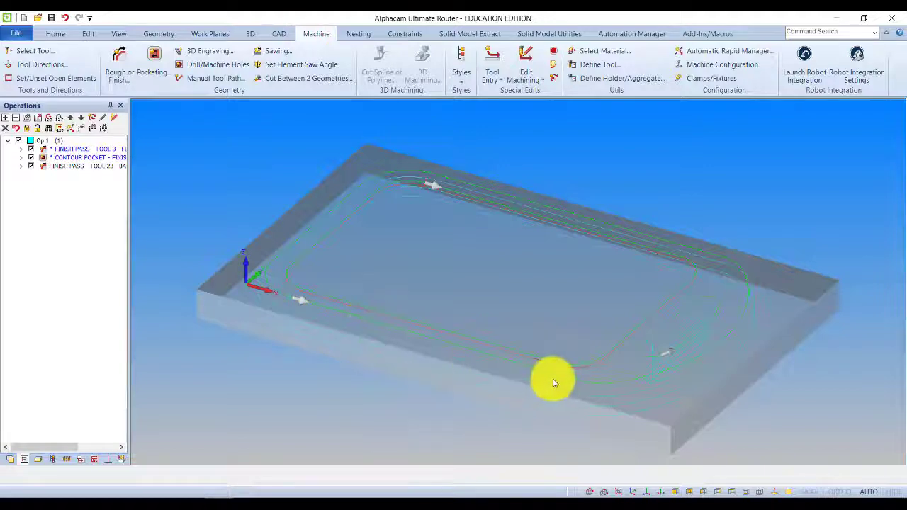
left_click(120, 72)
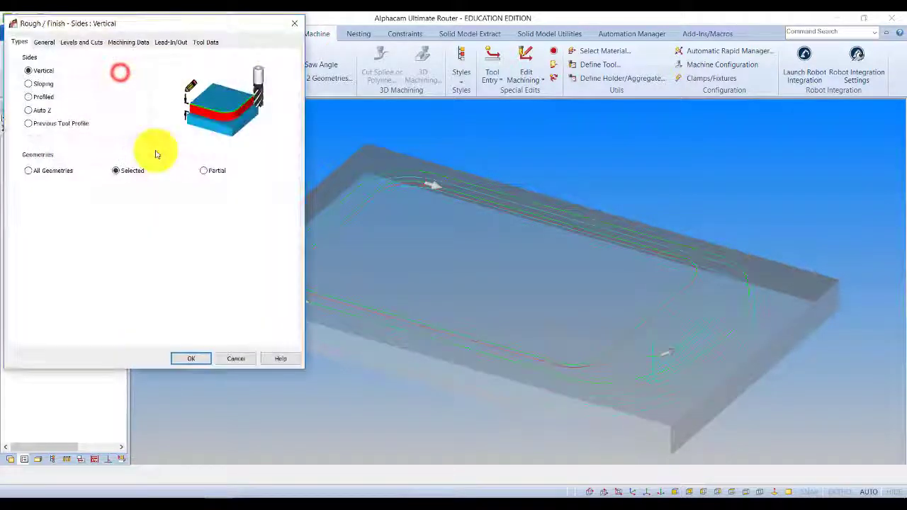
left_click(80, 41)
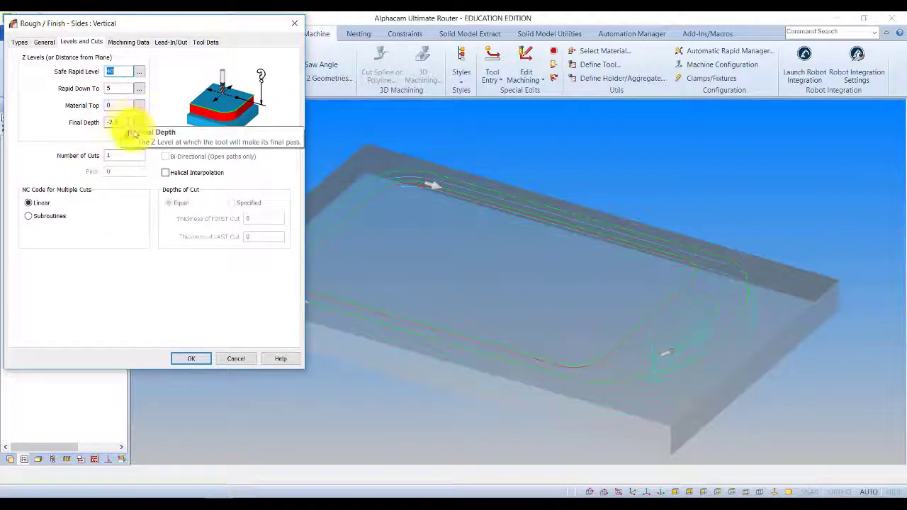
left_click(193, 359)
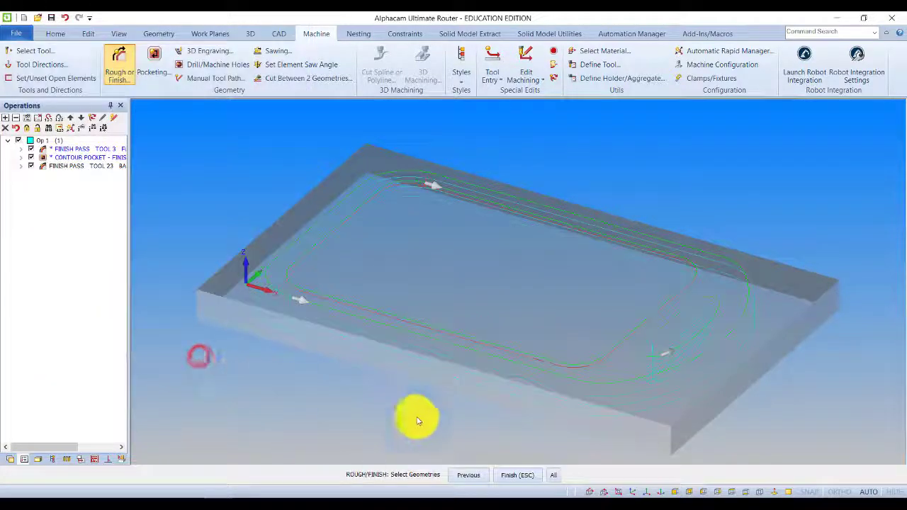
left_click(606, 384)
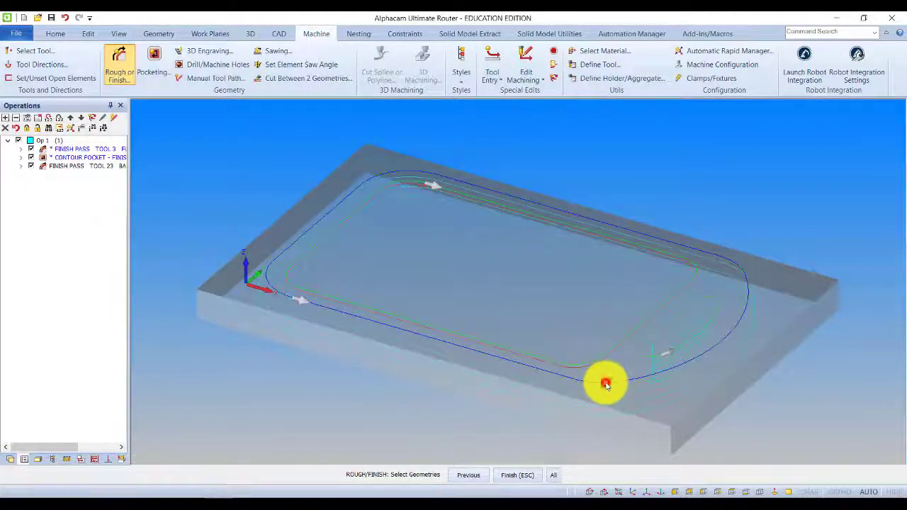
left_click(642, 355)
left_click(528, 474)
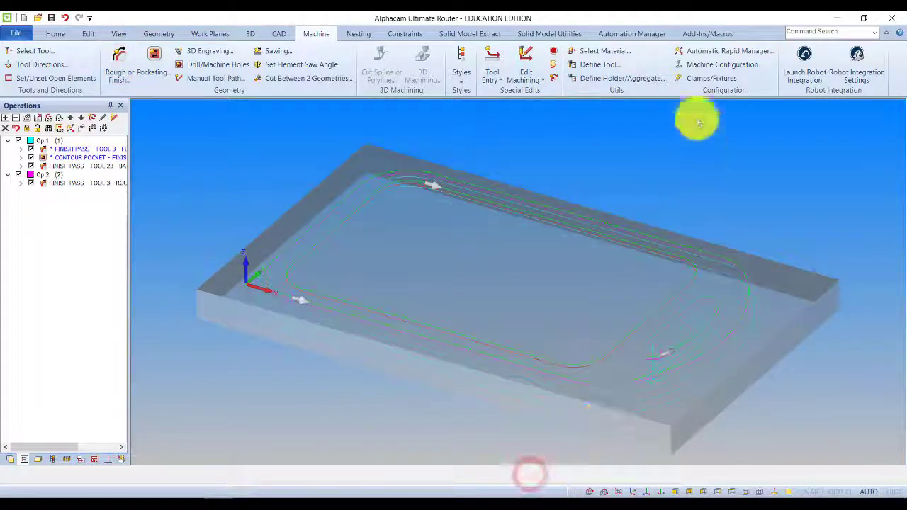
Step: Run the solid simulation of all operations including the edge fillets, inspect the machined outline, groove and handle opening, and close it
left_click(120, 459)
left_click(52, 122)
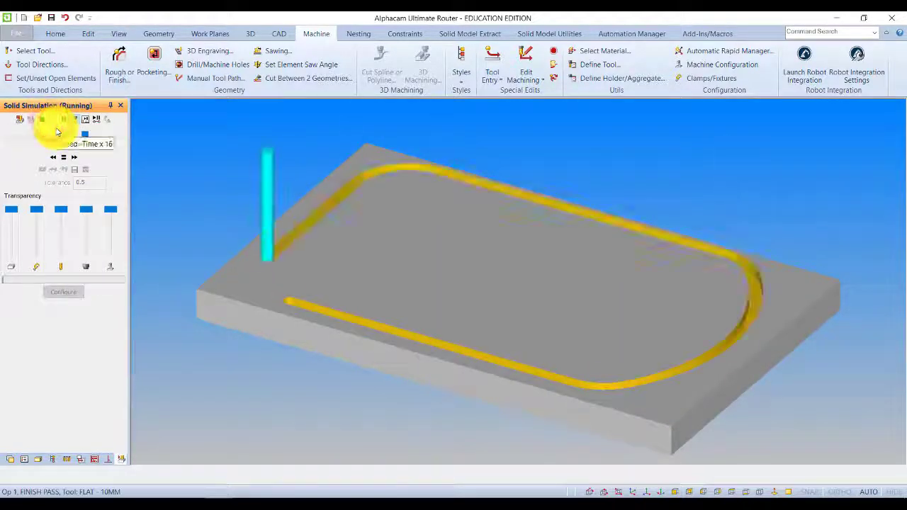
left_click_drag(645, 133, 603, 214)
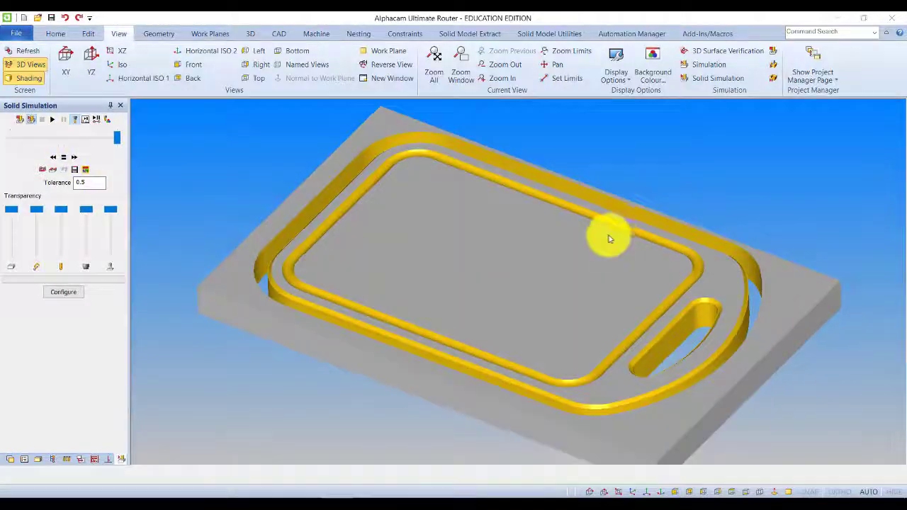
scroll(615, 238, "down", 3)
scroll(586, 268, "up", 2)
left_click_drag(545, 252, 518, 293)
left_click_drag(709, 292, 425, 289)
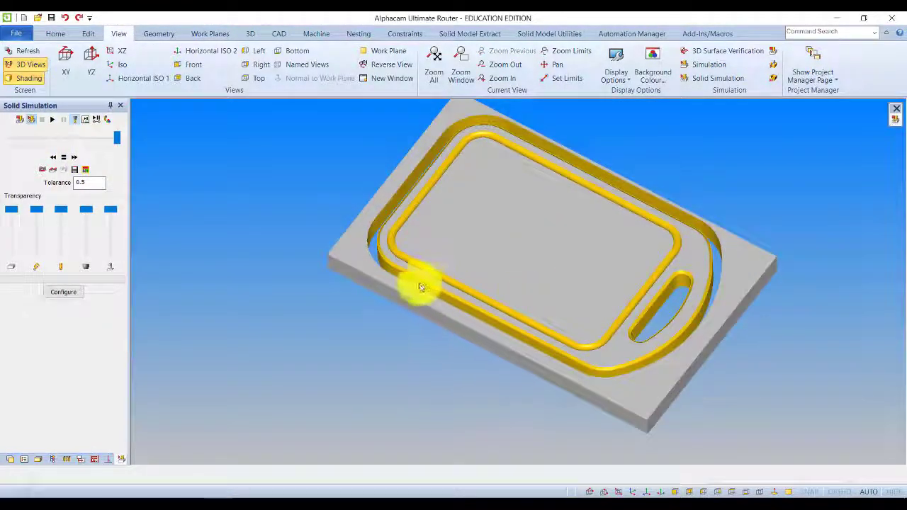
scroll(360, 251, "up", 3)
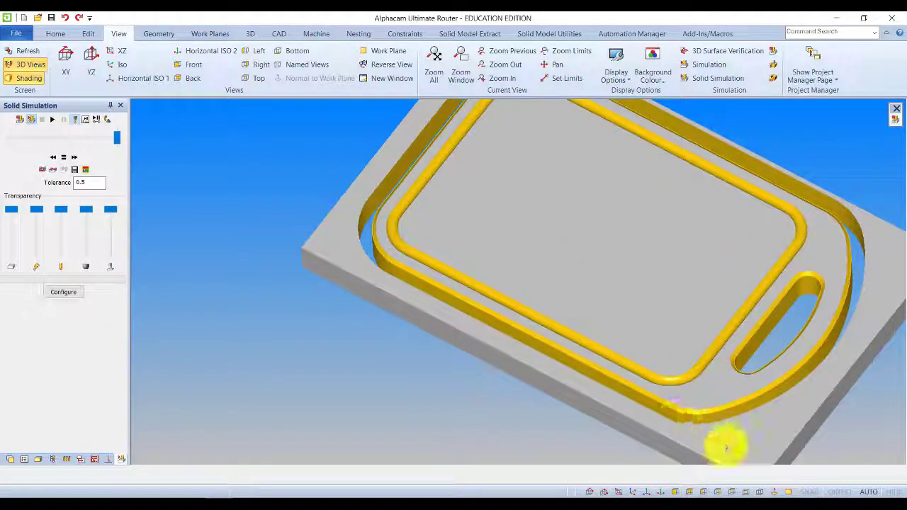
scroll(792, 414, "down", 2)
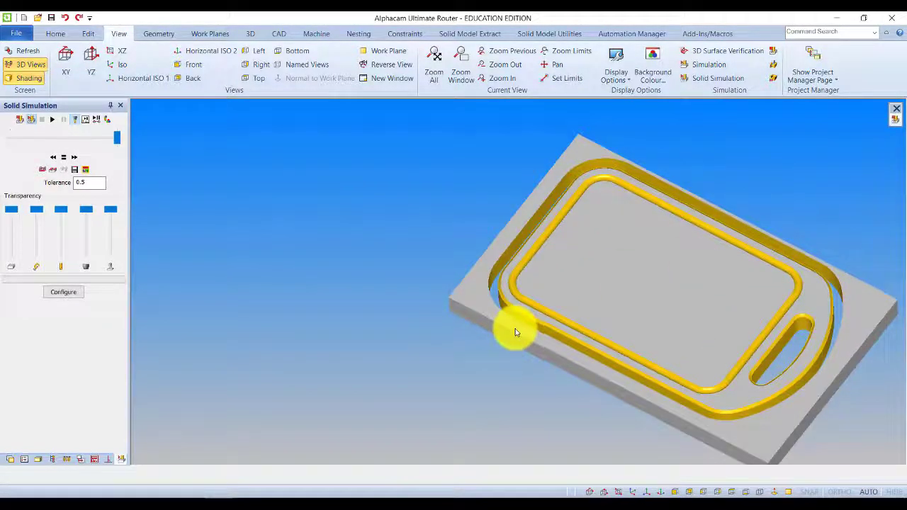
scroll(562, 338, "up", 3)
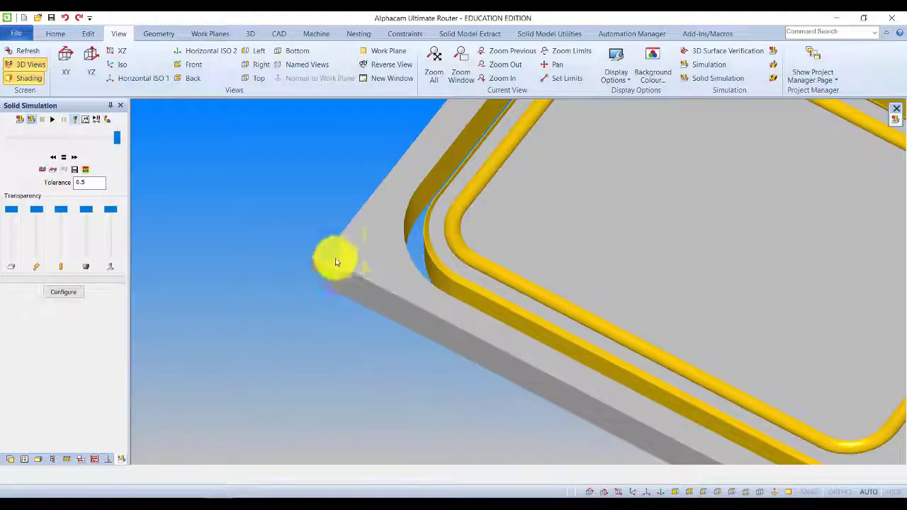
scroll(373, 248, "down", 3)
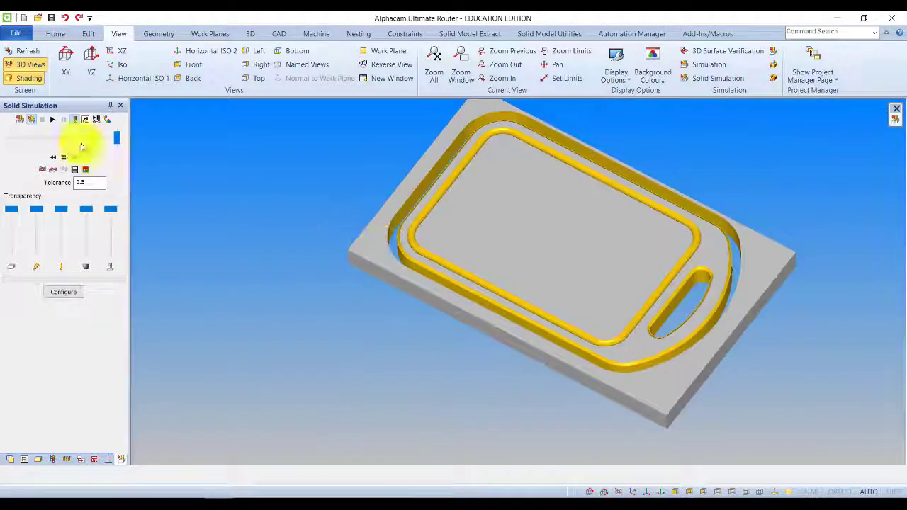
left_click(18, 119)
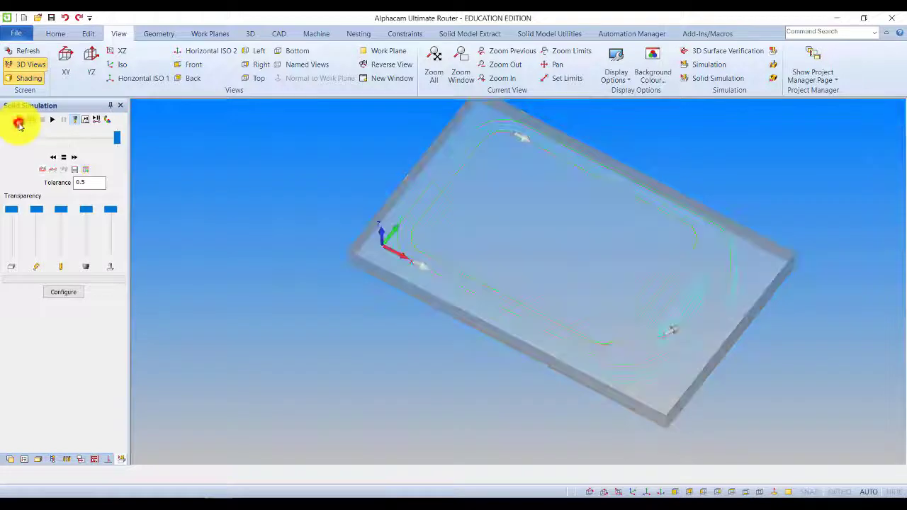
Step: Delete the existing material rectangle around the chopping board
left_click(85, 33)
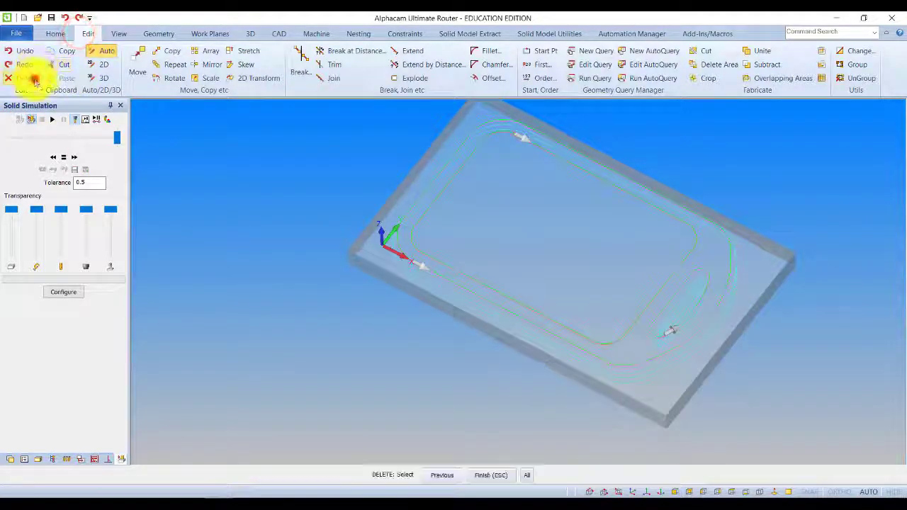
left_click(383, 266)
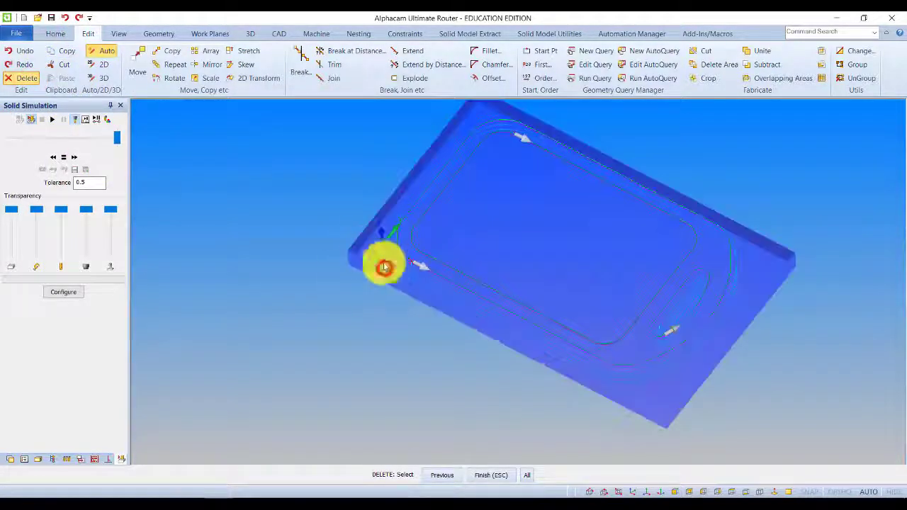
left_click(487, 475)
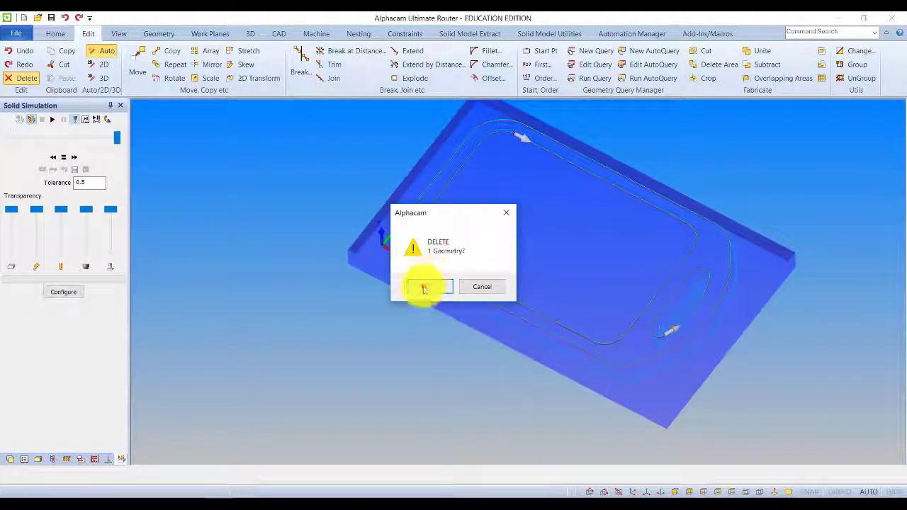
left_click(424, 287)
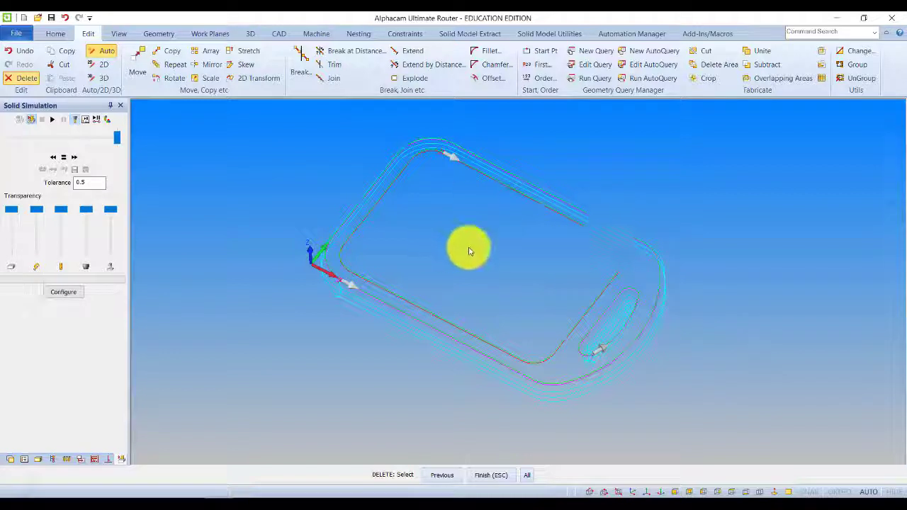
Step: In the XY view, draw a rectangle around the board from X -5, Y -5 to X 355, Y 220
left_click(118, 33)
left_click(64, 60)
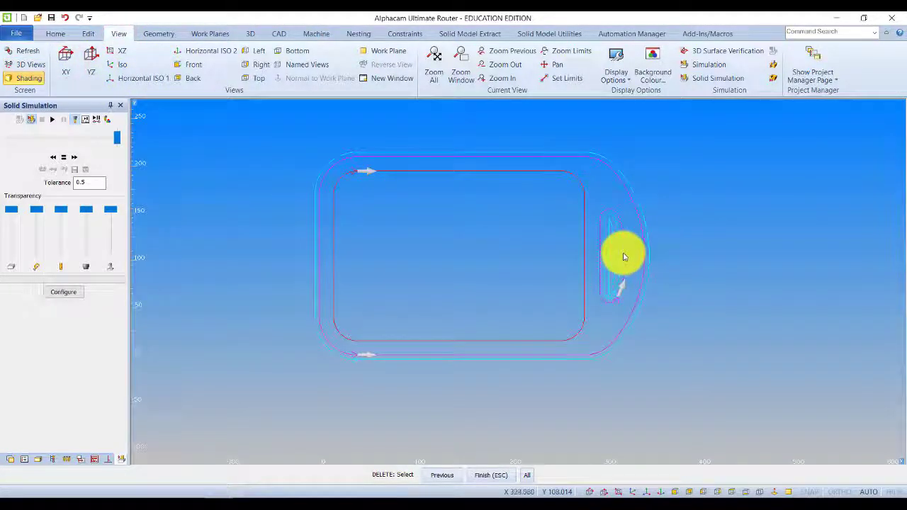
left_click(156, 34)
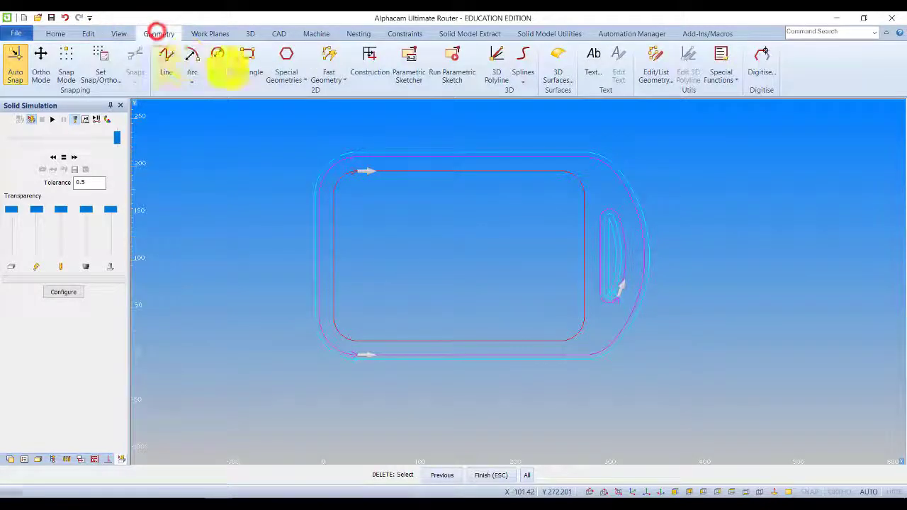
left_click(243, 55)
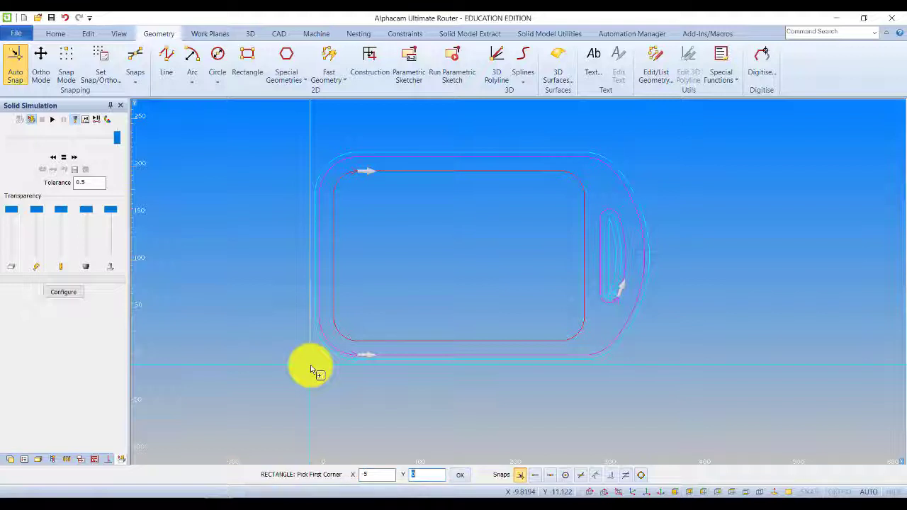
left_click(311, 368)
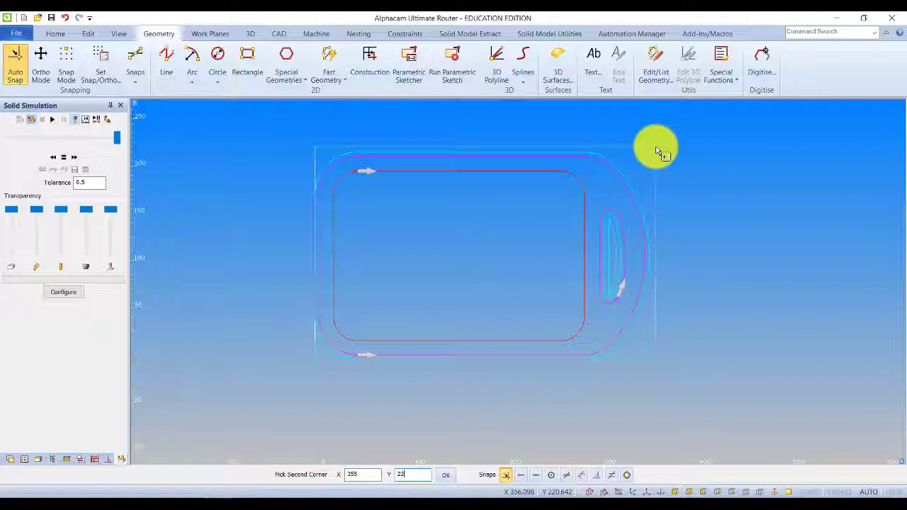
key("Return")
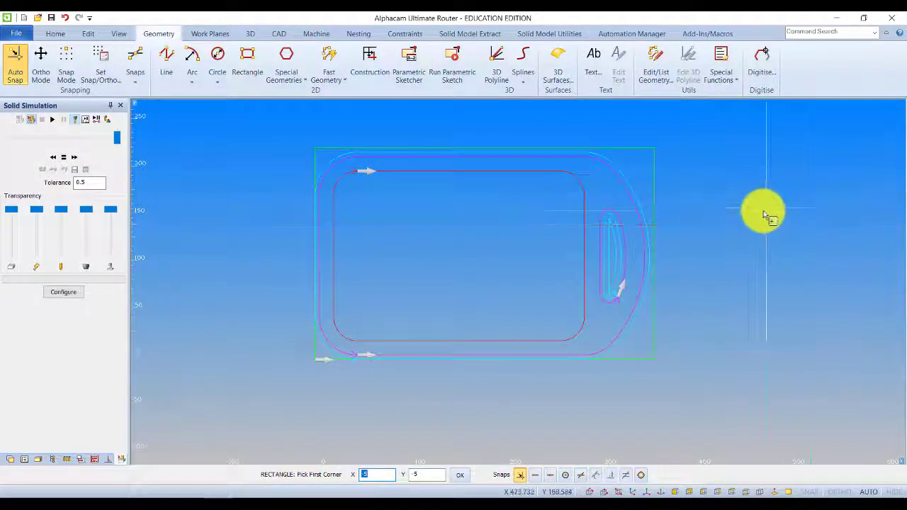
Step: Set the new rectangle as the main material, with top Z 0 and bottom Z -25
left_click(248, 33)
left_click(18, 60)
left_click(316, 148)
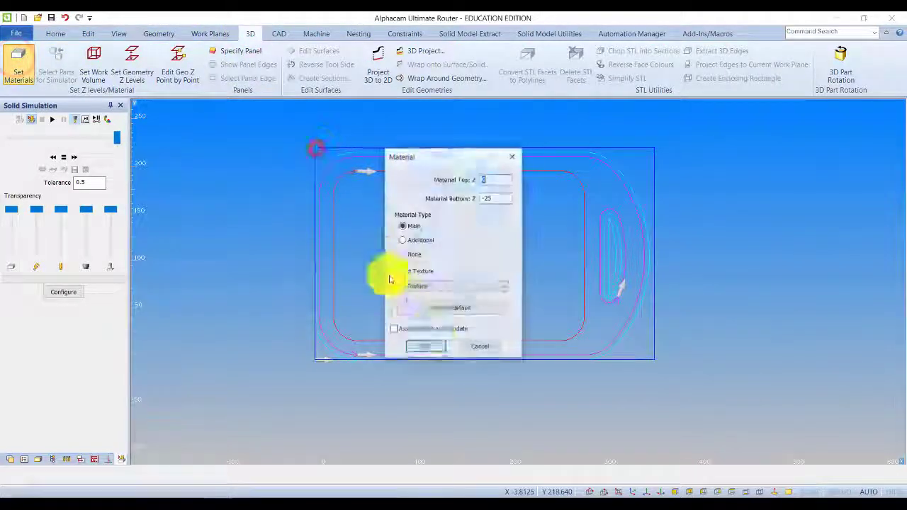
left_click(433, 347)
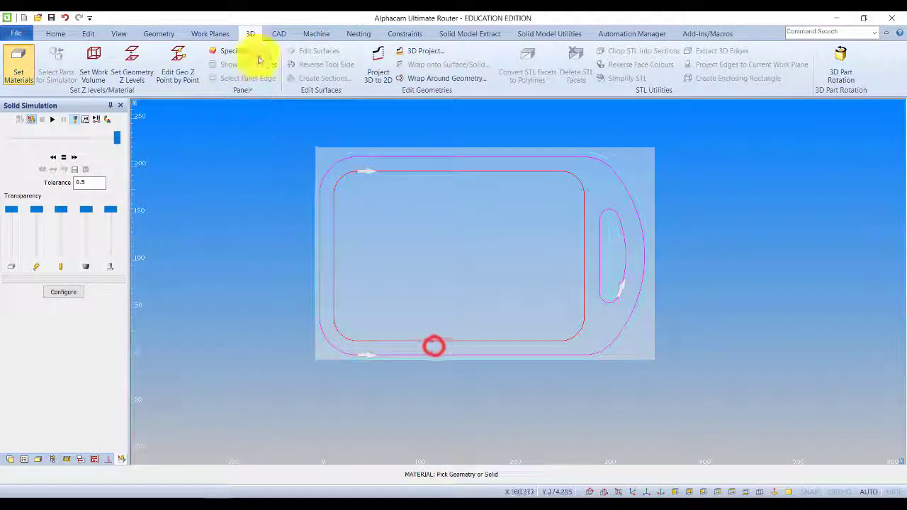
Step: In isometric view, rerun the solid simulation with the smaller material block, inspect the board and close the simulation
left_click(117, 34)
left_click(122, 65)
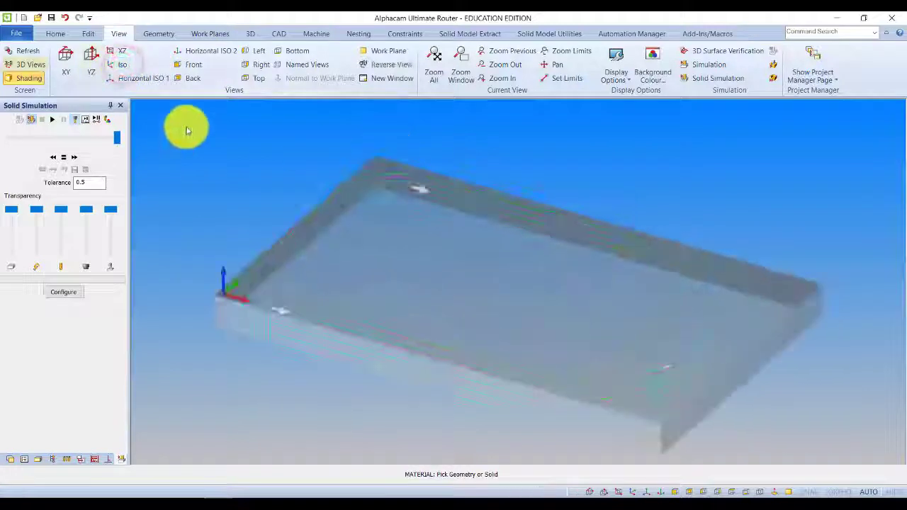
left_click(55, 119)
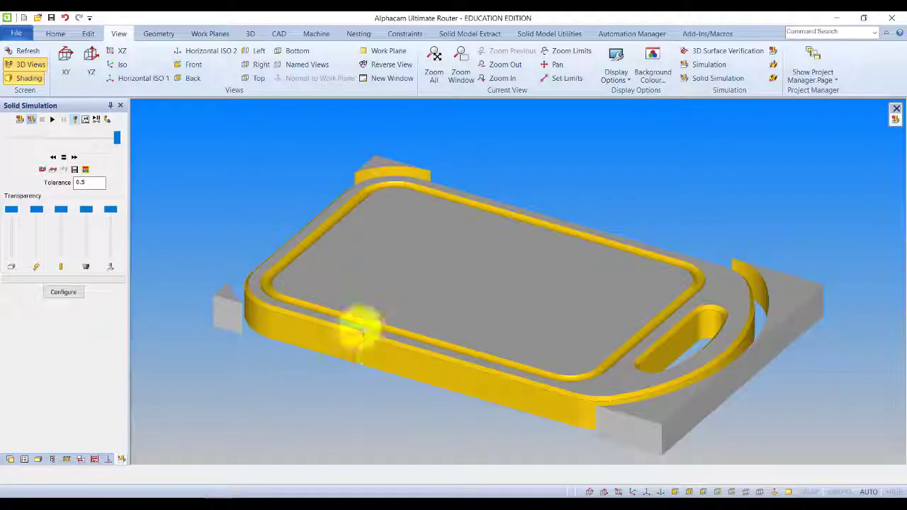
scroll(425, 258, "down", 2)
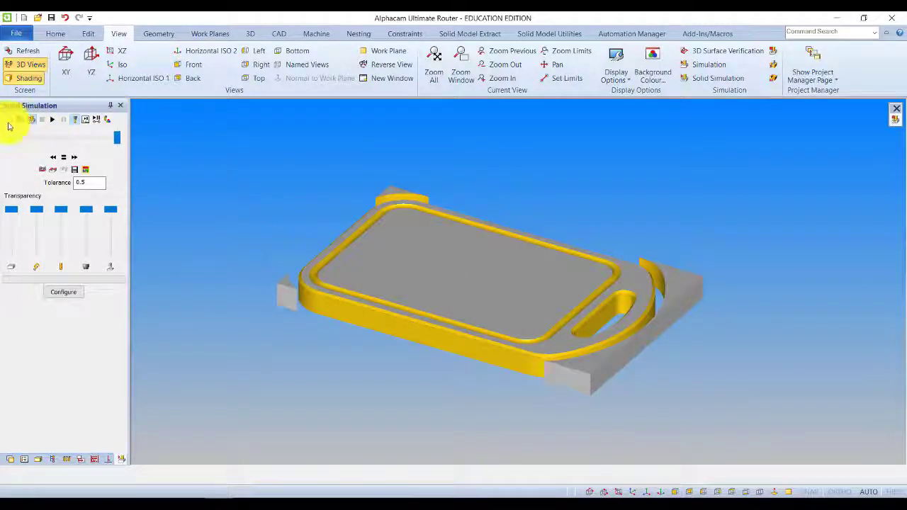
left_click(22, 122)
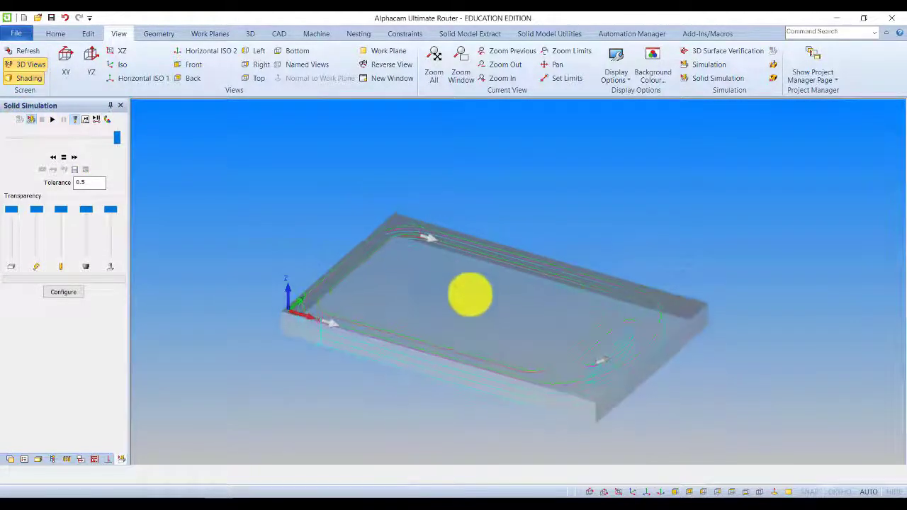
Step: Switch to the Word exam document, read the requirements for engraving text on the board, and return to Alphacam
scroll(358, 274, "up", 2)
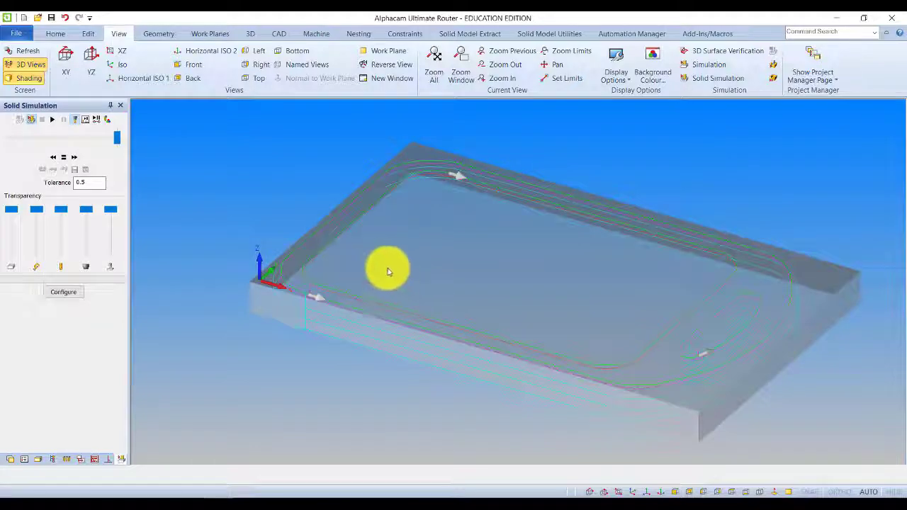
key("alt+Tab")
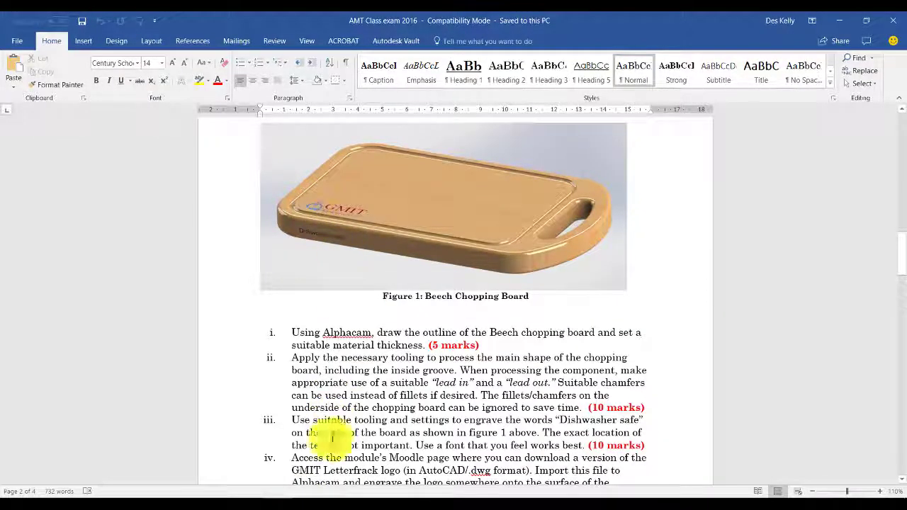
key("alt+Tab")
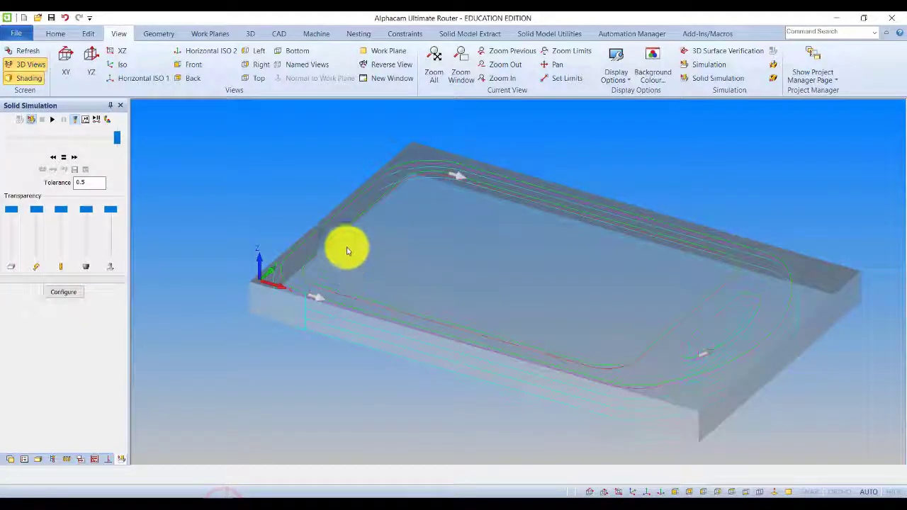
Step: Preview the user-defined engraving tool on the board to check its approach direction with no work plane set
scroll(391, 262, "down", 1)
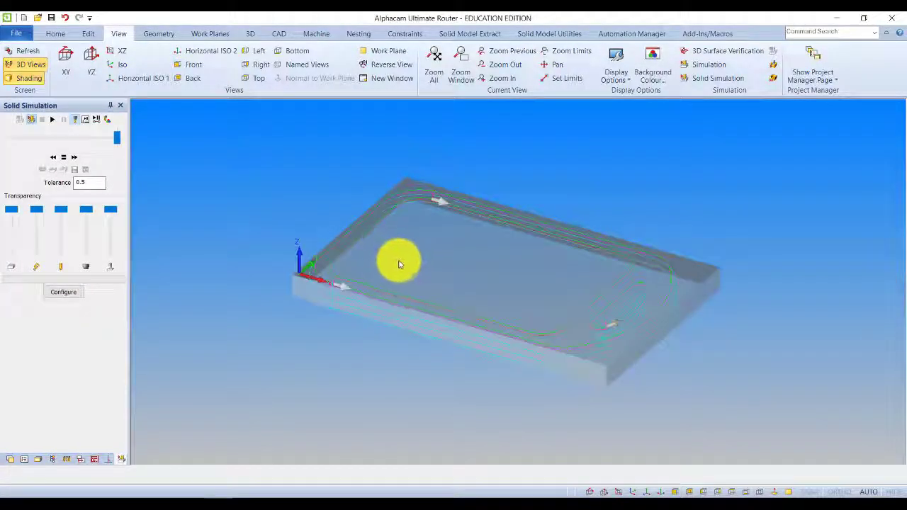
scroll(398, 264, "up", 4)
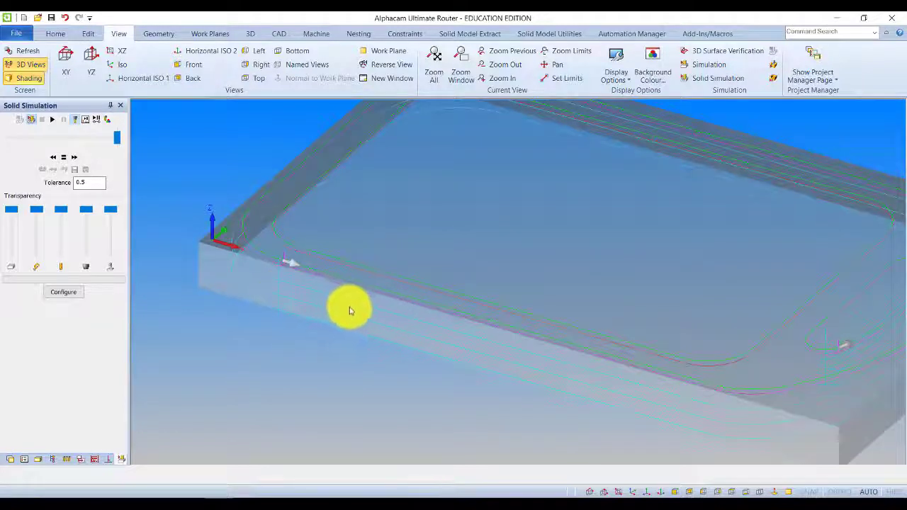
scroll(323, 313, "down", 3)
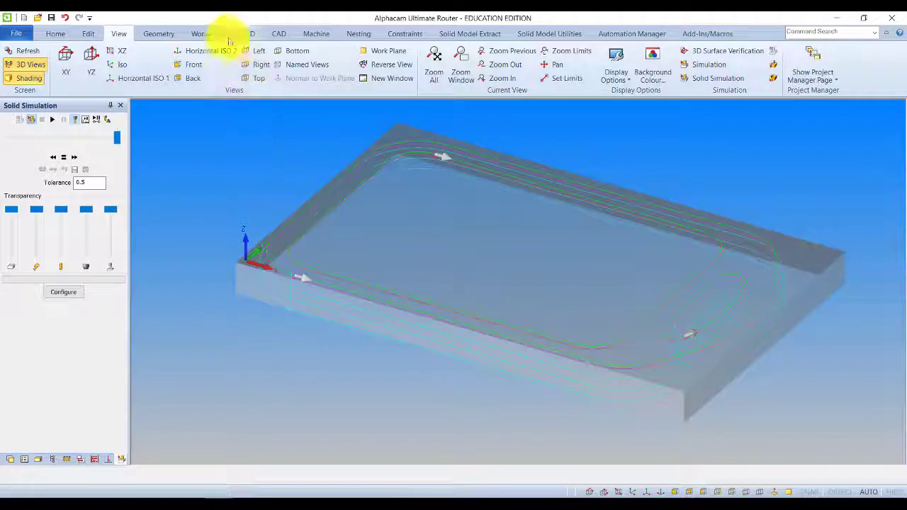
left_click(316, 33)
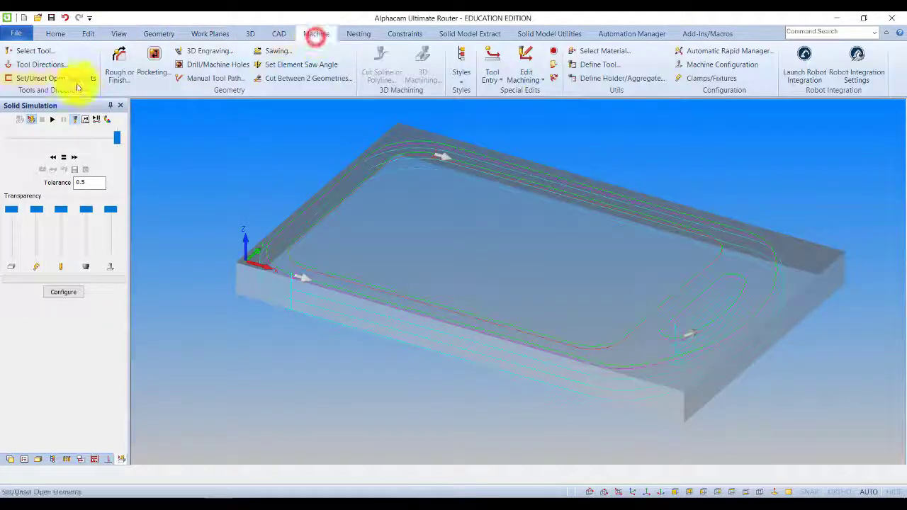
left_click(41, 51)
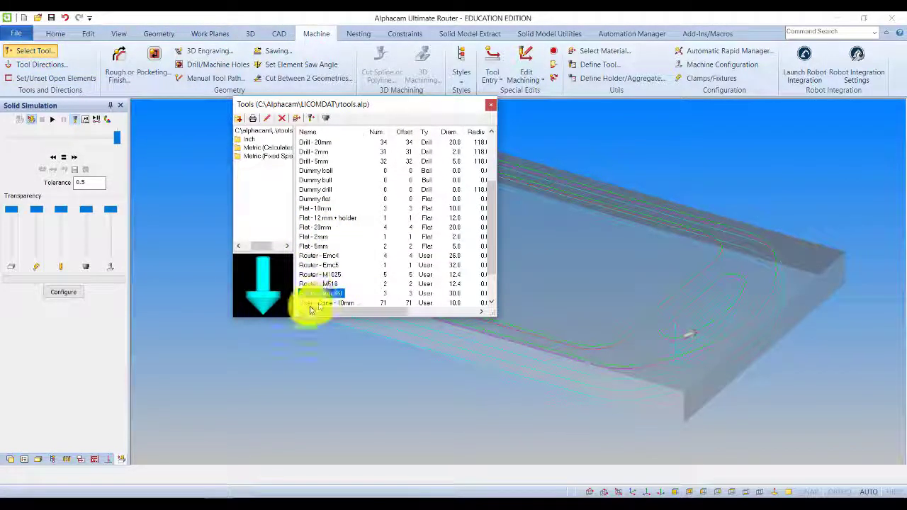
scroll(310, 286, "down", 2)
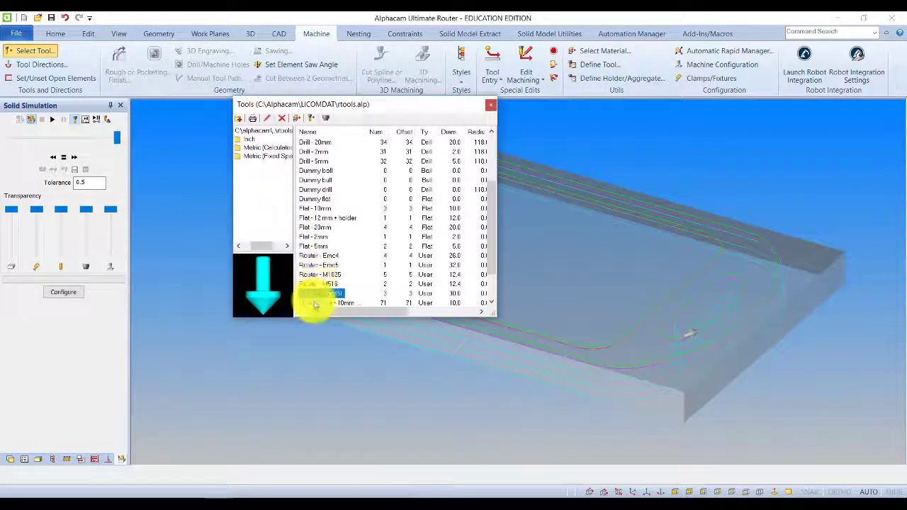
left_click(315, 303)
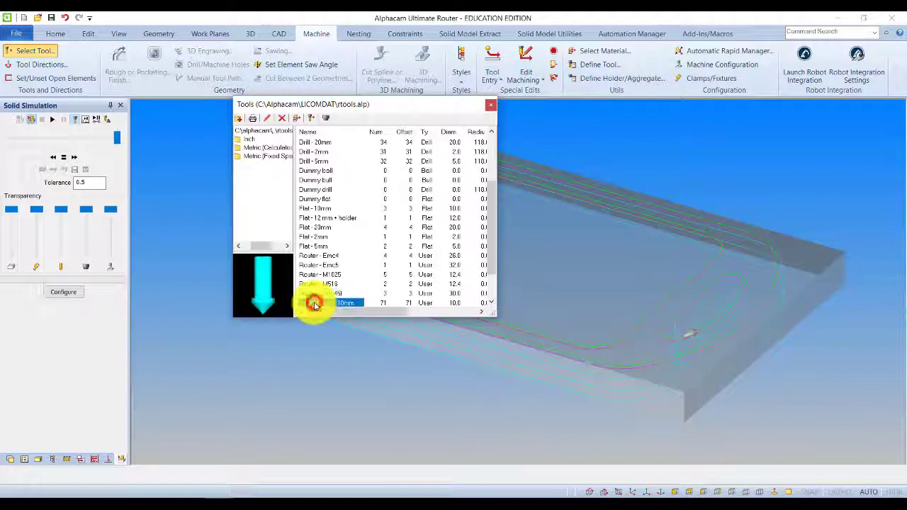
scroll(312, 290, "down", 2)
double_click(319, 281)
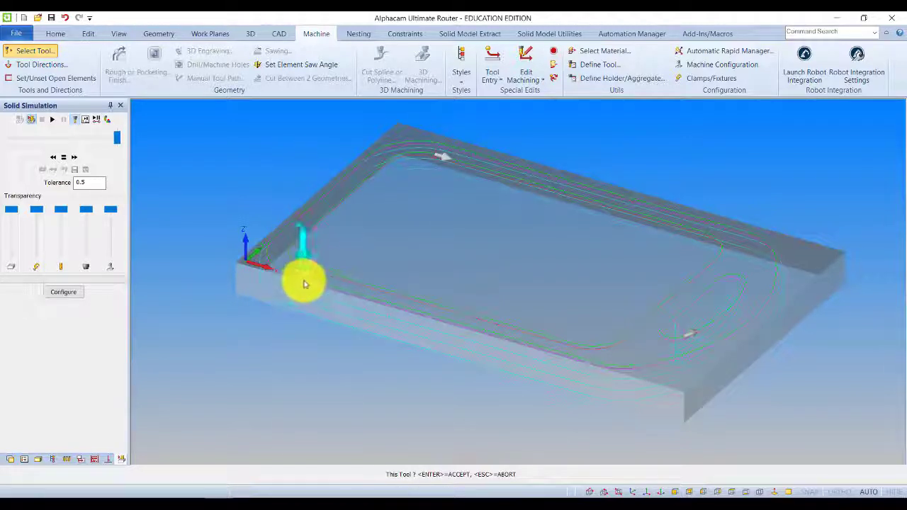
middle_click_drag(301, 291, 278, 229)
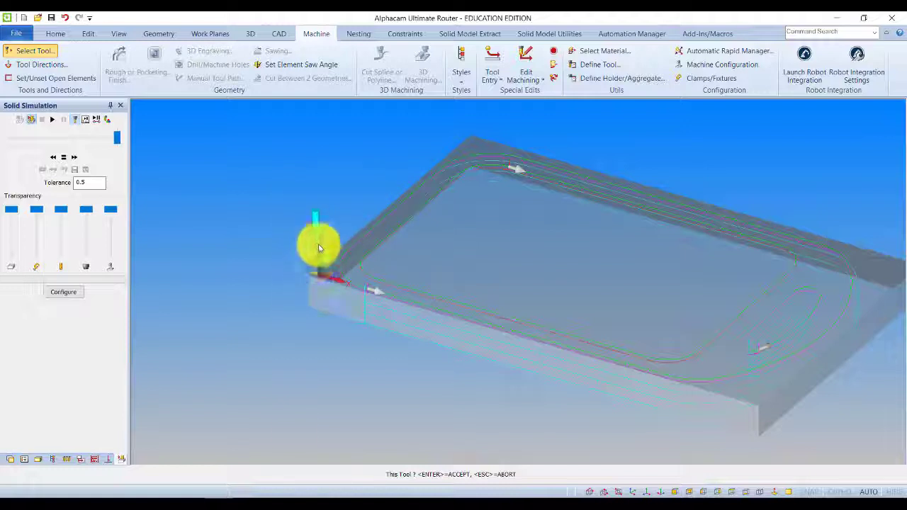
middle_click_drag(315, 269, 323, 284)
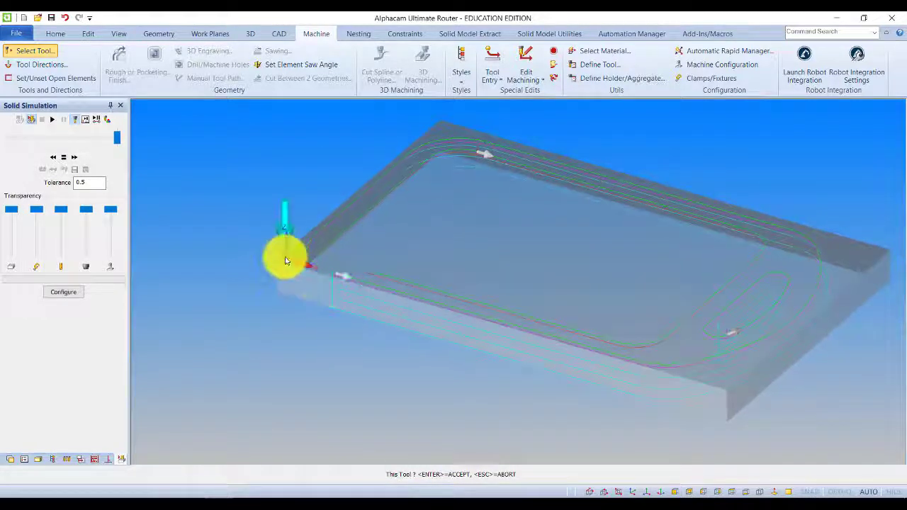
left_click(281, 227)
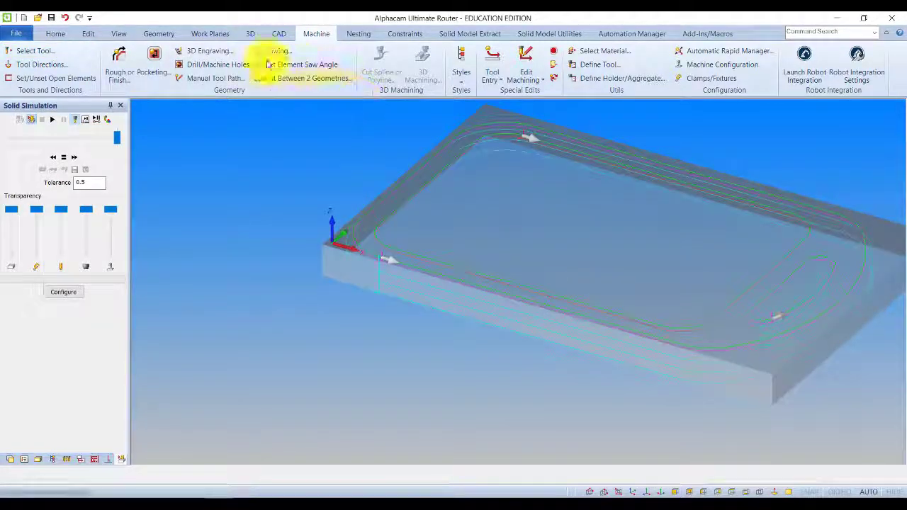
Step: Create a work plane on the long front side of the material block by slicing through the work volume
left_click(210, 33)
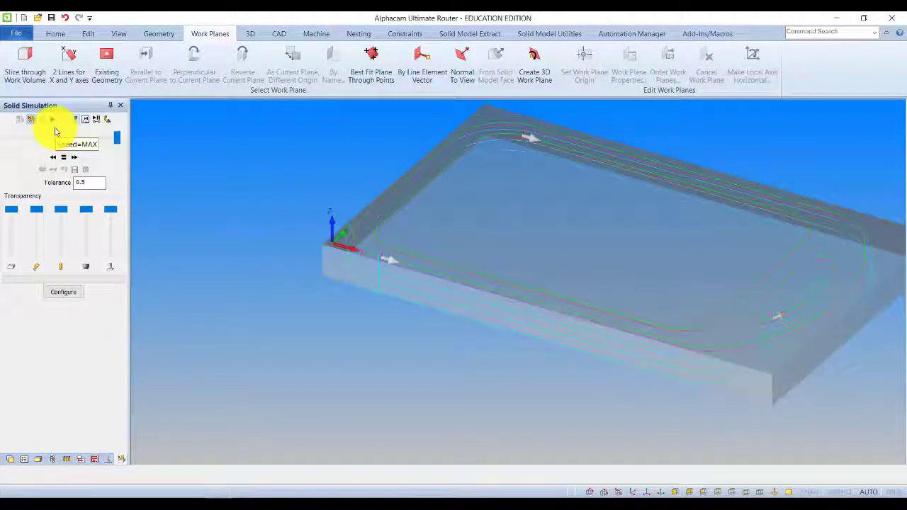
left_click(28, 71)
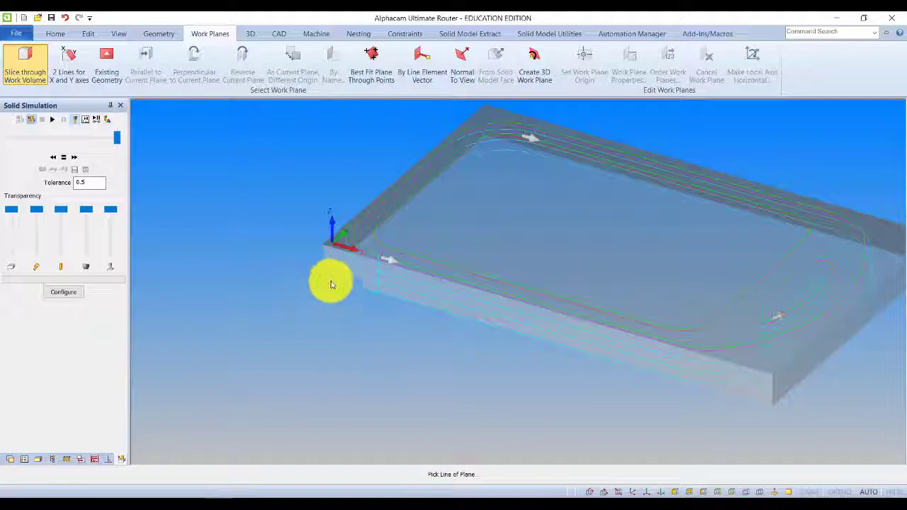
left_click(331, 283)
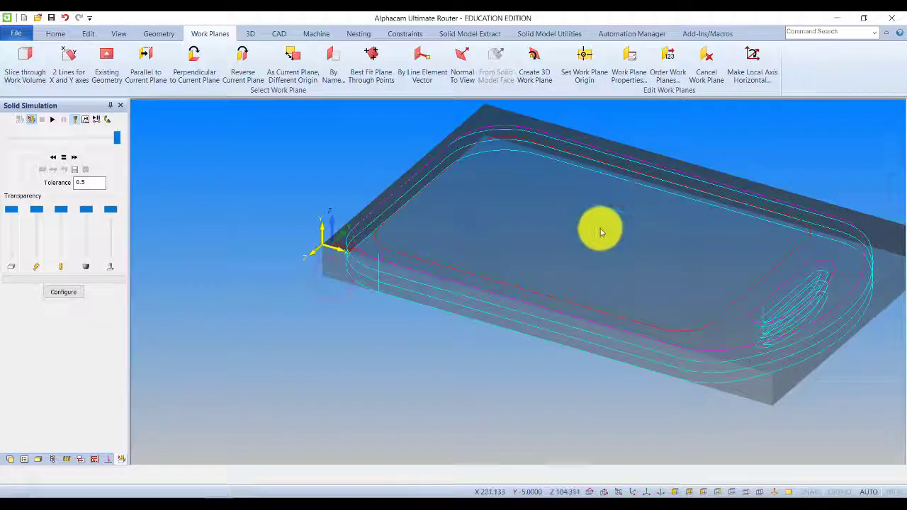
scroll(348, 257, "up", 2)
scroll(345, 239, "down", 2)
scroll(328, 257, "up", 5)
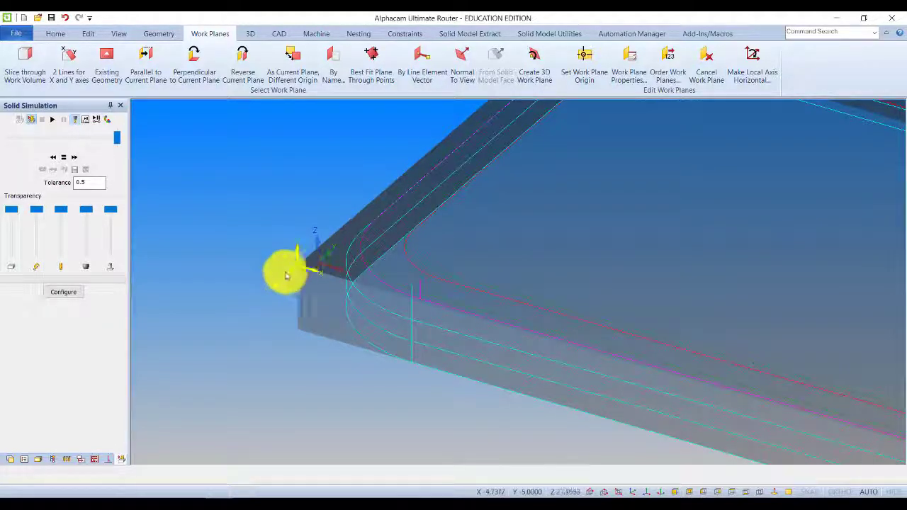
scroll(314, 280, "down", 5)
scroll(333, 275, "up", 5)
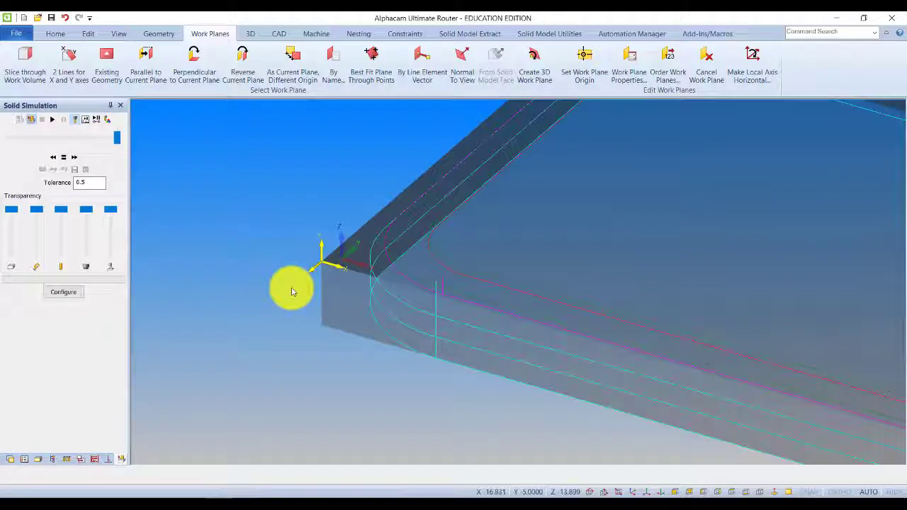
Step: Preview the engraving tool's direction on the front-side work plane, and cancel the tool selection
left_click(312, 34)
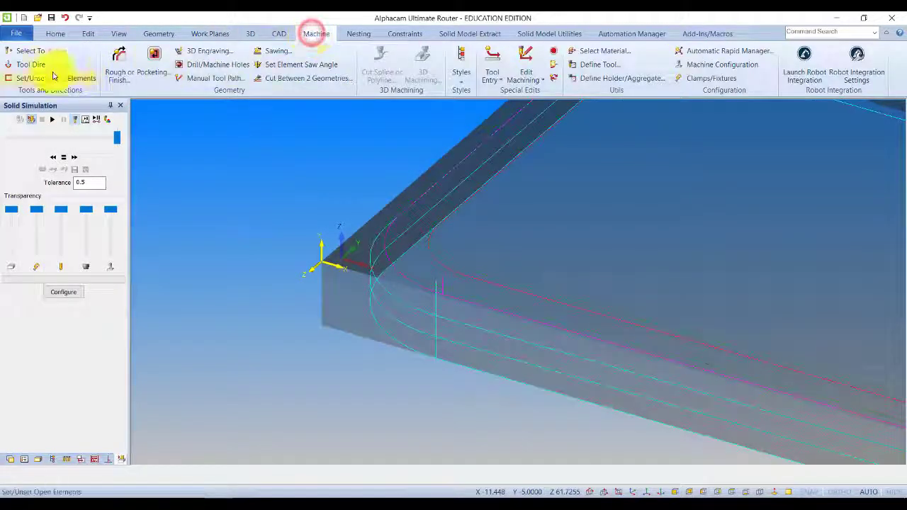
left_click(28, 50)
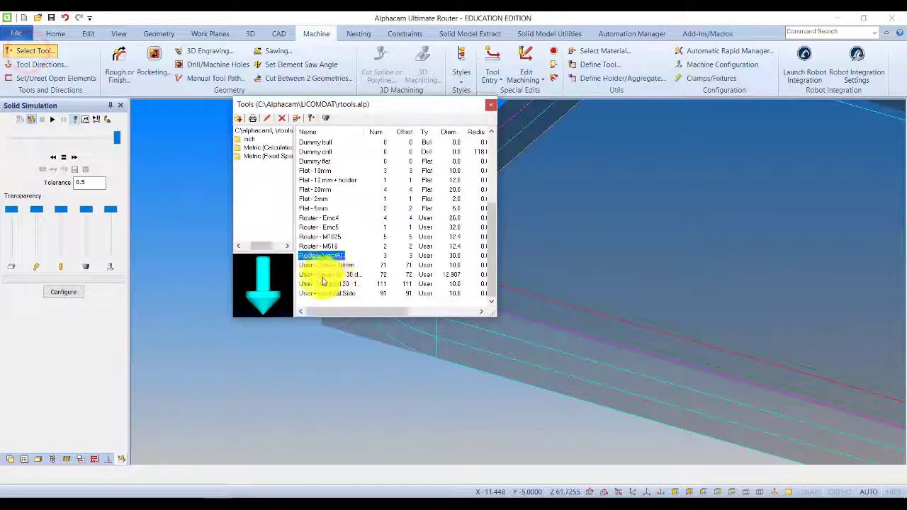
double_click(328, 278)
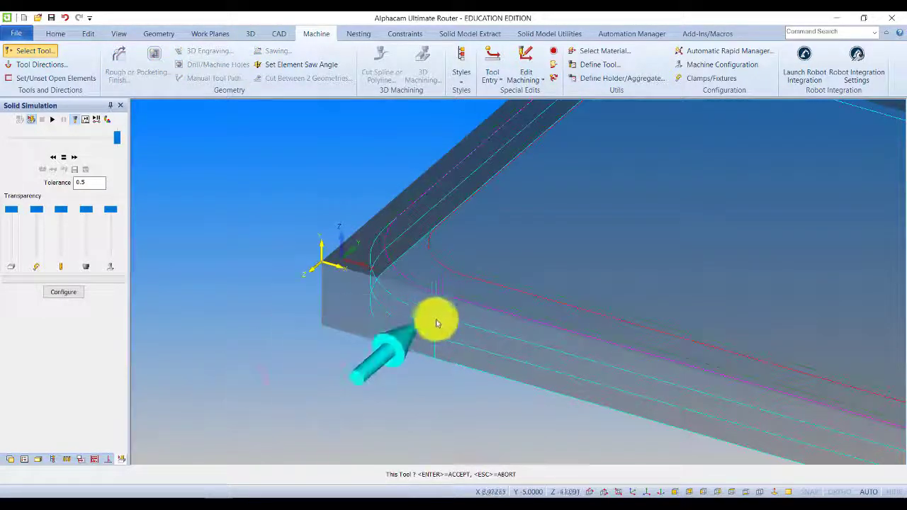
scroll(595, 359, "down", 3)
scroll(506, 348, "up", 2)
key("Escape")
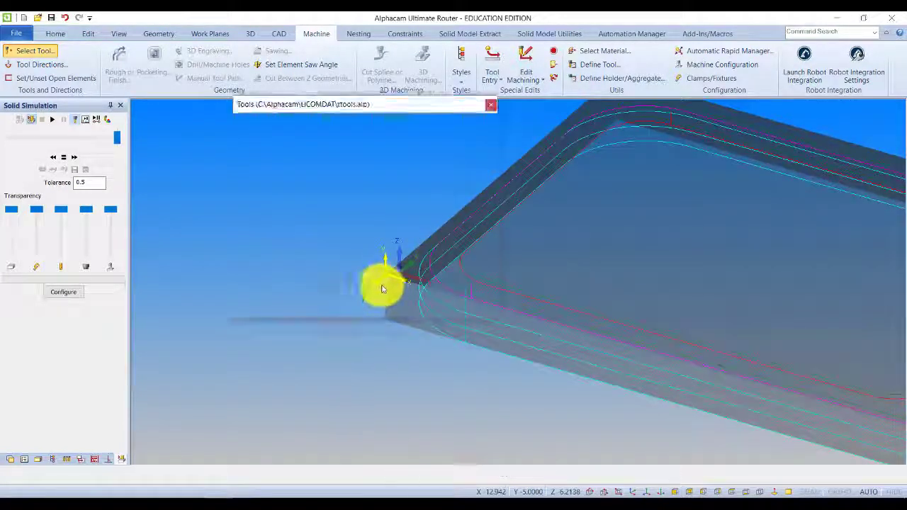
key("Escape")
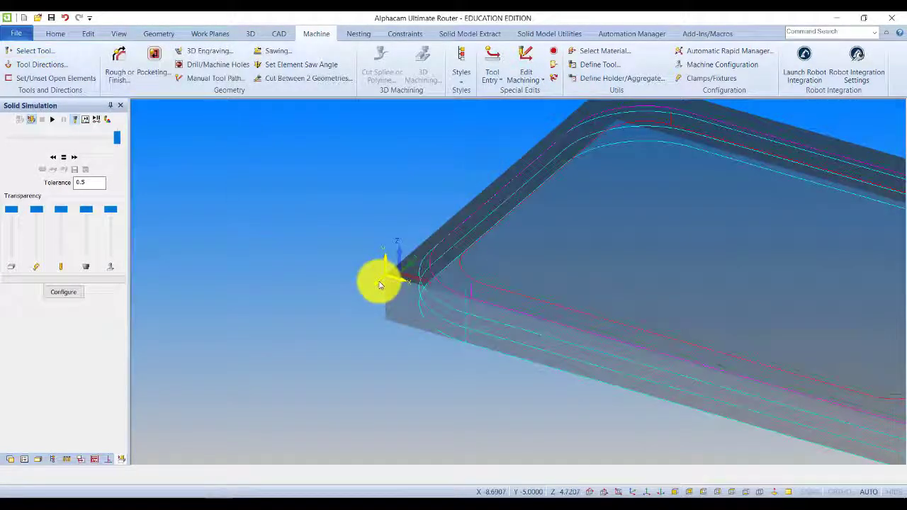
Step: Reverse the front-side work plane, preview the engraving tool's direction against the material, and cancel the tool selection
left_click(211, 34)
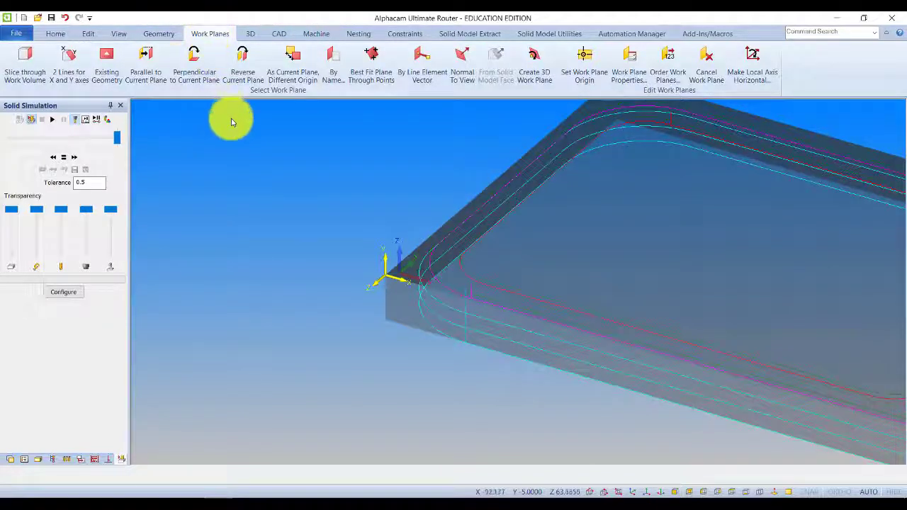
left_click(240, 71)
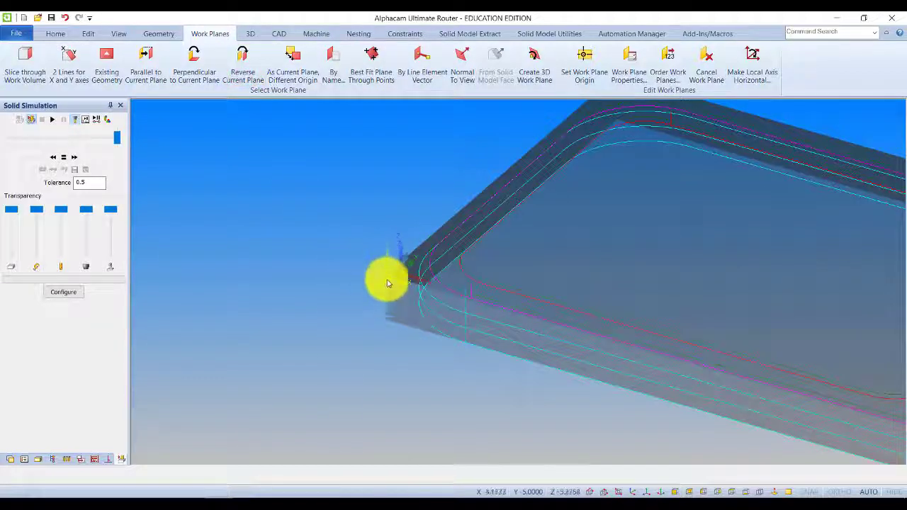
left_click(242, 75)
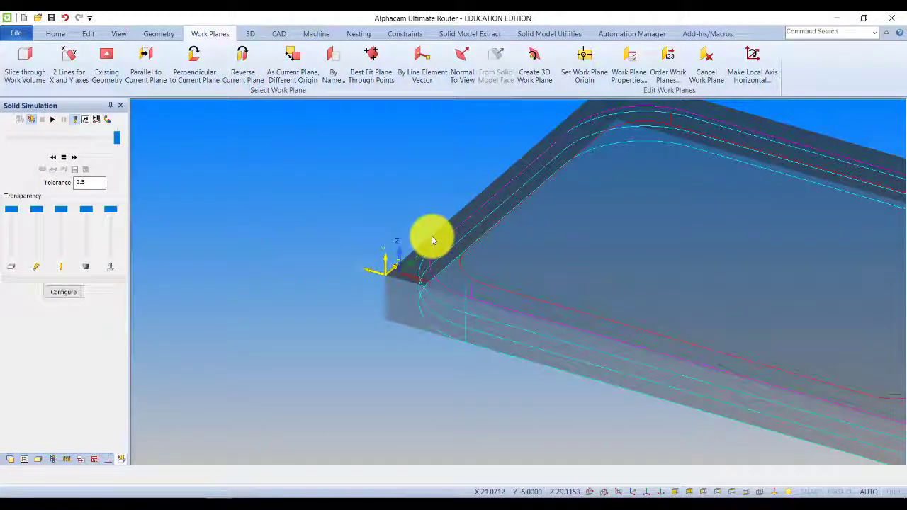
left_click(316, 33)
left_click(34, 50)
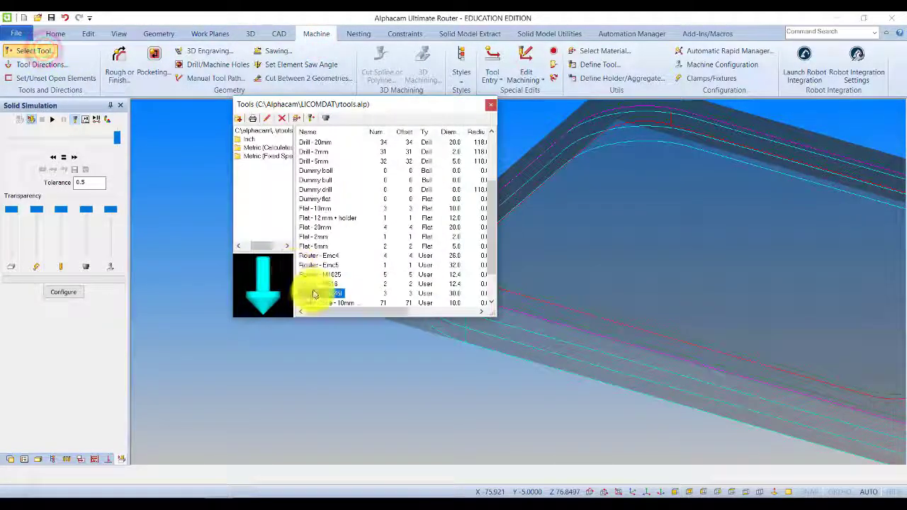
scroll(315, 293, "down", 2)
double_click(336, 275)
scroll(300, 365, "down", 3)
middle_click_drag(386, 321, 348, 336)
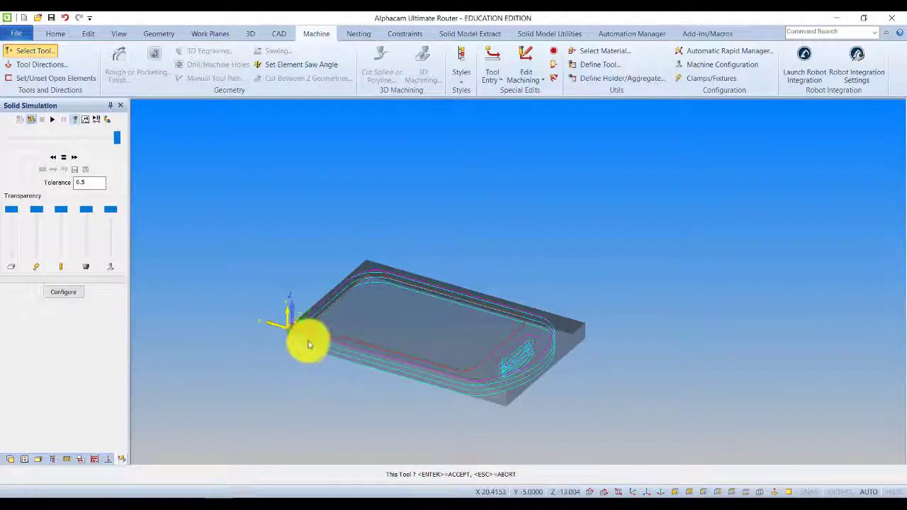
key("Escape")
key("Escape")
scroll(285, 333, "up", 5)
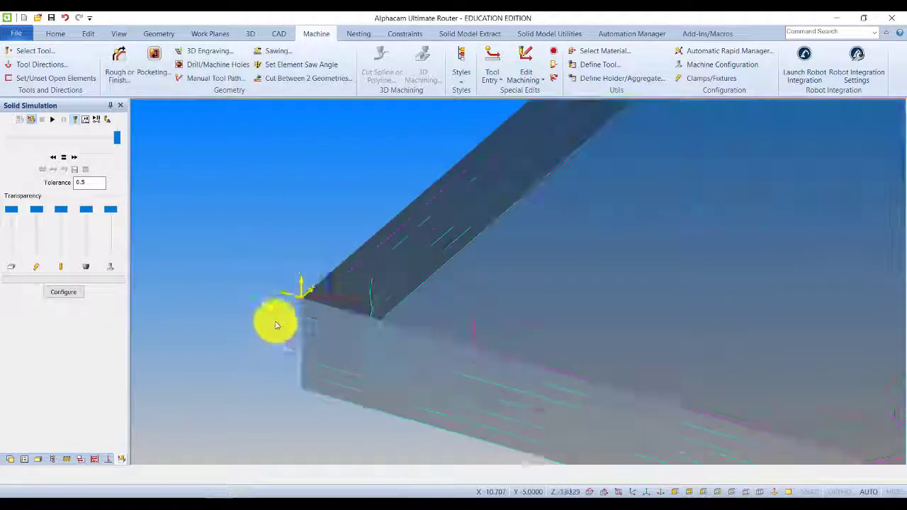
Step: Reverse the work plane again so its Z axis points outward from the front side, and select the engraving tool
left_click(210, 34)
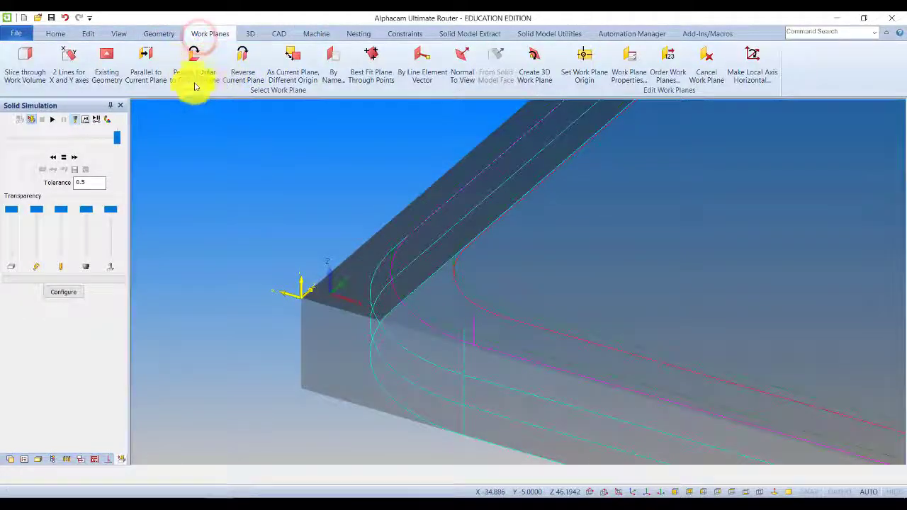
left_click(241, 79)
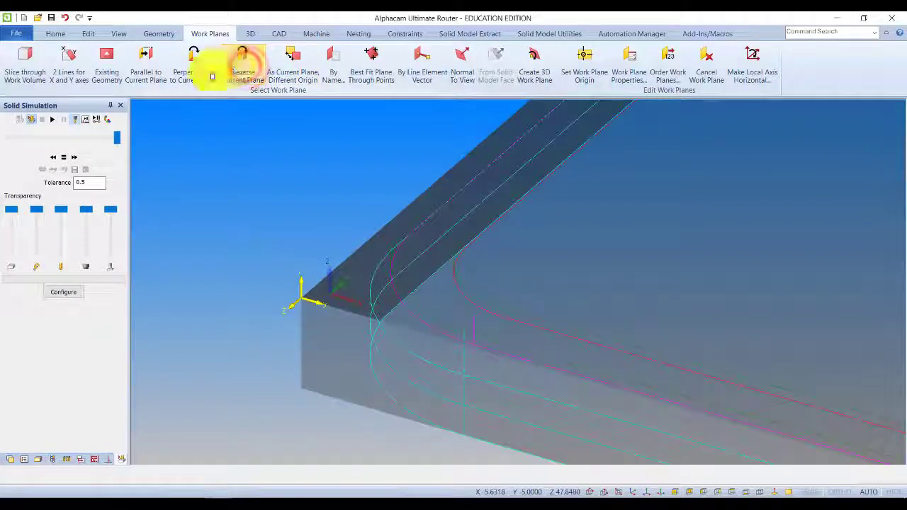
left_click(312, 34)
left_click(28, 50)
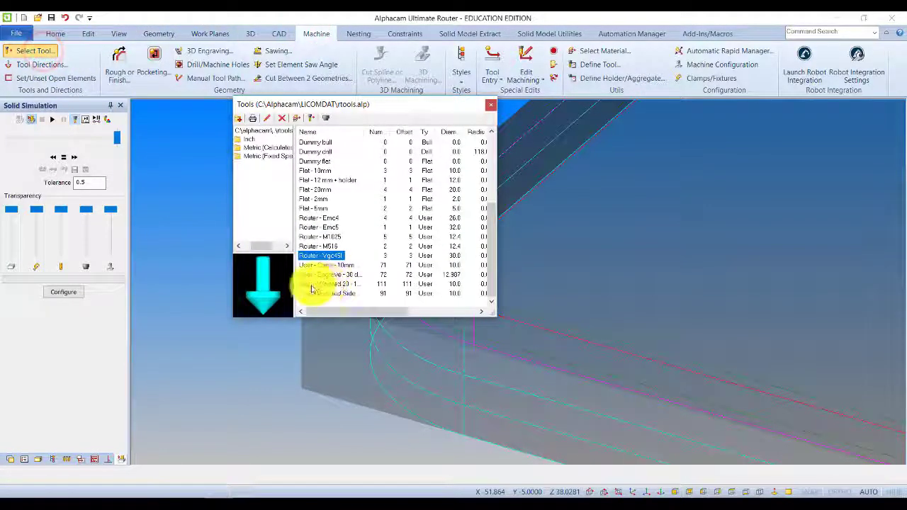
double_click(321, 274)
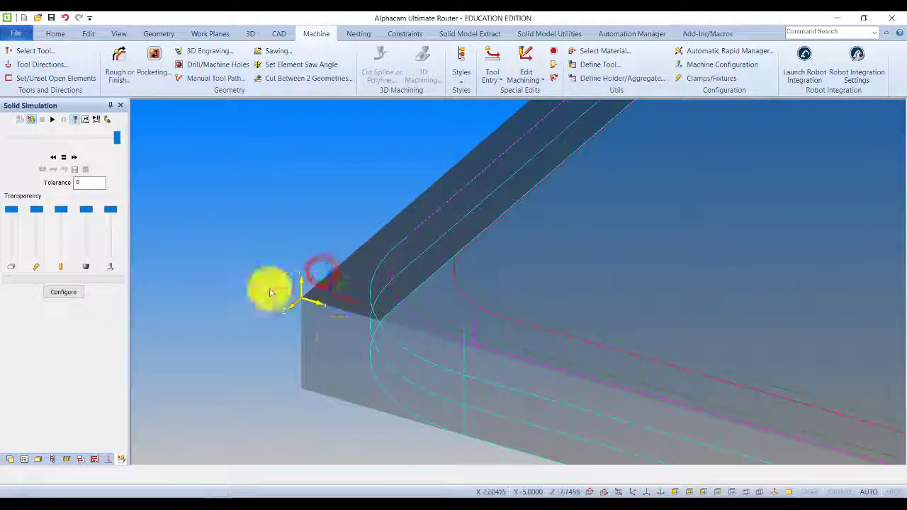
Step: Add the text "Dishwasher Safe" in left-justified Tahoma, 10 mm high, on the block's long front side near the work plane origin
left_click(159, 35)
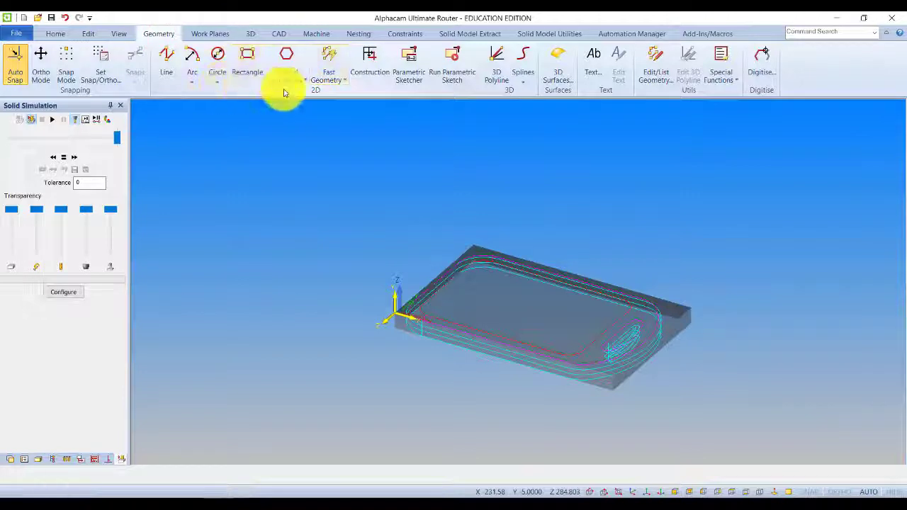
left_click(593, 58)
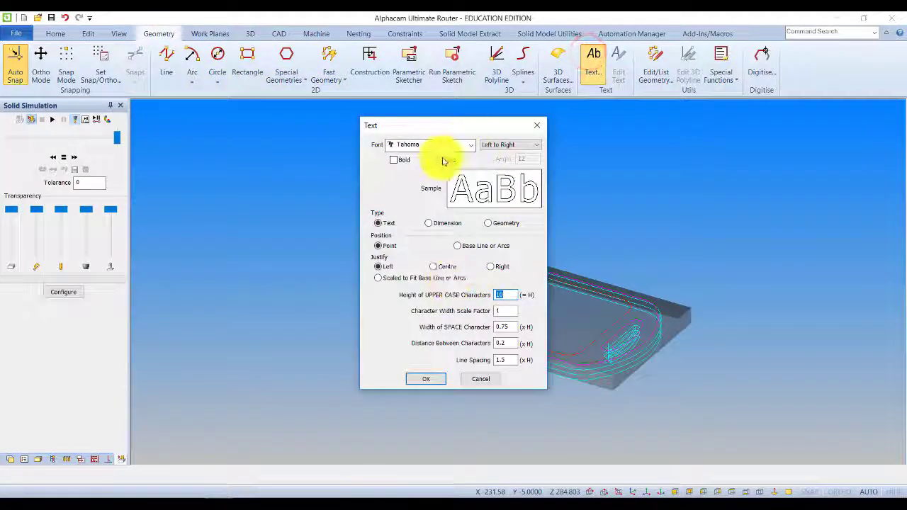
left_click(433, 379)
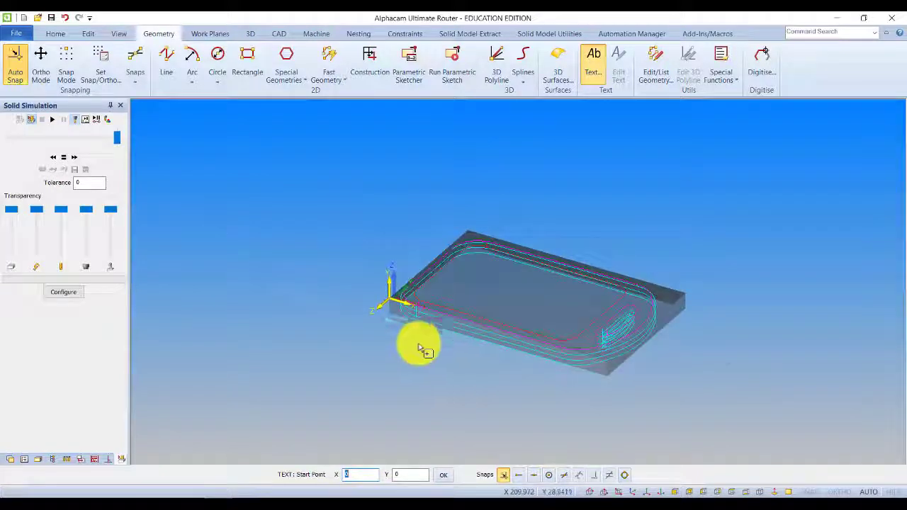
scroll(425, 319, "up", 5)
scroll(310, 228, "up", 2)
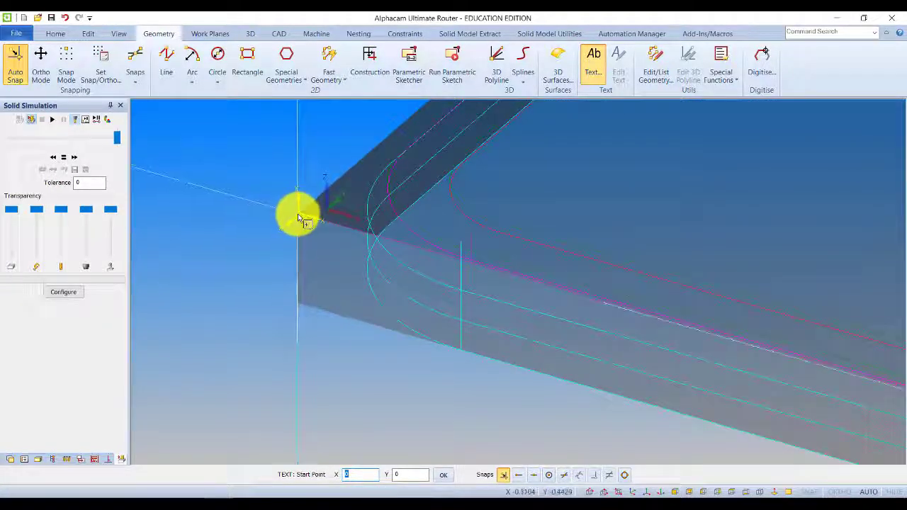
scroll(548, 317, "down", 2)
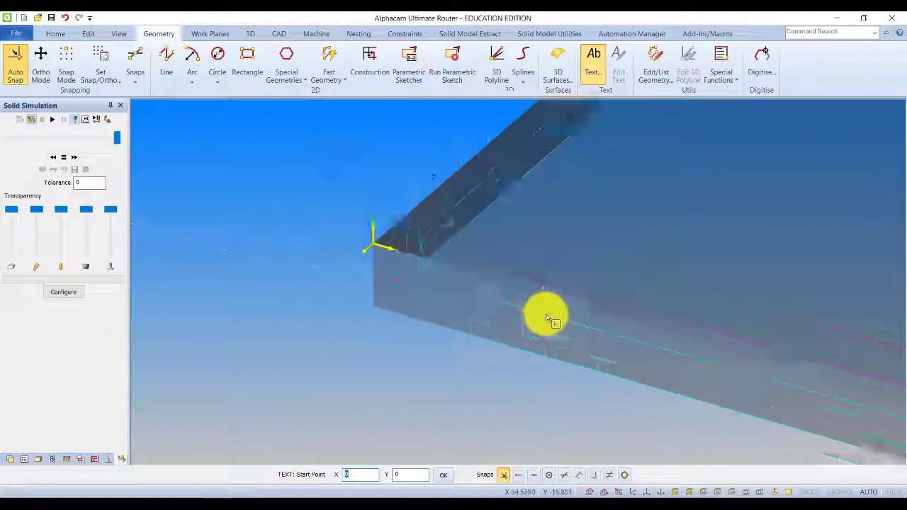
left_click(533, 331)
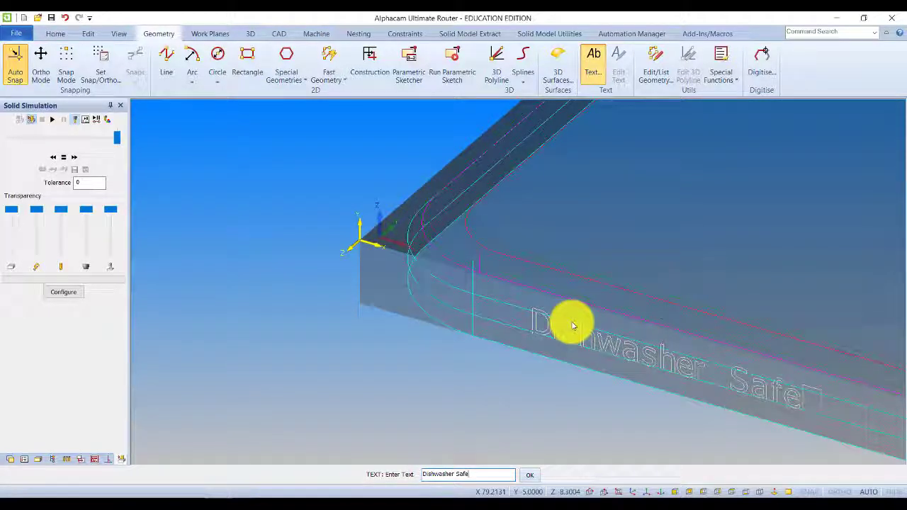
type("Dishwasher Safe")
left_click(530, 475)
scroll(636, 257, "down", 2)
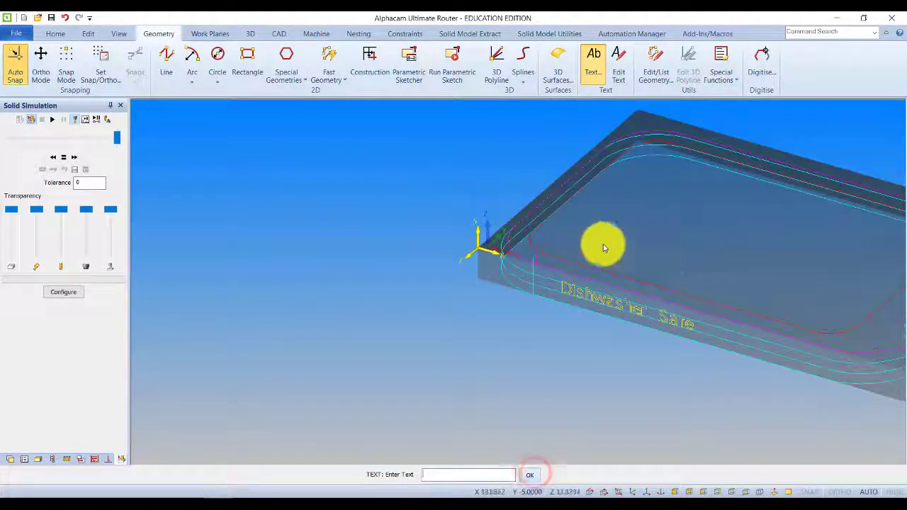
key("Right")
Step: Change the "Dishwasher Safe" lettering on the front side from text to geometry
scroll(562, 323, "up", 3)
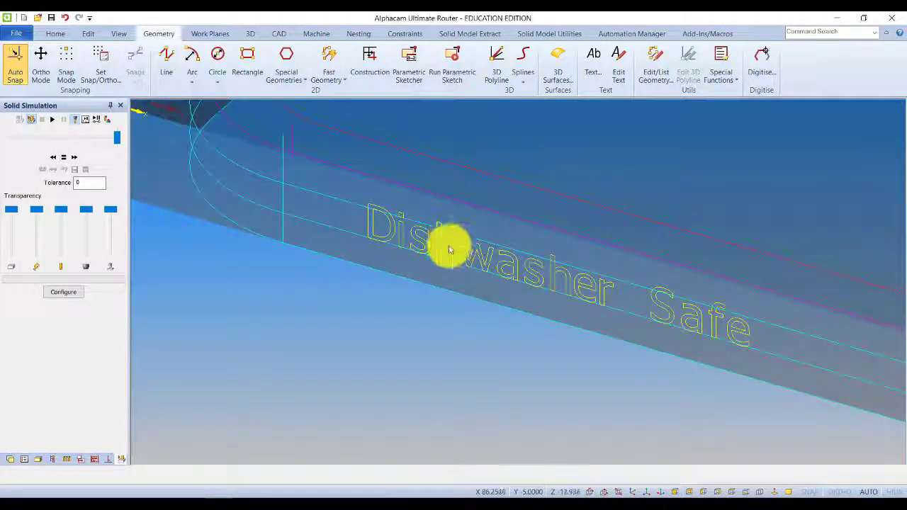
left_click(89, 34)
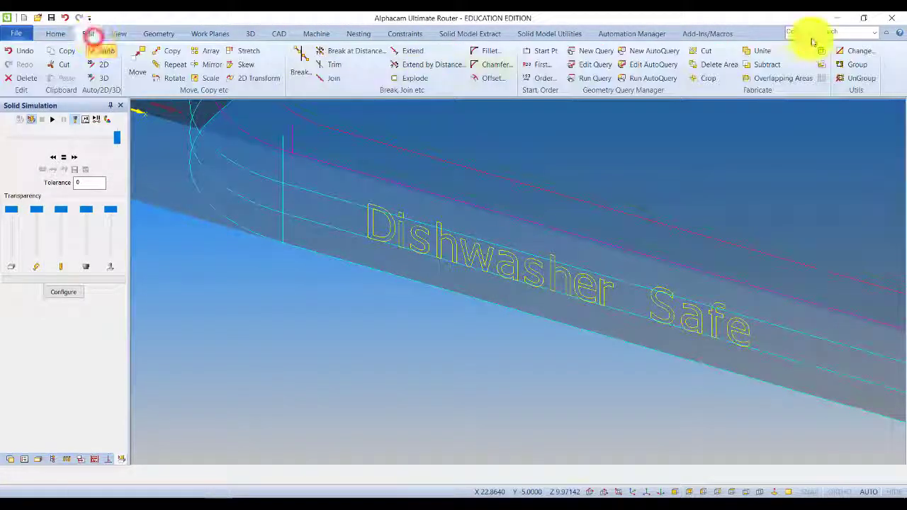
left_click(862, 51)
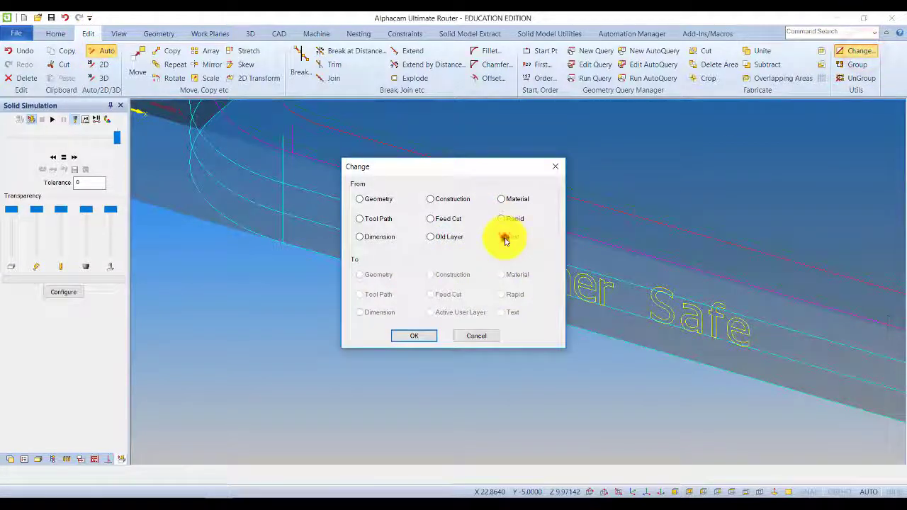
left_click(375, 275)
left_click(414, 340)
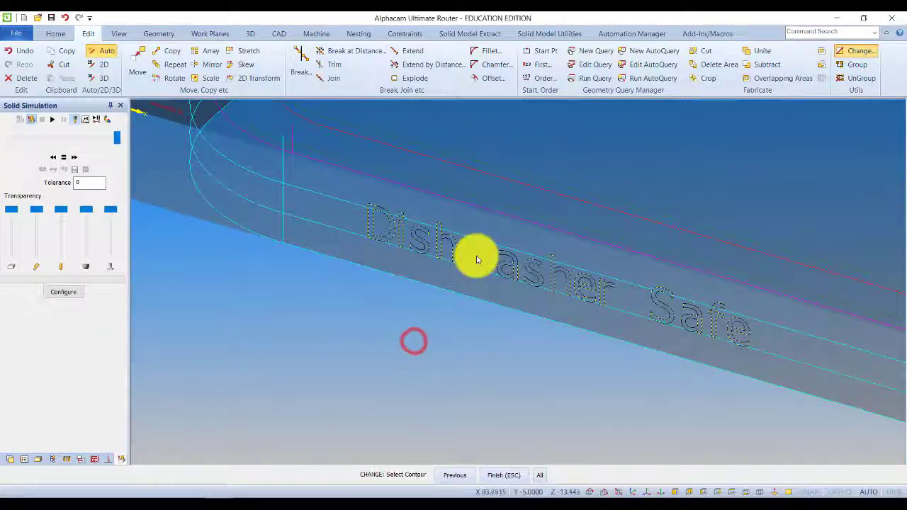
left_click(476, 257)
left_click(508, 475)
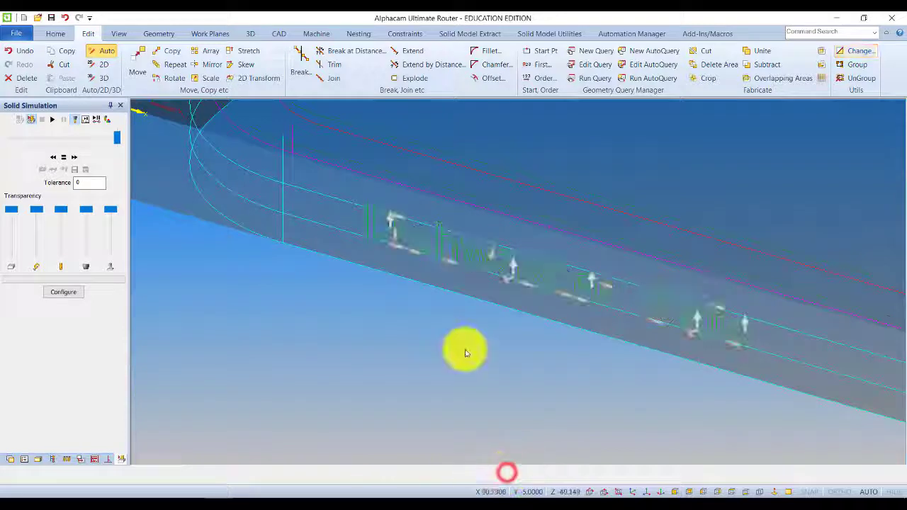
Step: Try to machine the "Dishwasher Safe" lettering with a vertical Rough/Finish pass on window-selected geometries, and undo it
scroll(452, 253, "down", 3)
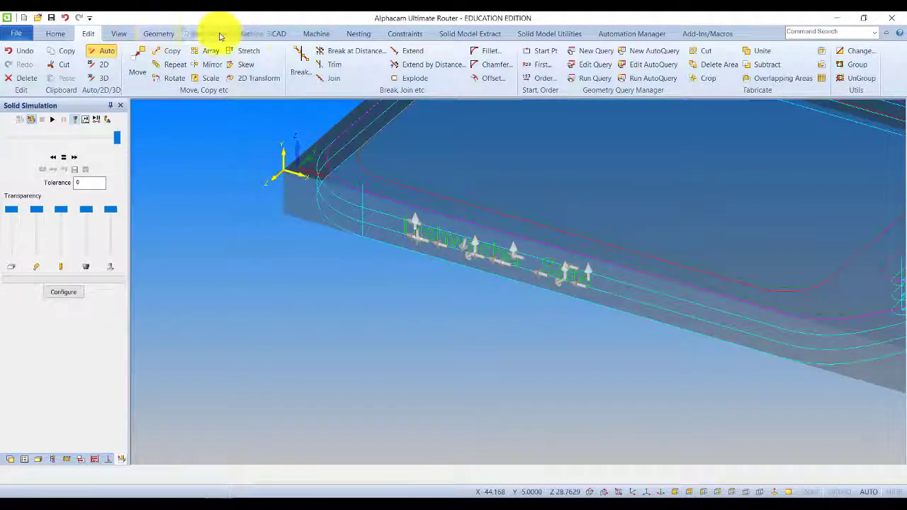
left_click(313, 33)
left_click(118, 70)
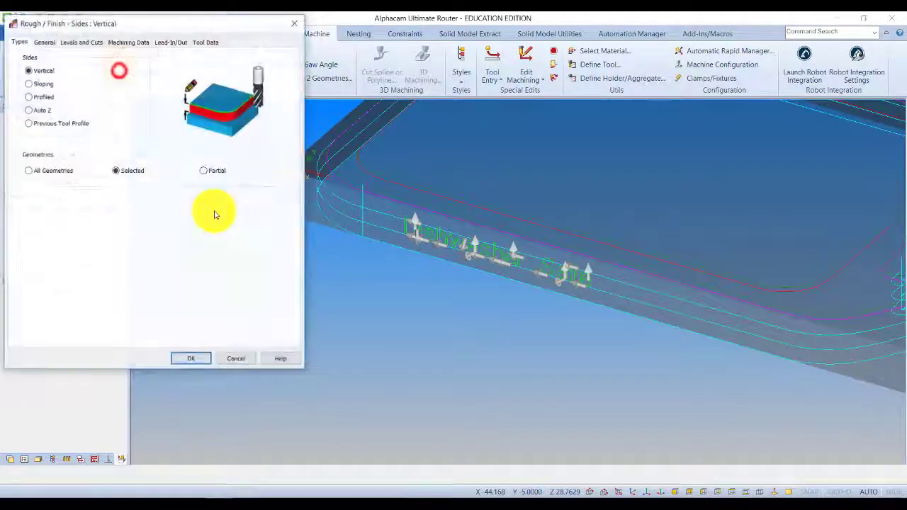
left_click(80, 43)
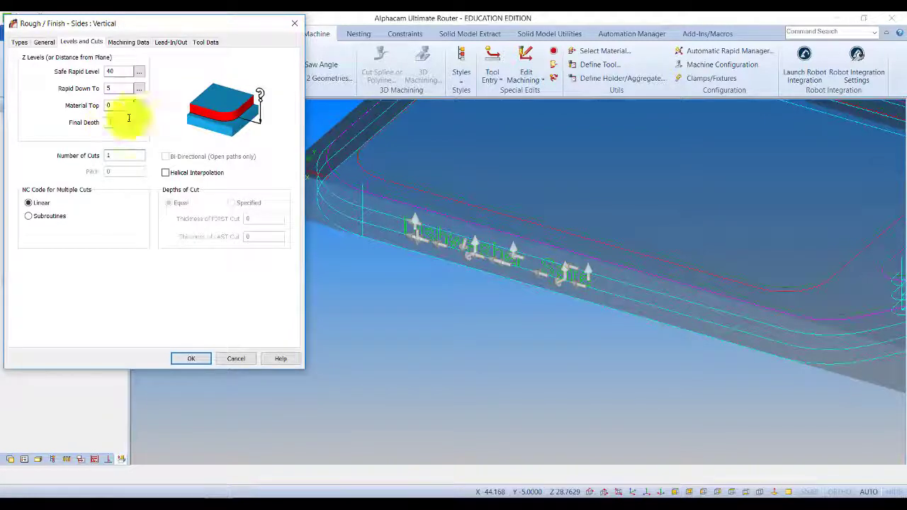
left_click(200, 359)
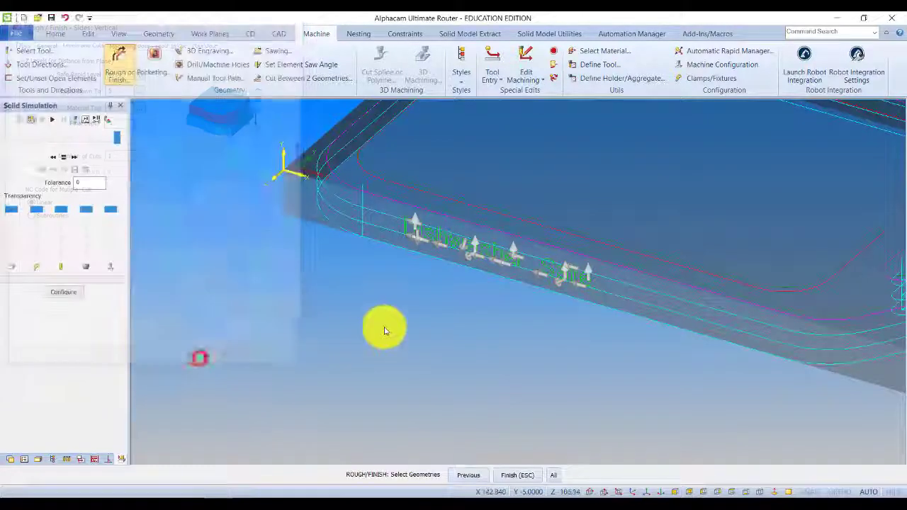
left_click(590, 296)
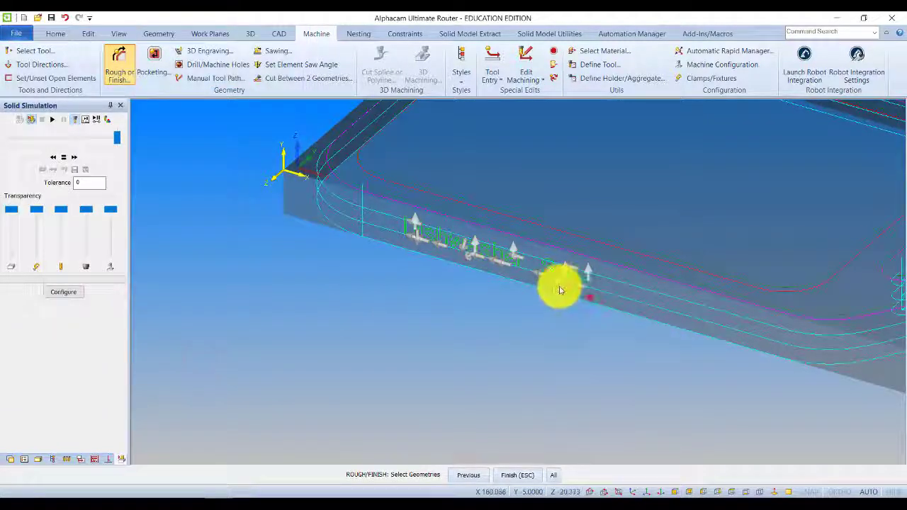
left_click(390, 208)
scroll(588, 285, "down", 3)
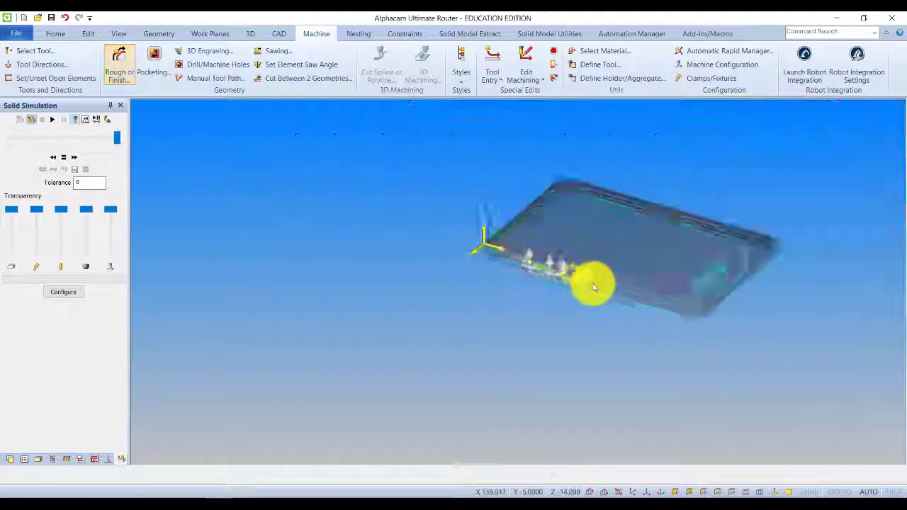
key("Escape")
scroll(591, 284, "up", 6)
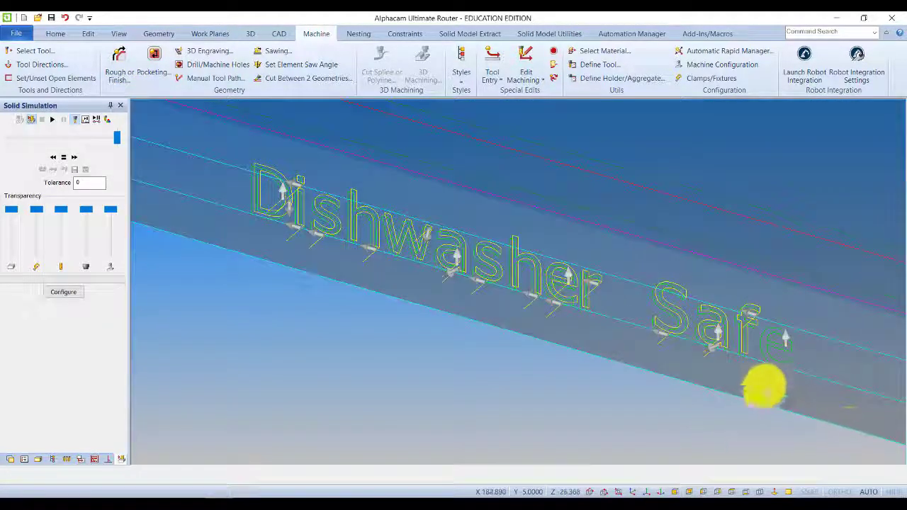
left_click(750, 351)
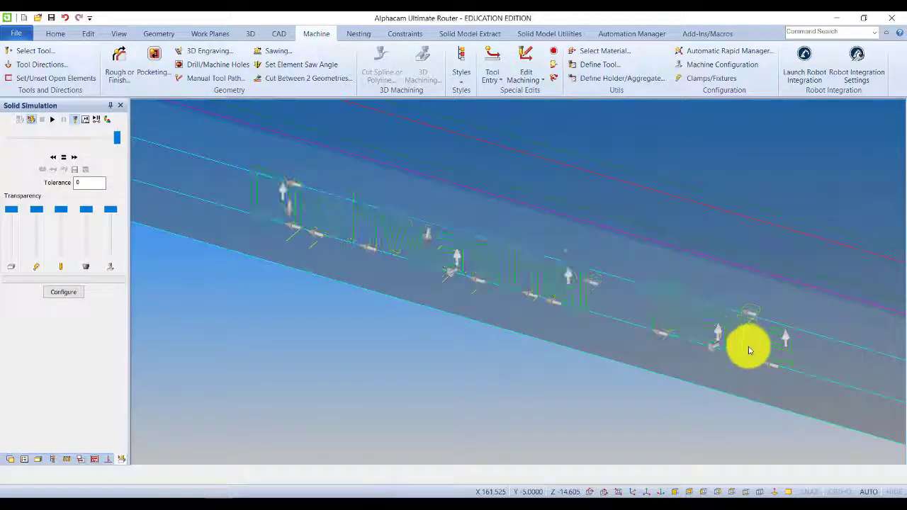
Step: Apply a vertical Rough/Finish pass to all letters of "Dishwasher Safe", window-selecting the whole text
left_click(128, 65)
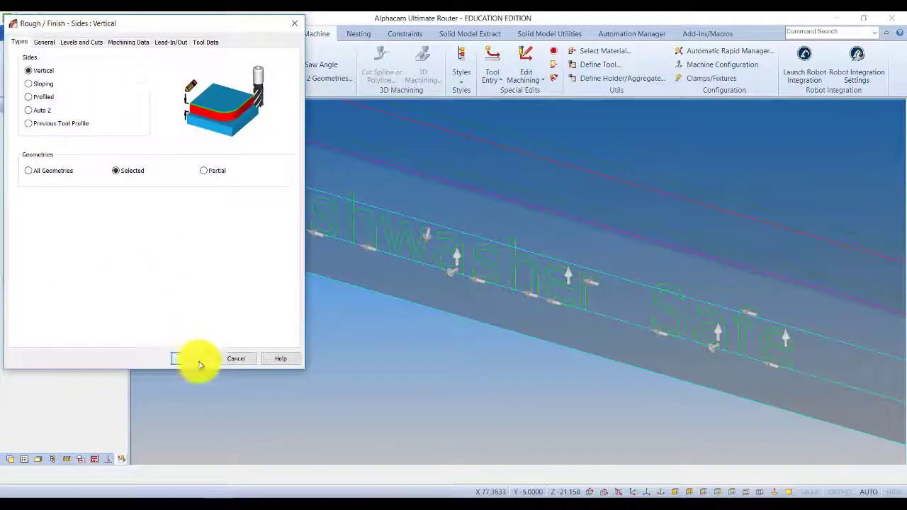
left_click(191, 360)
left_click(824, 406)
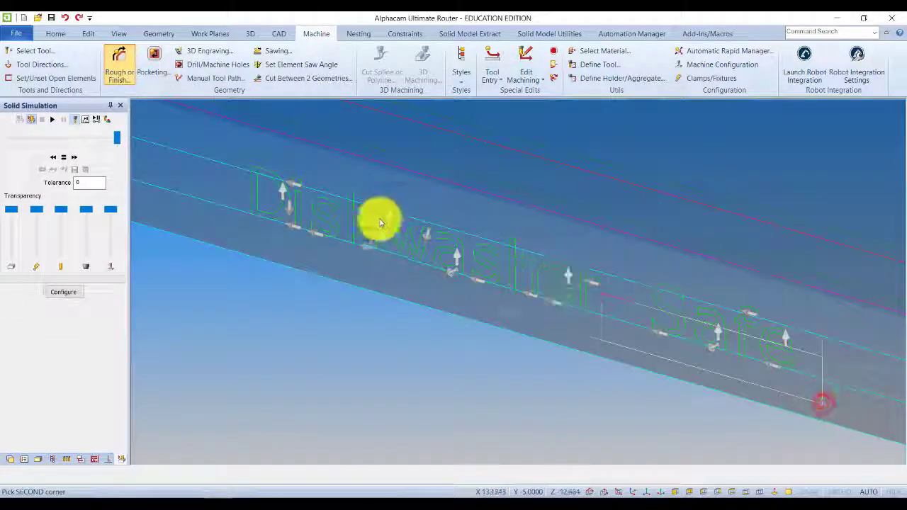
left_click(221, 139)
left_click(539, 475)
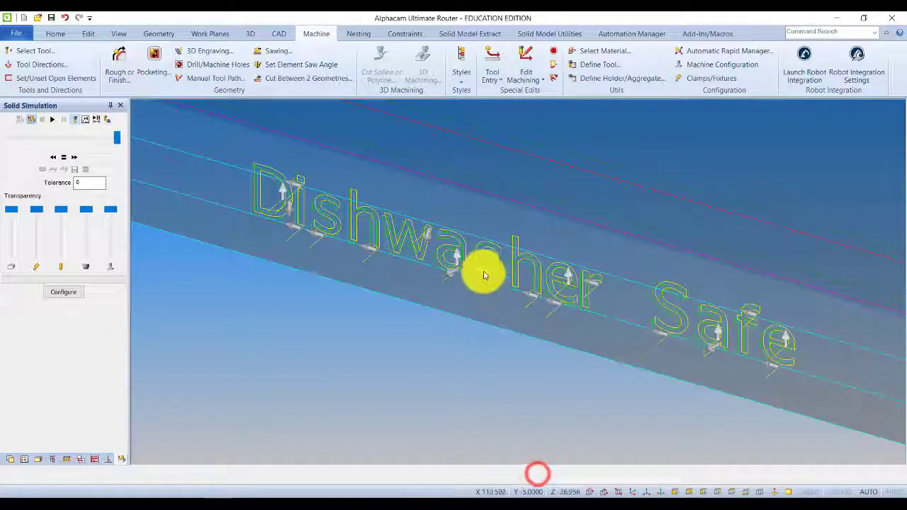
Step: Run the solid simulation of the board's machining, pausing it at the handle pocket and resuming it
scroll(479, 274, "down", 6)
scroll(523, 225, "up", 5)
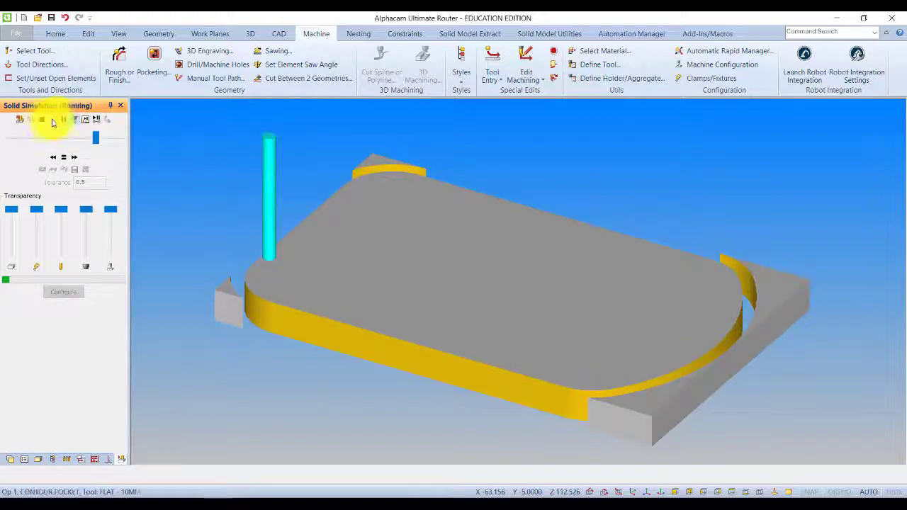
left_click(63, 120)
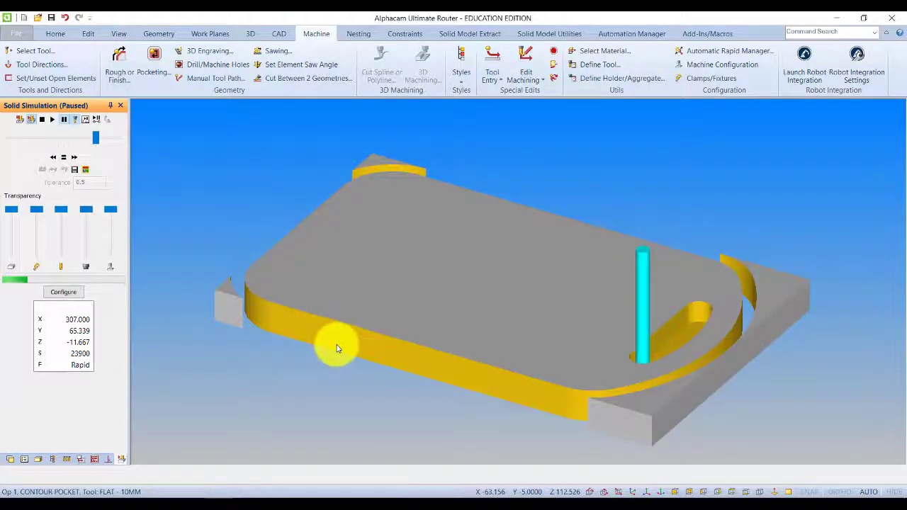
left_click(52, 119)
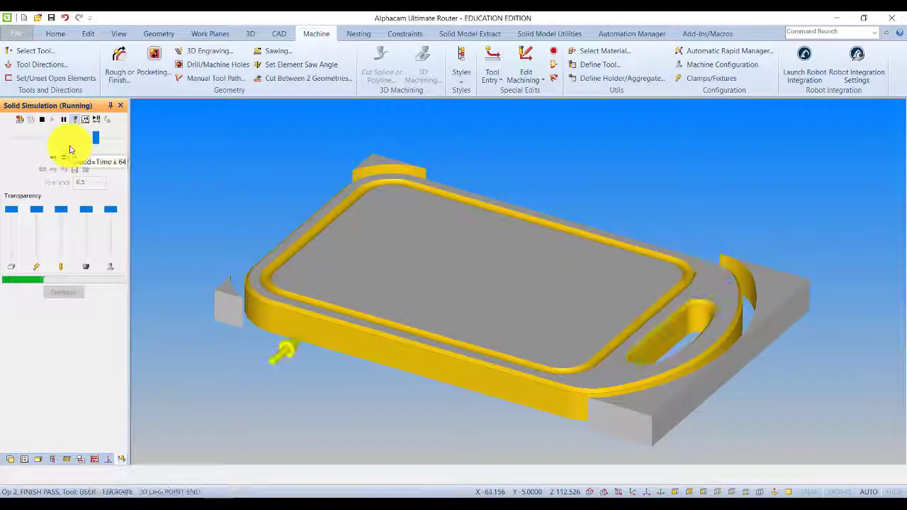
Step: Examine the engraving pass on the board's front side from close up in the simulation, then stop and exit the simulation
middle_click_drag(432, 296, 31, 221)
middle_click_drag(496, 330, 356, 269)
scroll(357, 269, "up", 5)
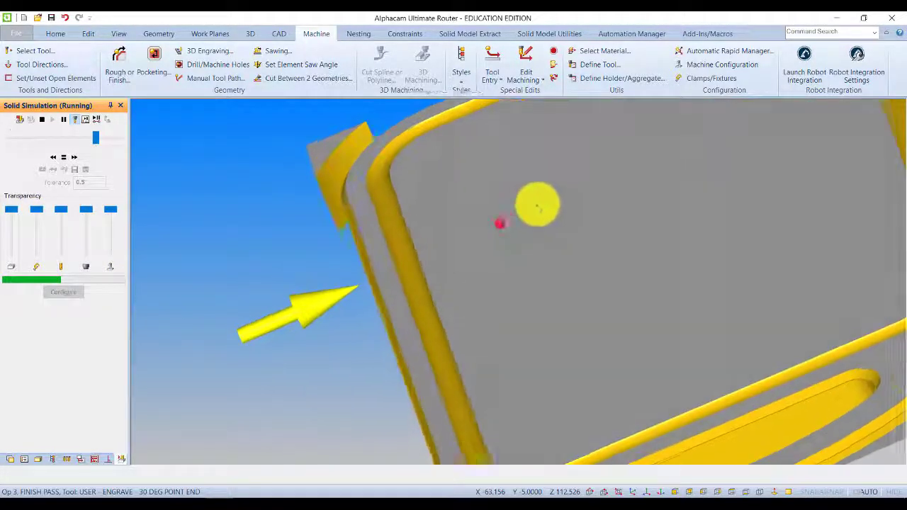
scroll(269, 215, "up", 2)
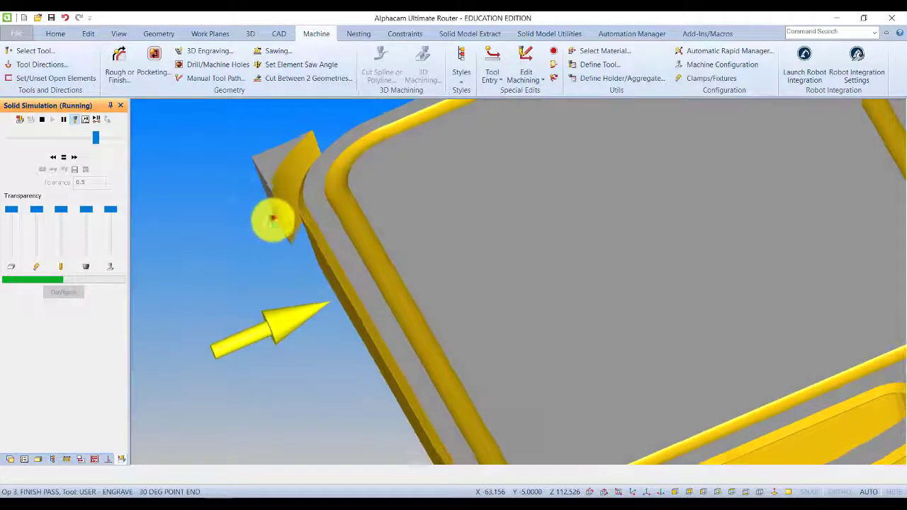
scroll(298, 265, "up", 4)
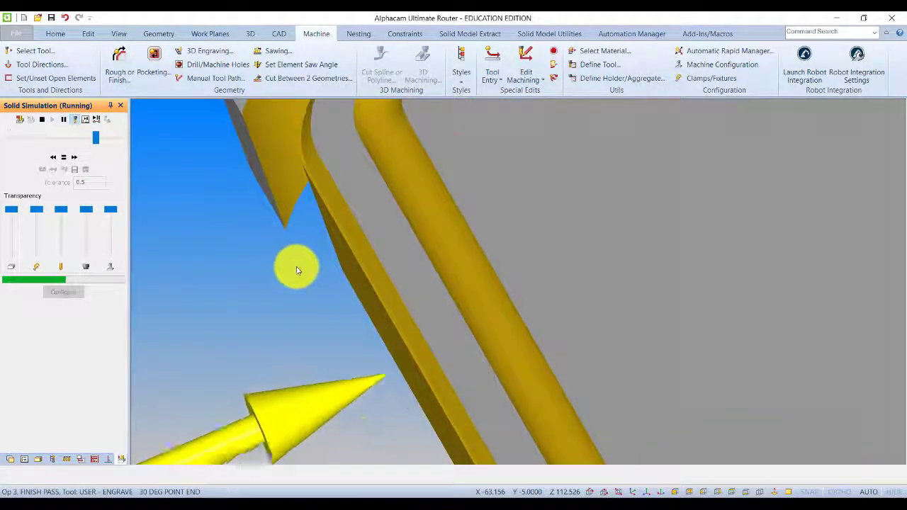
scroll(269, 162, "down", 6)
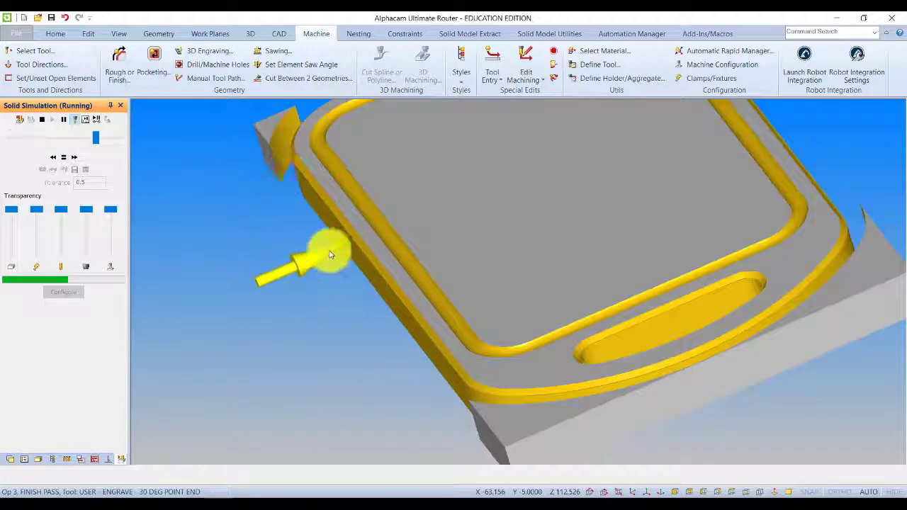
left_click(42, 121)
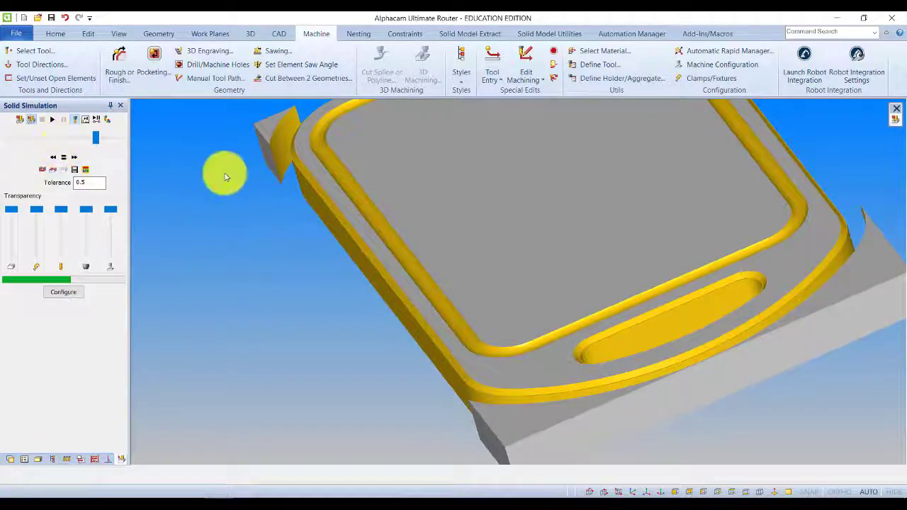
left_click(22, 120)
Step: Edit the final depth of the "Dishwasher Safe" engraving pass and recalculate its toolpaths
left_click_drag(419, 304, 351, 317)
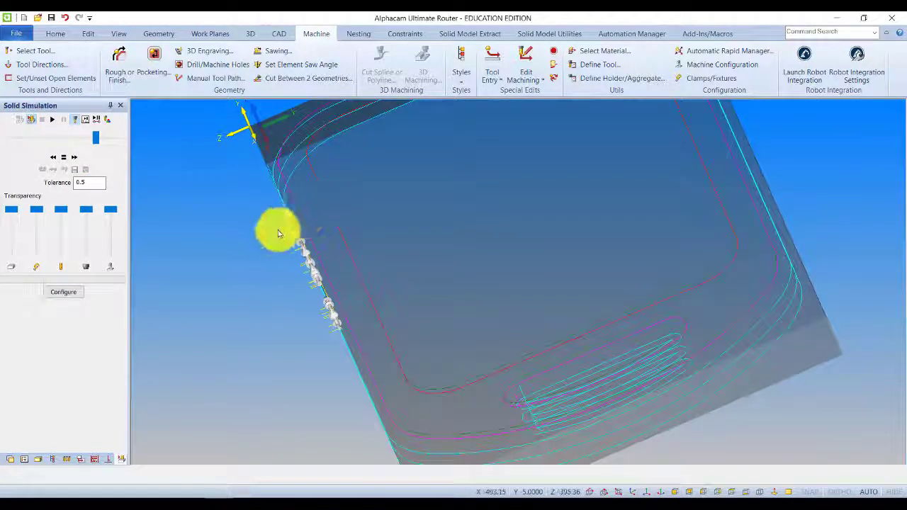
left_click(26, 465)
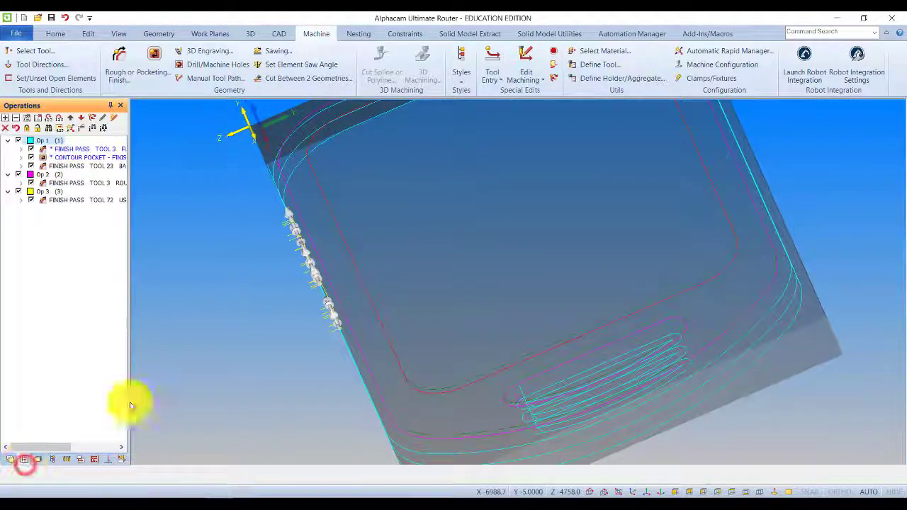
right_click(82, 201)
left_click_drag(83, 200, 107, 212)
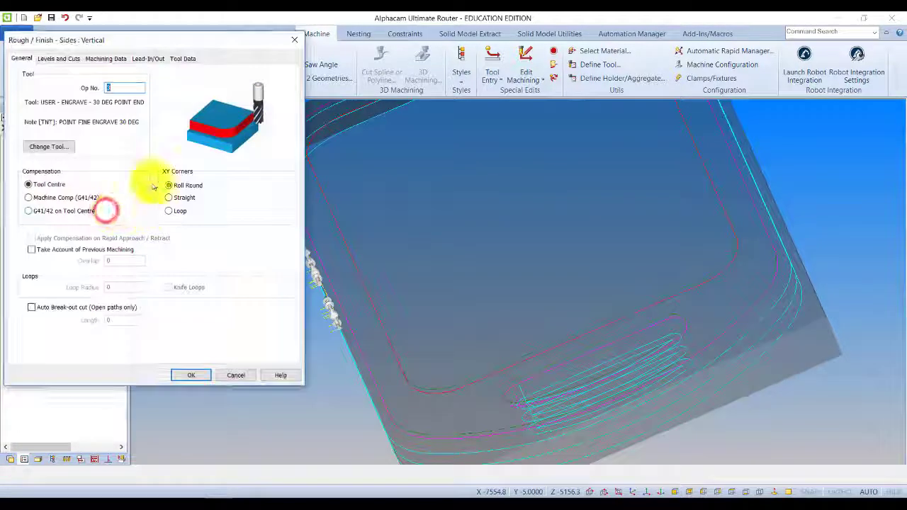
left_click(59, 58)
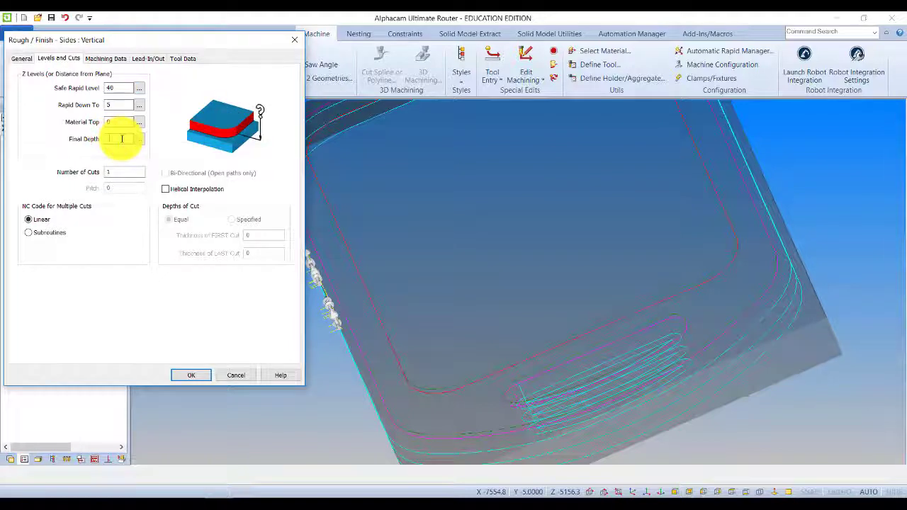
left_click(189, 375)
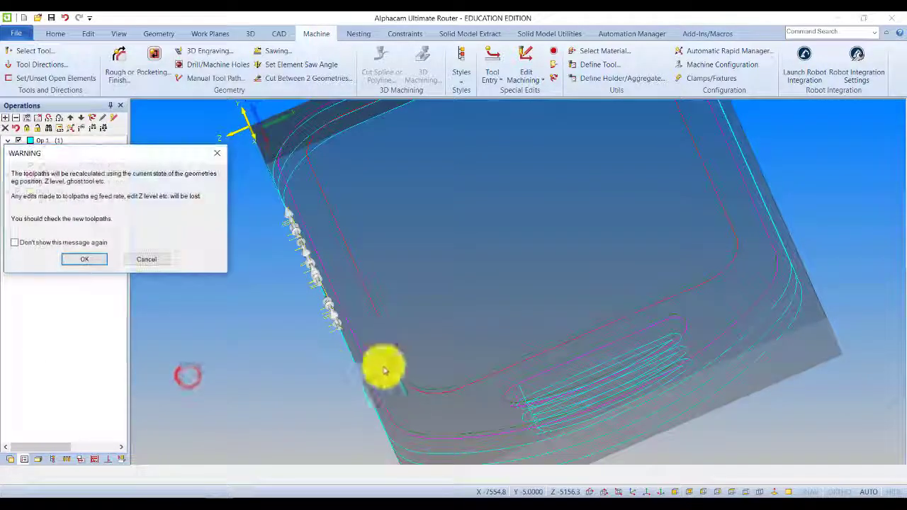
left_click(85, 260)
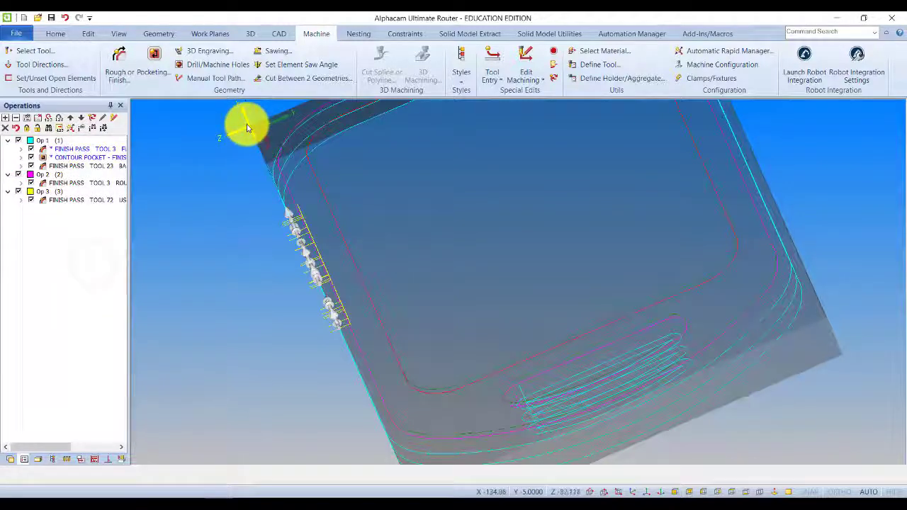
Step: Rerun the solid simulation, examine the lettering cut on the board's front side at increased speed, and exit the simulation
middle_click_drag(385, 375, 71, 192)
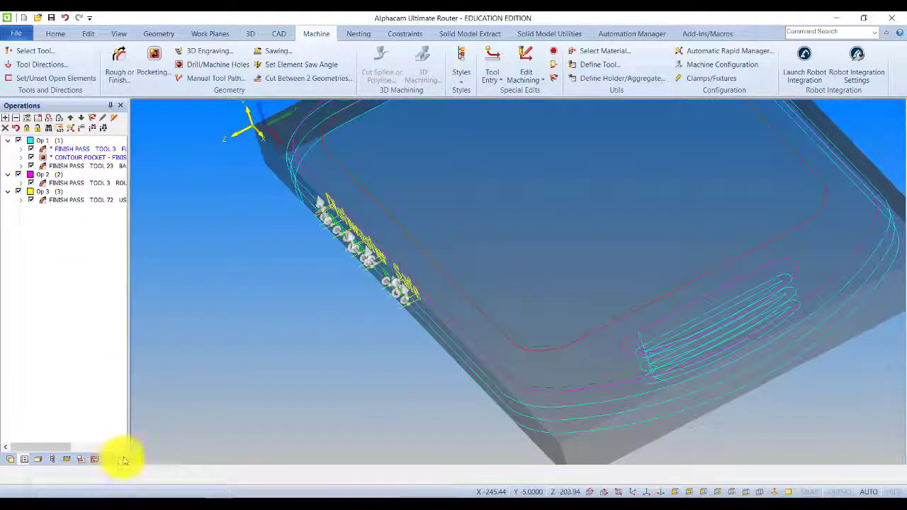
left_click(121, 459)
left_click(52, 119)
scroll(324, 330, "down", 2)
middle_click_drag(322, 331, 348, 237)
scroll(328, 316, "down", 3)
middle_click_drag(328, 316, 378, 257)
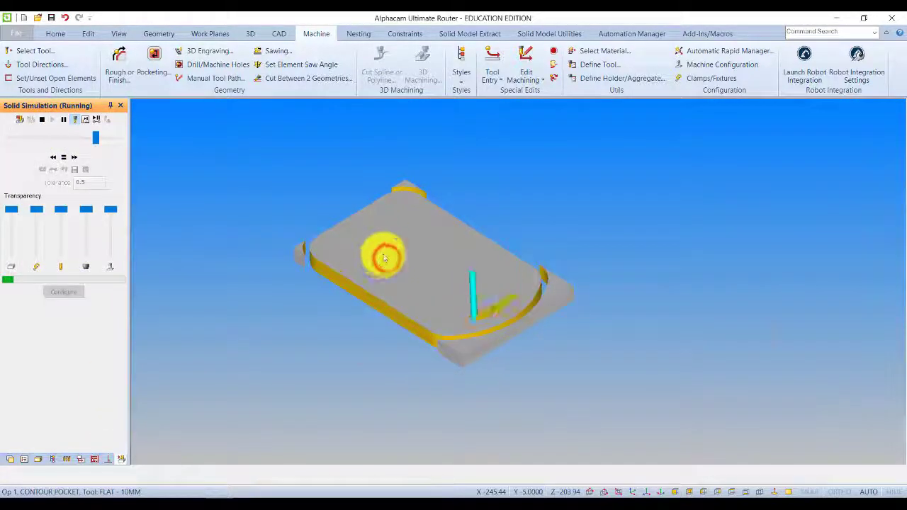
scroll(379, 255, "up", 2)
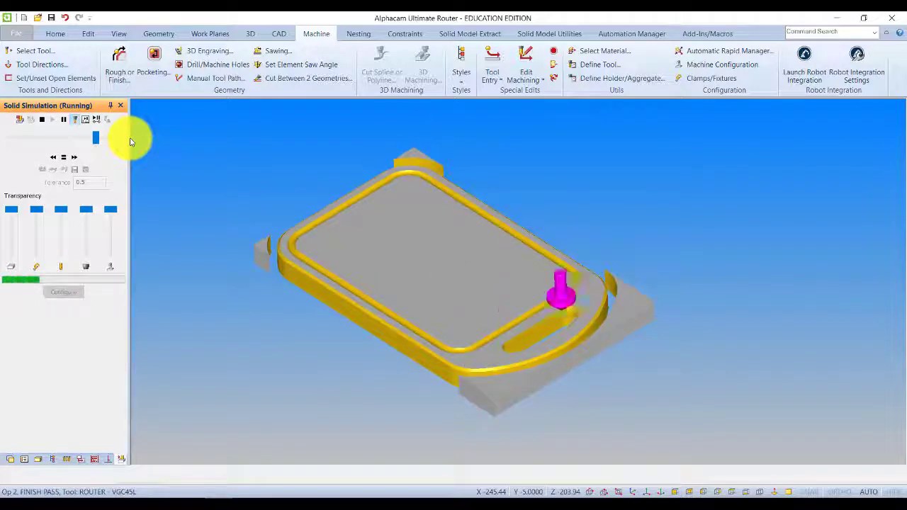
scroll(307, 300, "up", 5)
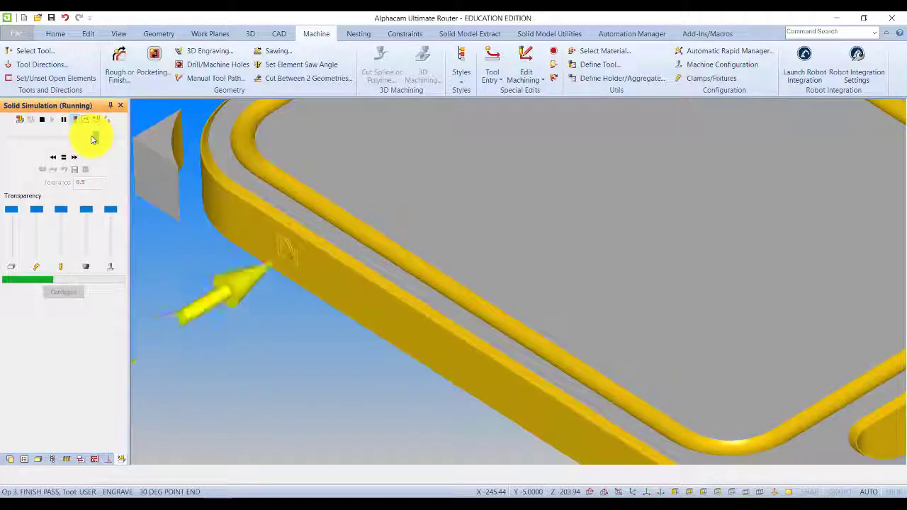
left_click_drag(93, 136, 118, 138)
scroll(300, 226, "down", 5)
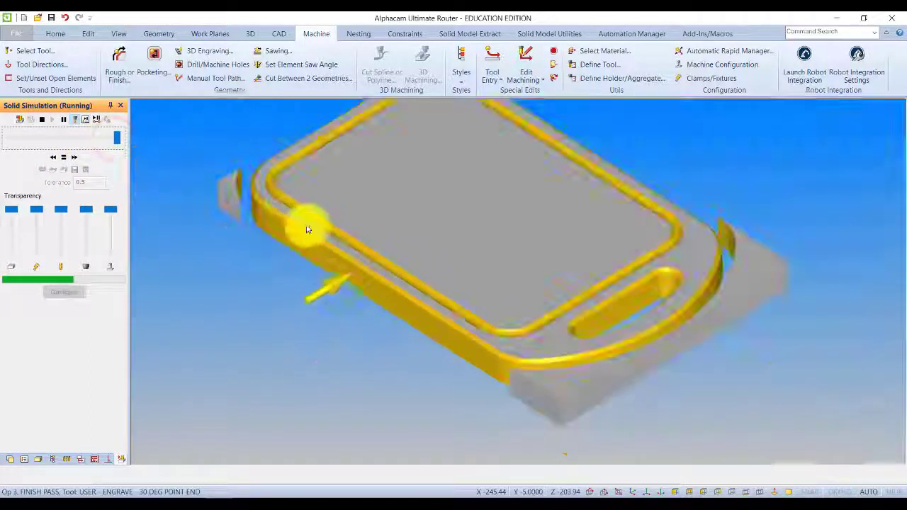
left_click(21, 119)
mouse_move(385, 308)
left_mouse_down()
mouse_move(435, 244)
mouse_move(382, 305)
left_mouse_up()
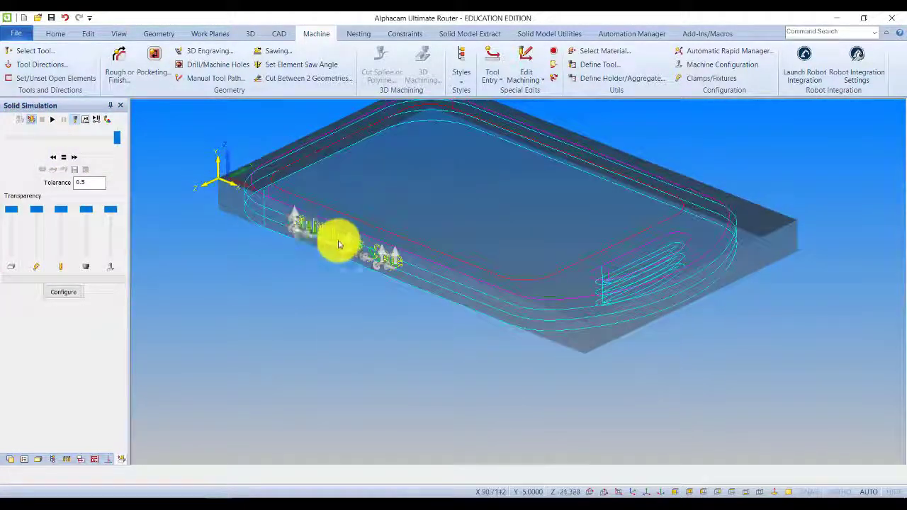
Step: Cancel the active work plane on the board's front side
scroll(338, 245, "down", 3)
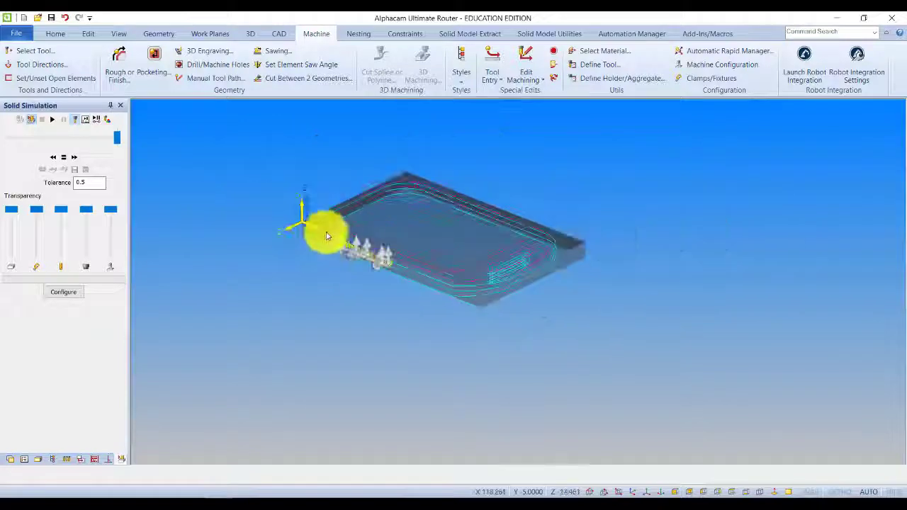
scroll(334, 239, "up", 4)
scroll(311, 229, "up", 3)
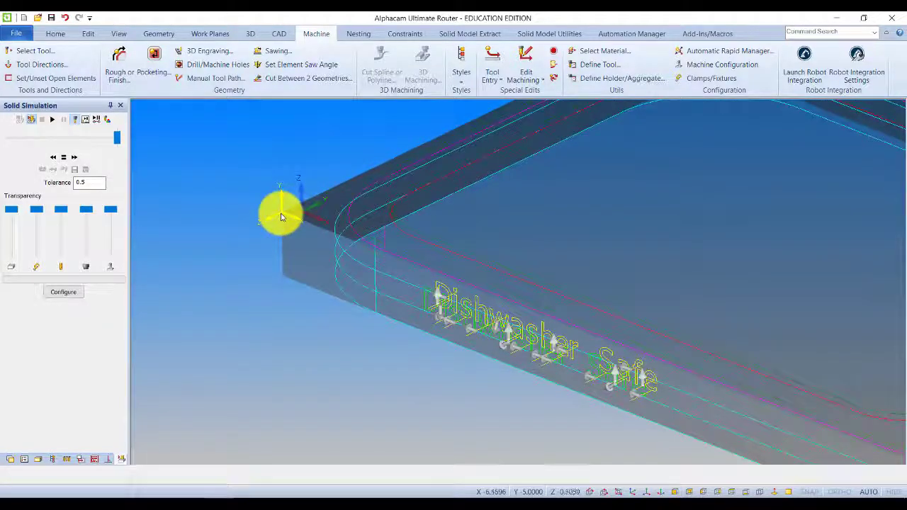
scroll(281, 216, "down", 4)
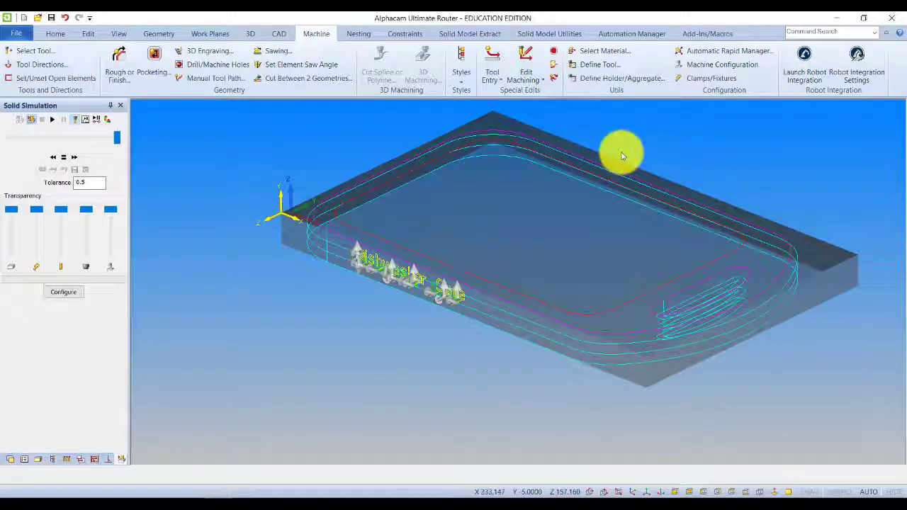
left_click(210, 33)
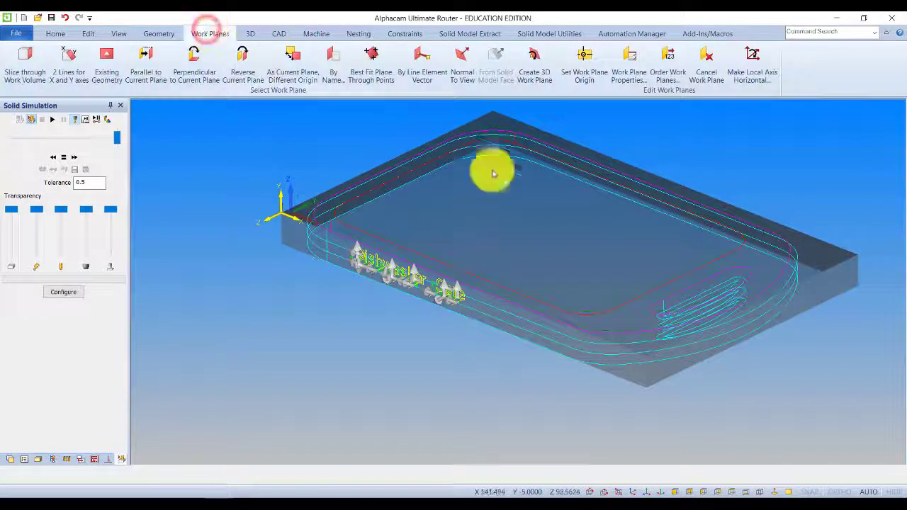
left_click(701, 68)
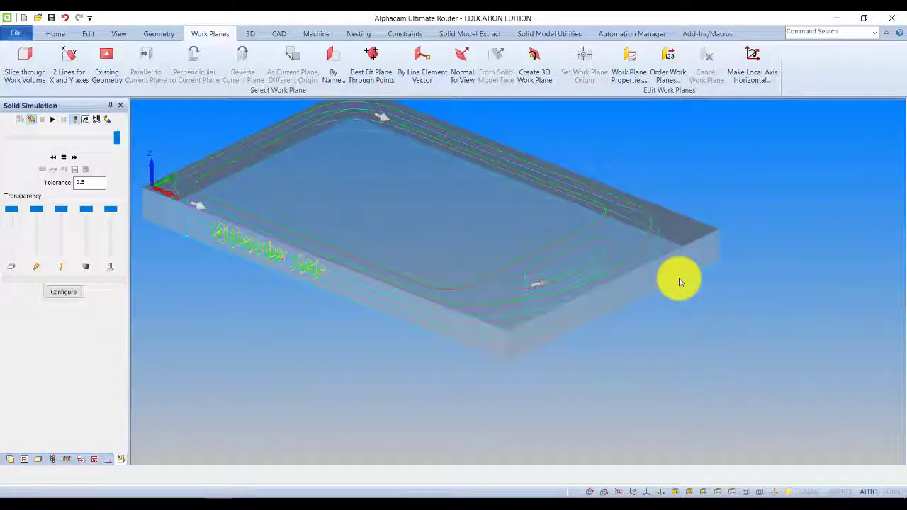
Step: Create a work plane on the board's handle-end side by slicing through the work volume, and cancel it
left_click(17, 65)
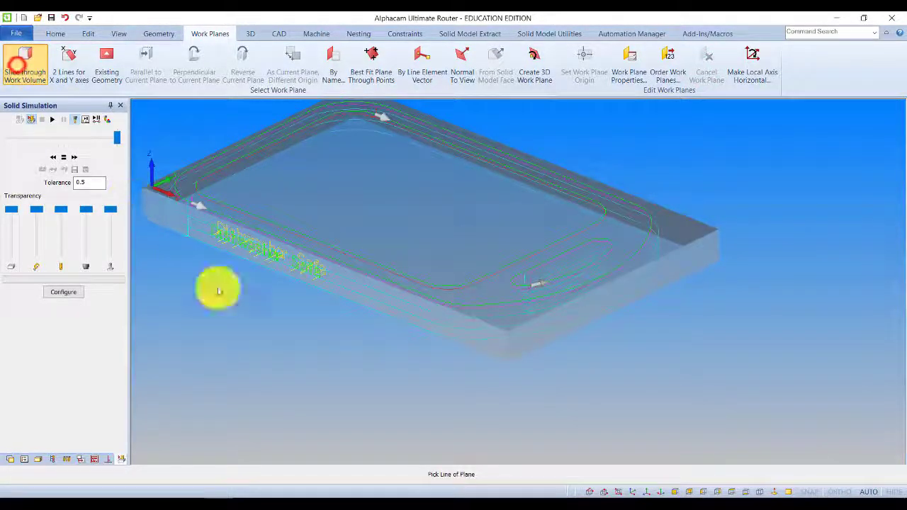
left_click(538, 351)
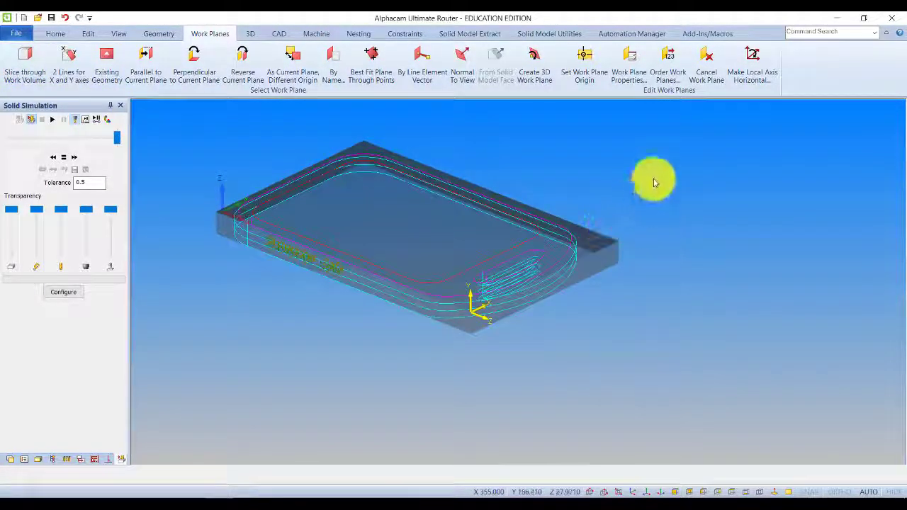
left_click(708, 73)
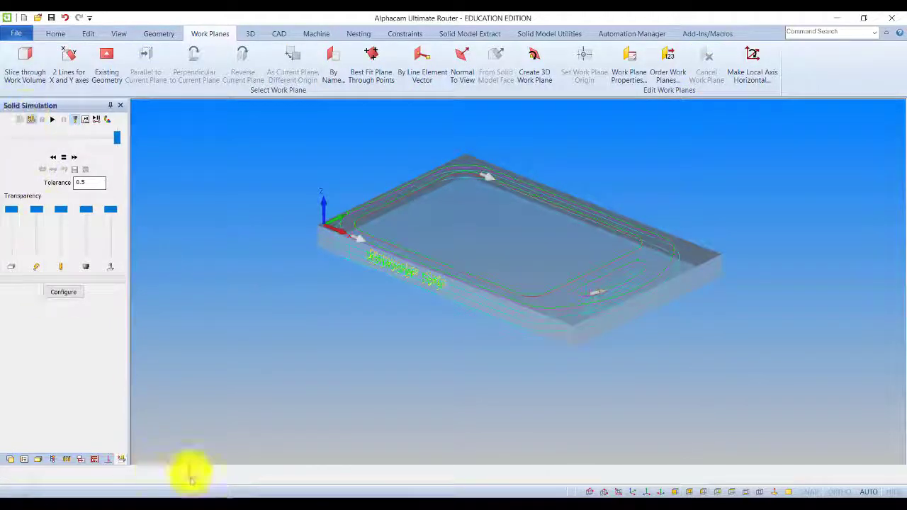
Step: Switch to the exam document in Word, read and highlight part v of Question 1, and return to Alphacam
left_click(283, 497)
scroll(362, 411, "down", 5)
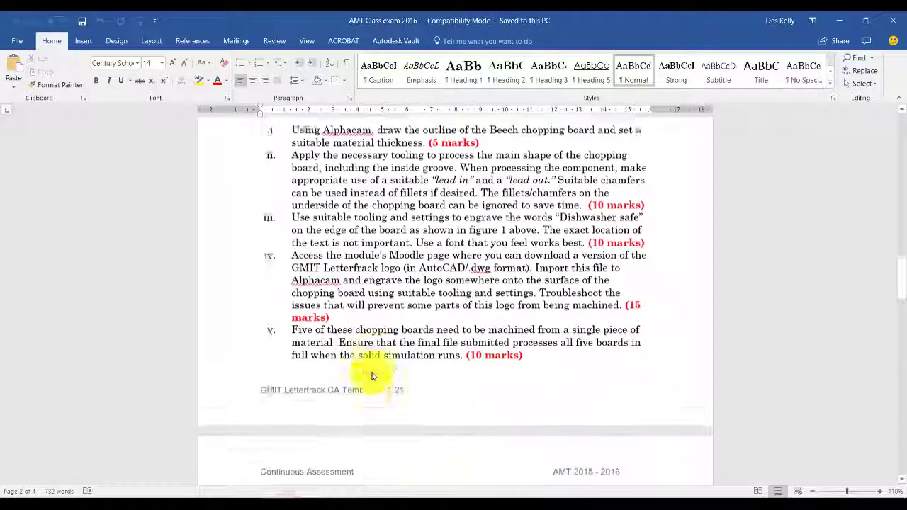
left_click(289, 282)
left_click_drag(349, 296, 577, 318)
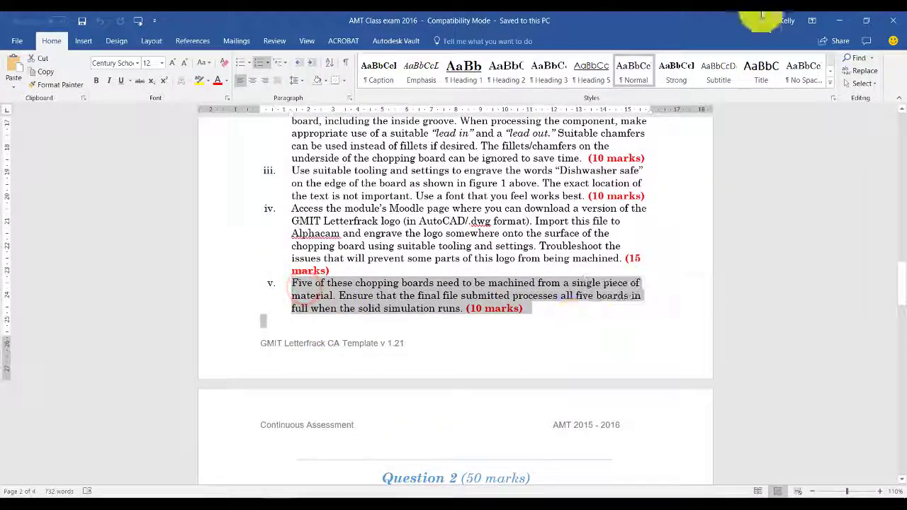
left_click(841, 21)
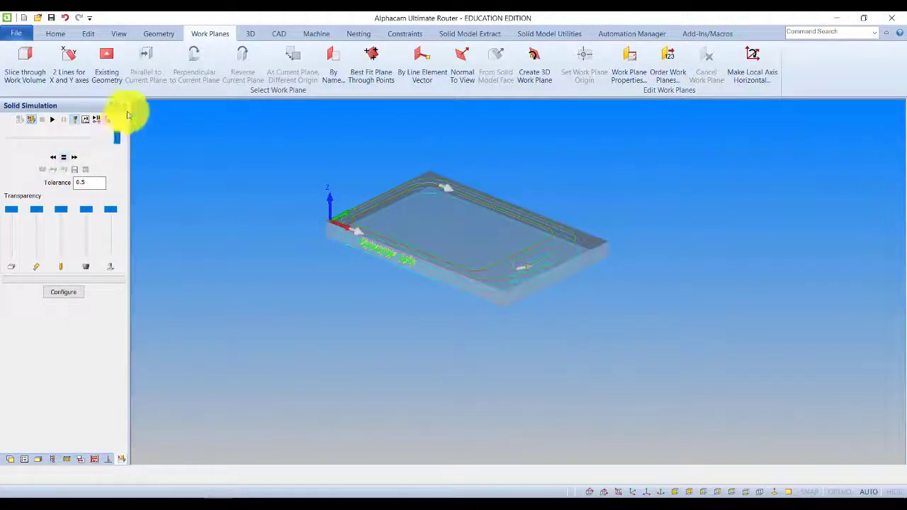
Step: Delete the material block surrounding the chopping board
left_click(26, 461)
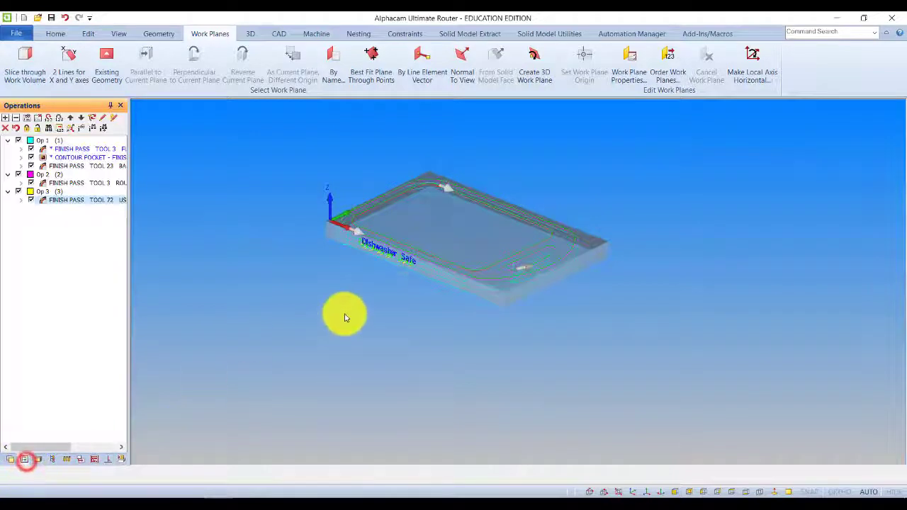
left_click(85, 36)
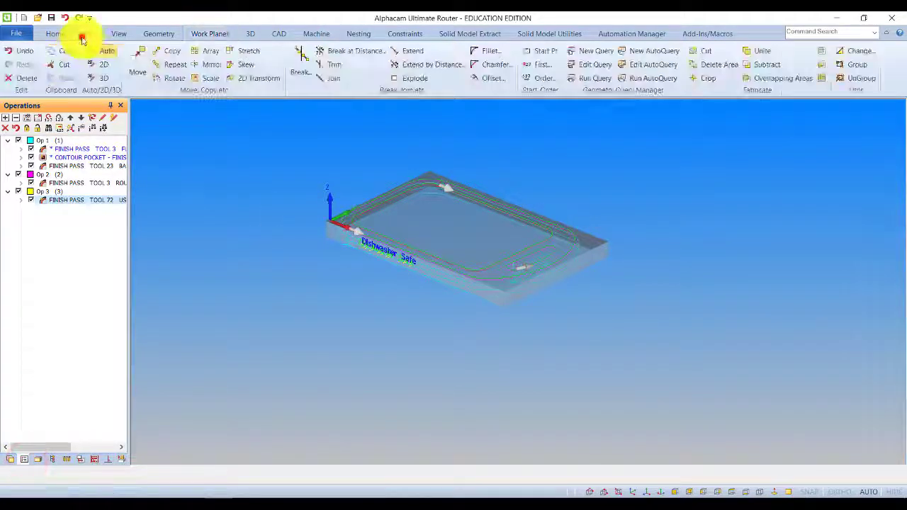
left_click(32, 78)
left_click(330, 242)
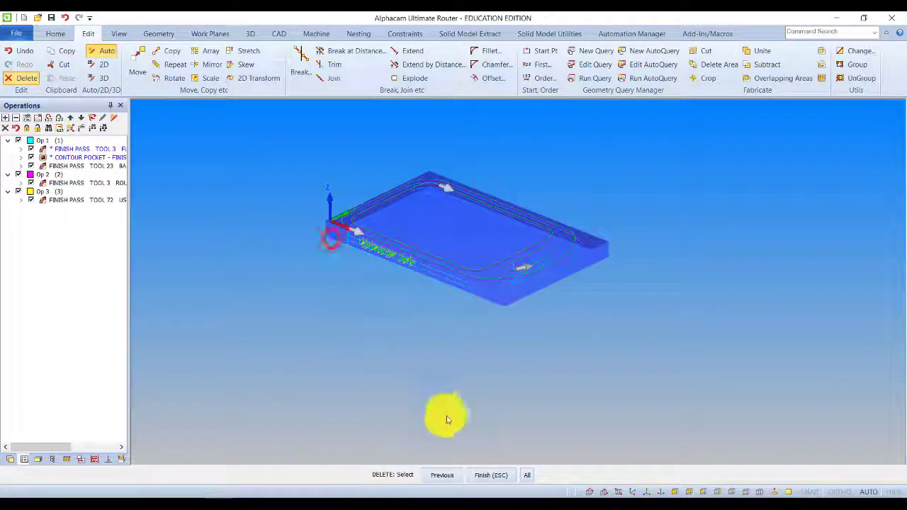
left_click(489, 474)
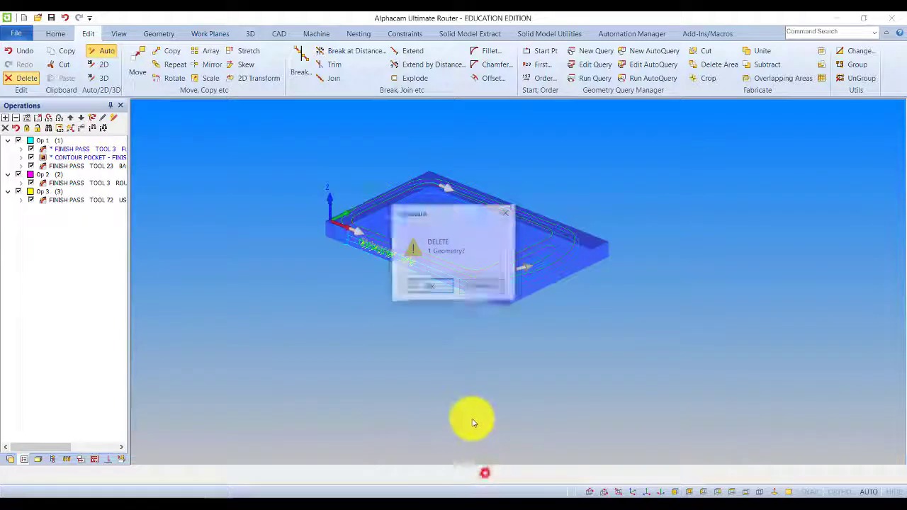
left_click(428, 290)
Step: Try to array the board's geometry and tool paths as a linear copy with tool sorting, 5 in X with 350 displacement
left_click(119, 33)
left_click(113, 65)
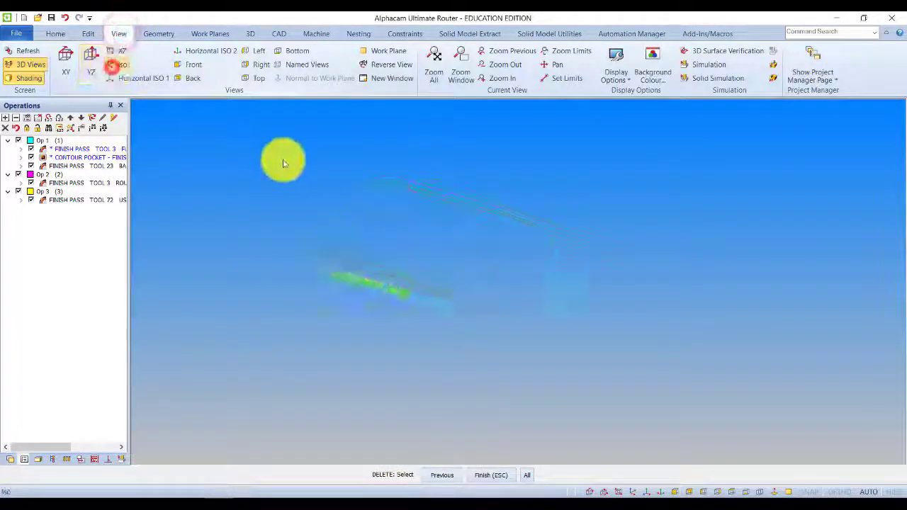
left_click(66, 56)
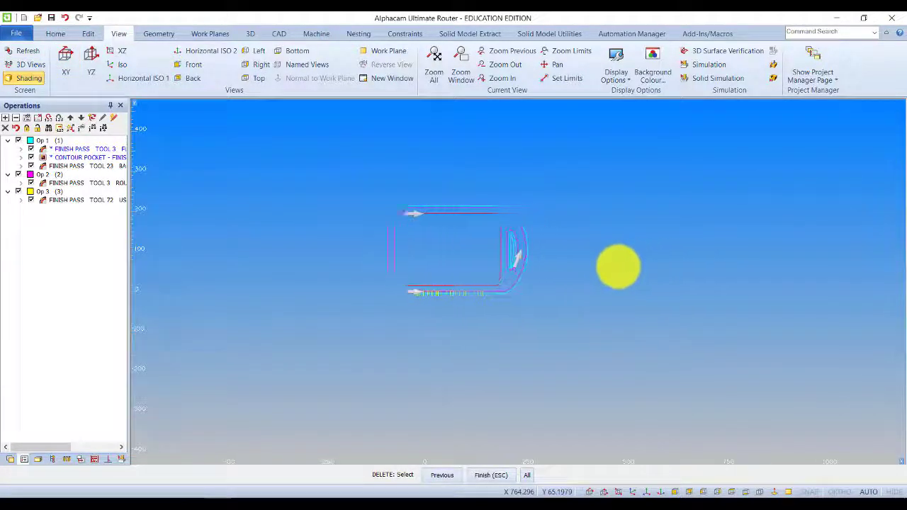
left_click(93, 37)
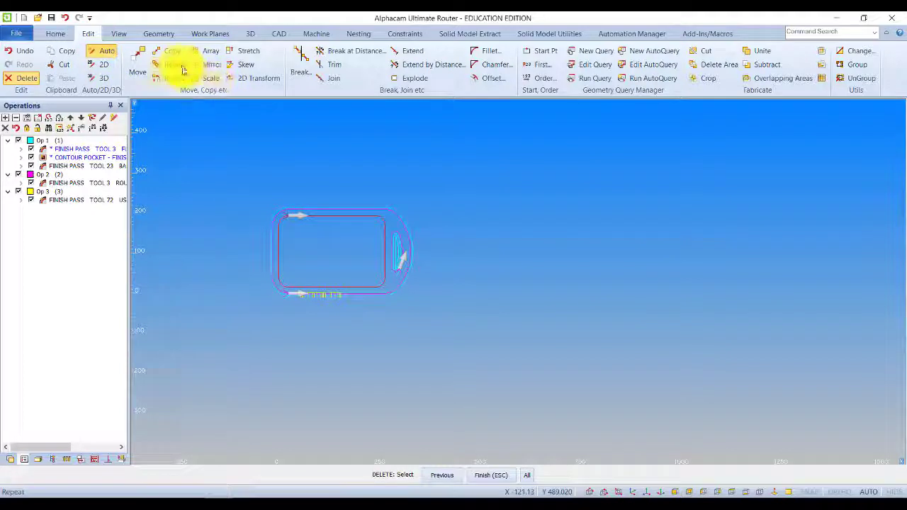
left_click(494, 339)
left_click(259, 182)
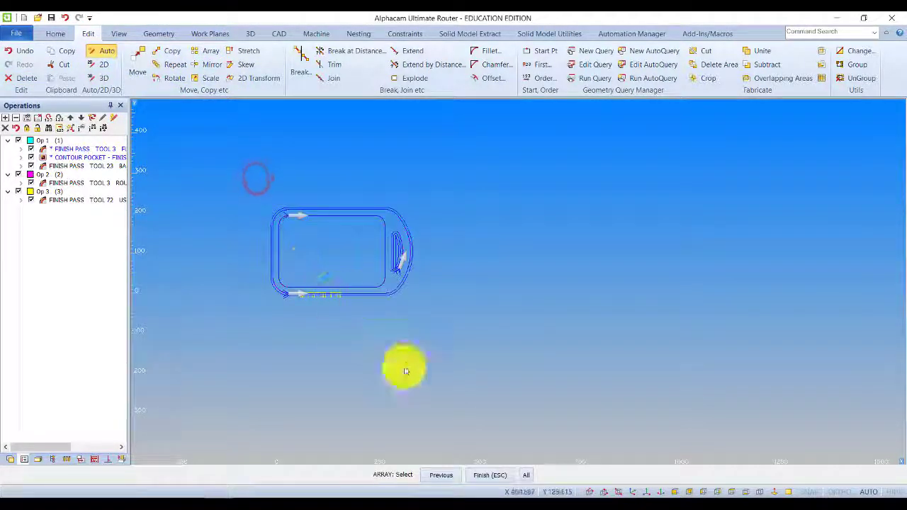
left_click(492, 474)
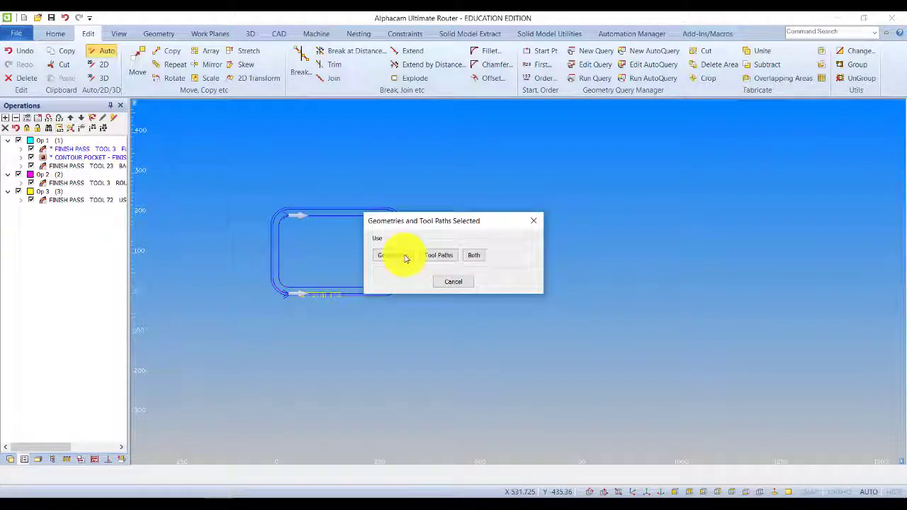
left_click(471, 257)
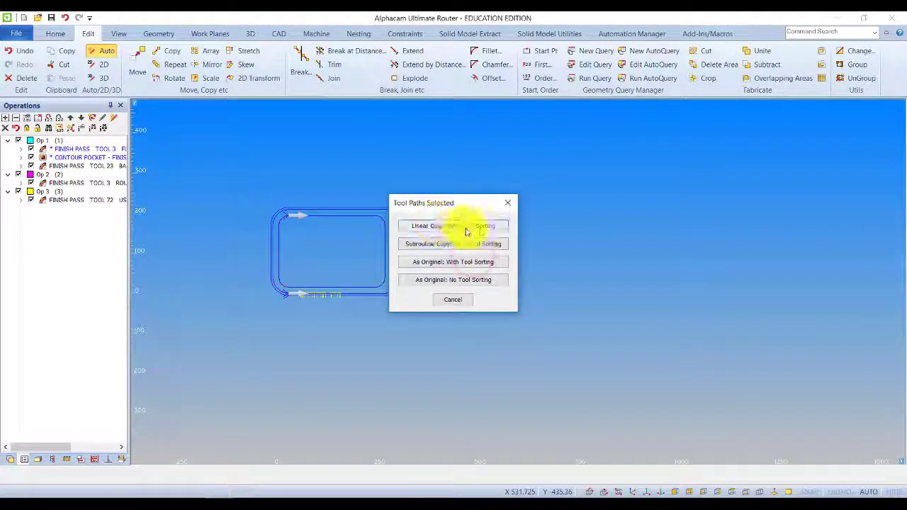
left_click(468, 227)
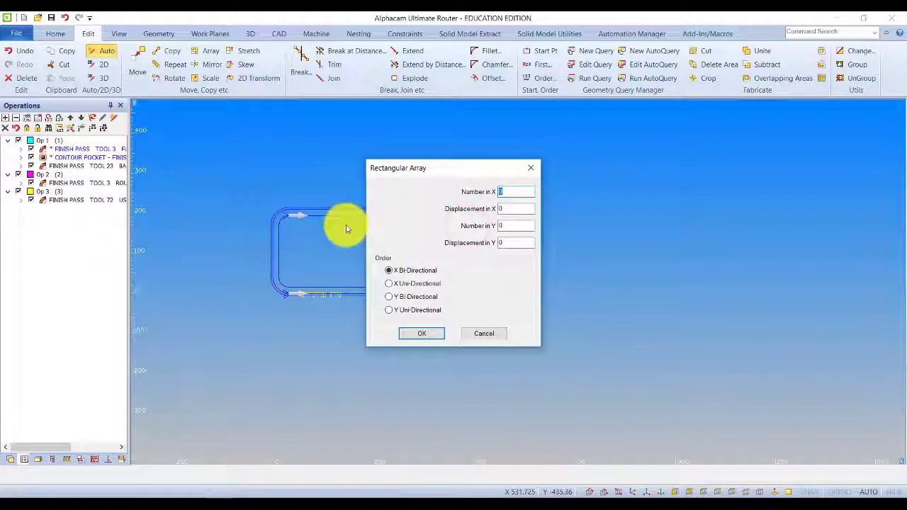
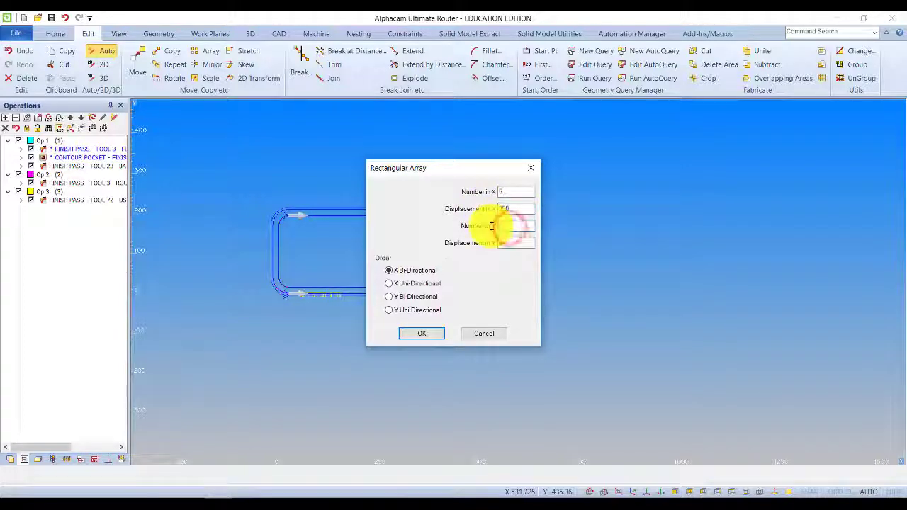
left_click(443, 333)
key("ctrl+z")
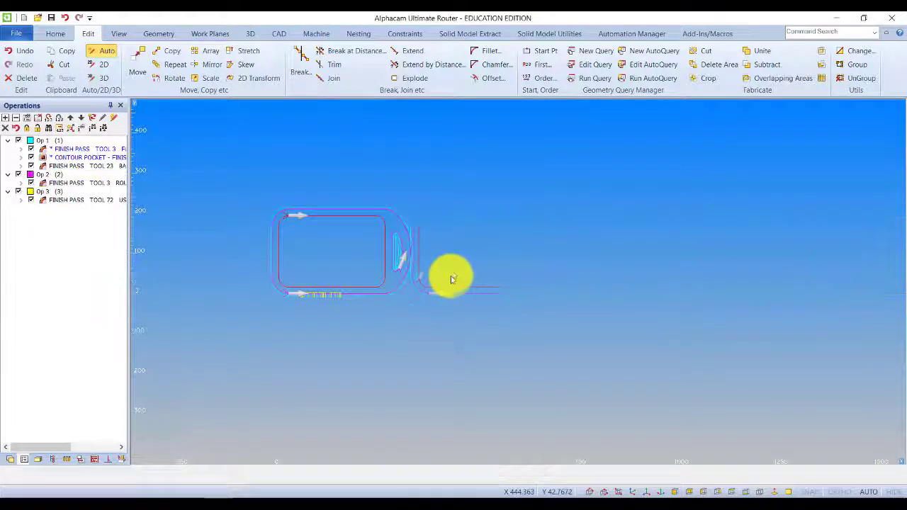
key("ctrl+z")
Step: Array the board's geometry and tool paths as a linear copy with tool sorting, 5 in X with 375 displacement and 1 in Y
left_click(206, 51)
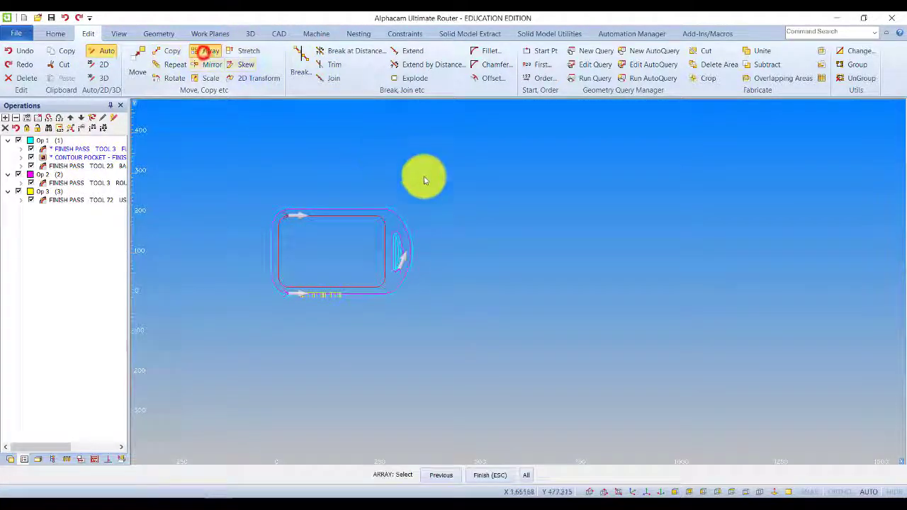
left_click(465, 353)
left_click(197, 143)
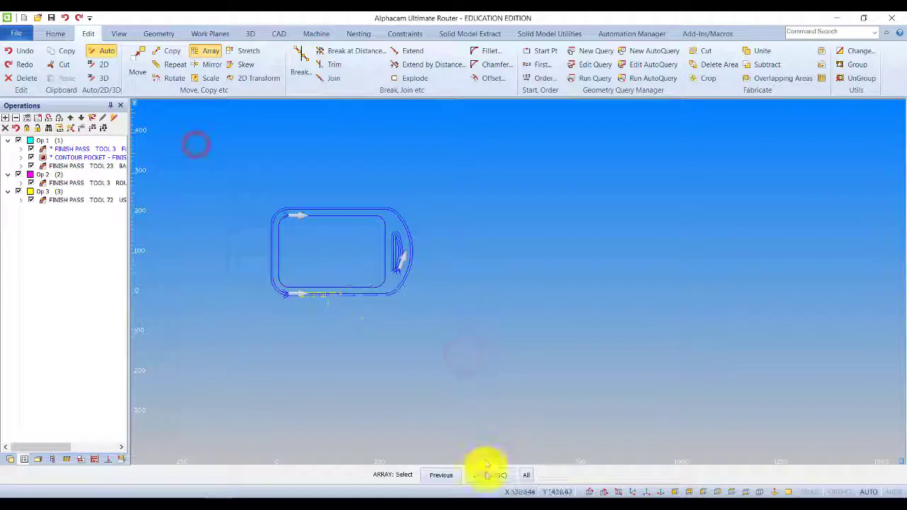
left_click(487, 475)
left_click(474, 256)
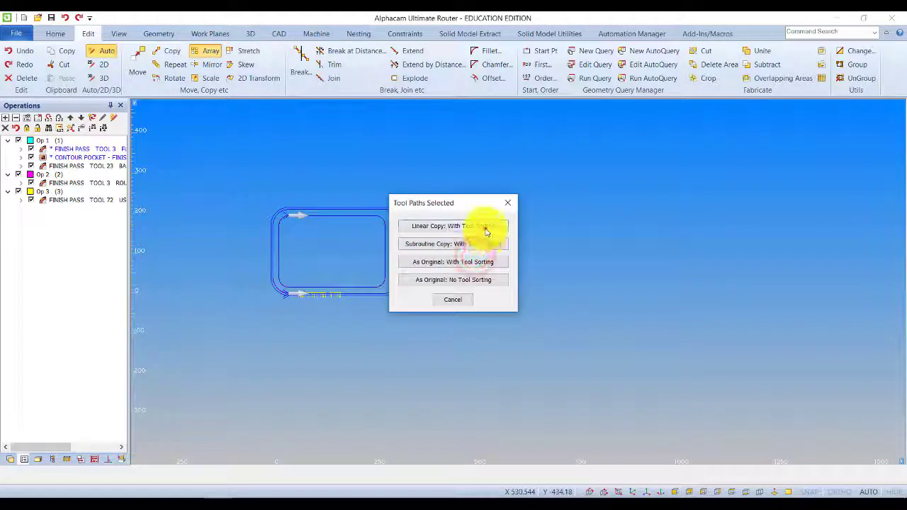
left_click(486, 227)
left_click(518, 209)
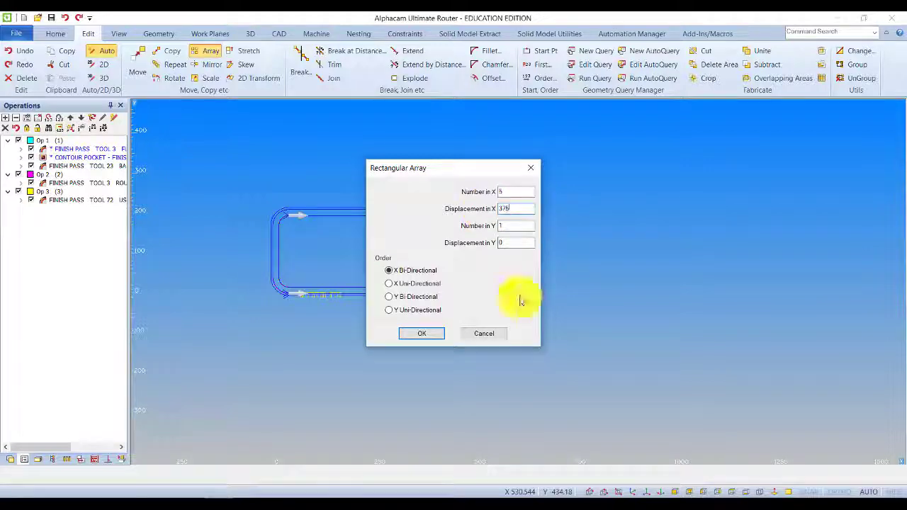
left_click(434, 338)
scroll(447, 283, "down", 4)
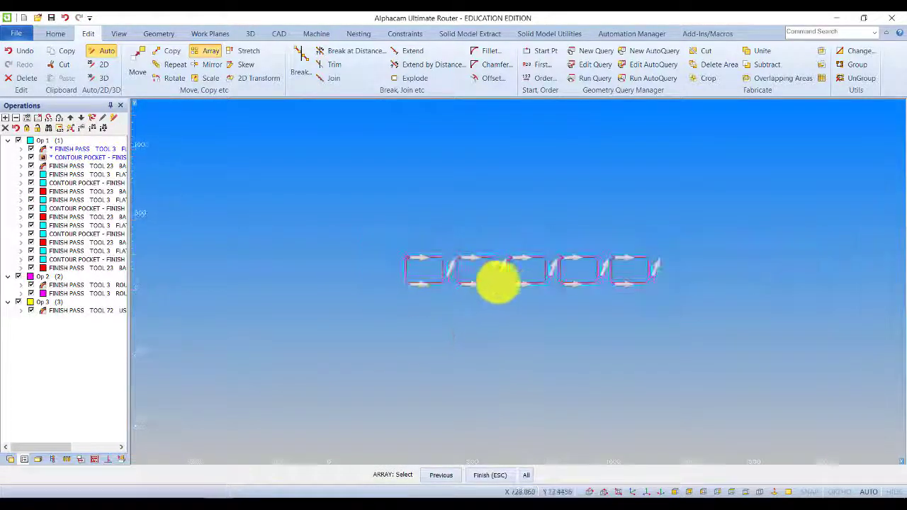
scroll(556, 279, "up", 2)
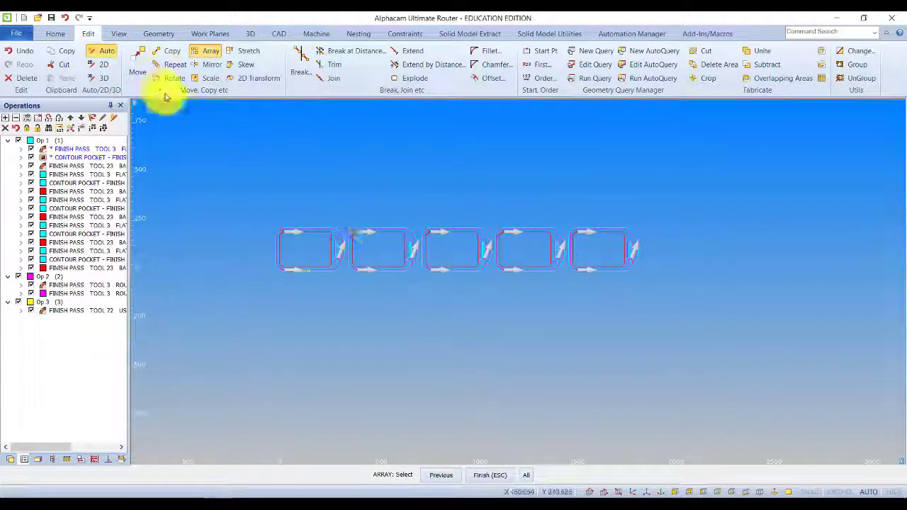
Step: Draw a rectangle enclosing the five boards, with its first corner at X -5, Y -5 and its second corner at X 1850
left_click(159, 34)
left_click(246, 60)
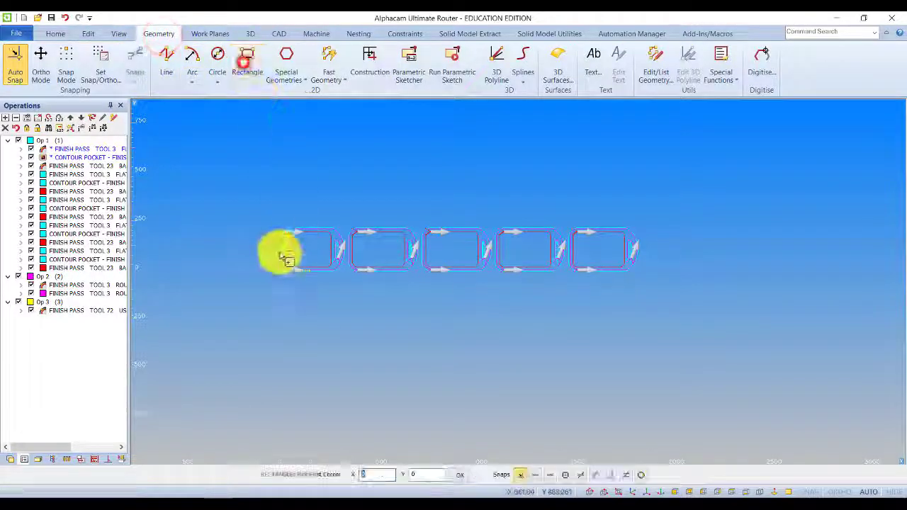
scroll(270, 280, "down", 2)
scroll(271, 280, "up", 4)
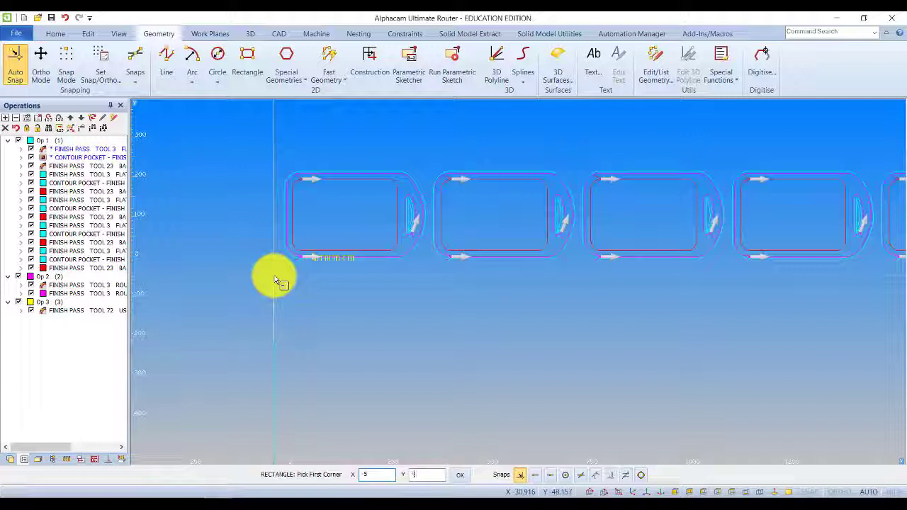
left_click(274, 275)
scroll(597, 217, "down", 5)
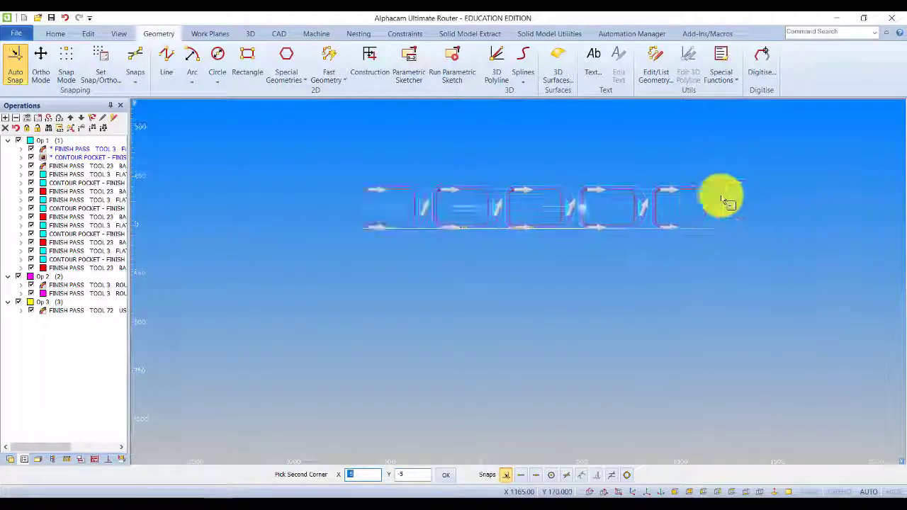
scroll(739, 189, "up", 5)
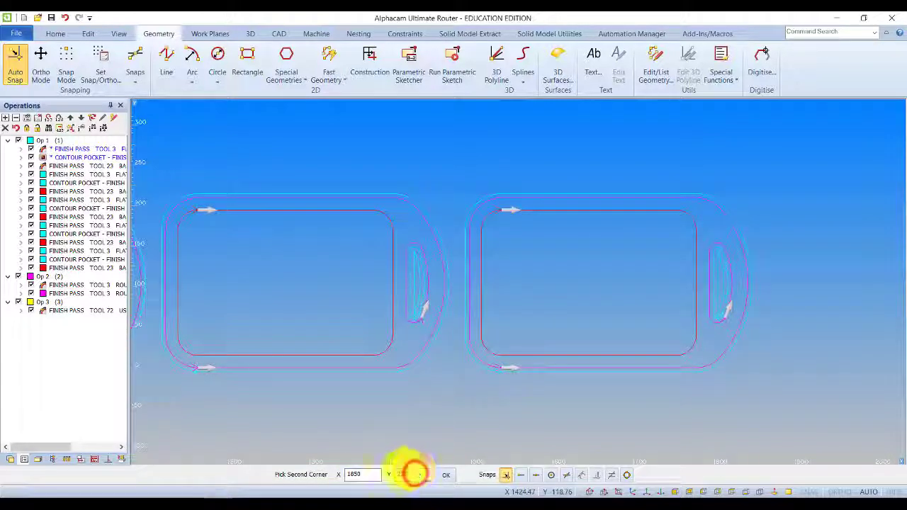
left_click(446, 474)
scroll(480, 354, "down", 2)
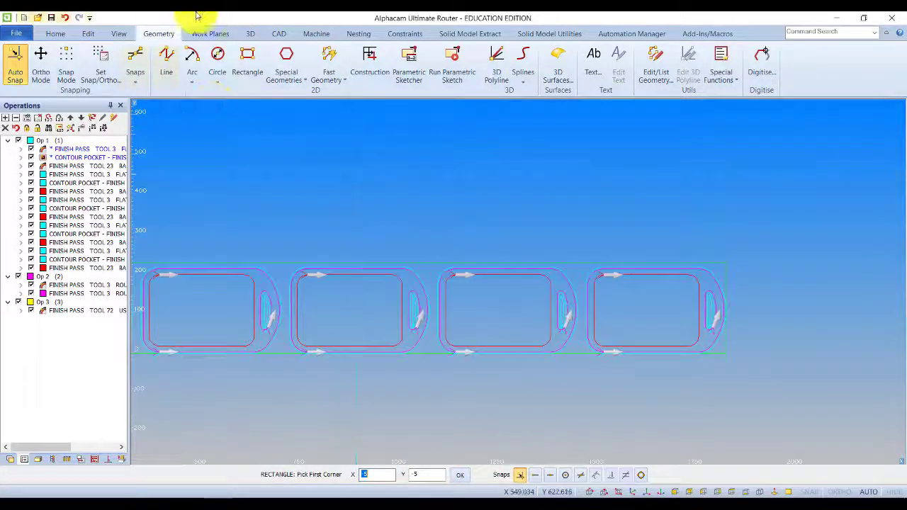
Step: Set the rectangle enclosing the five boards as the material
left_click(249, 34)
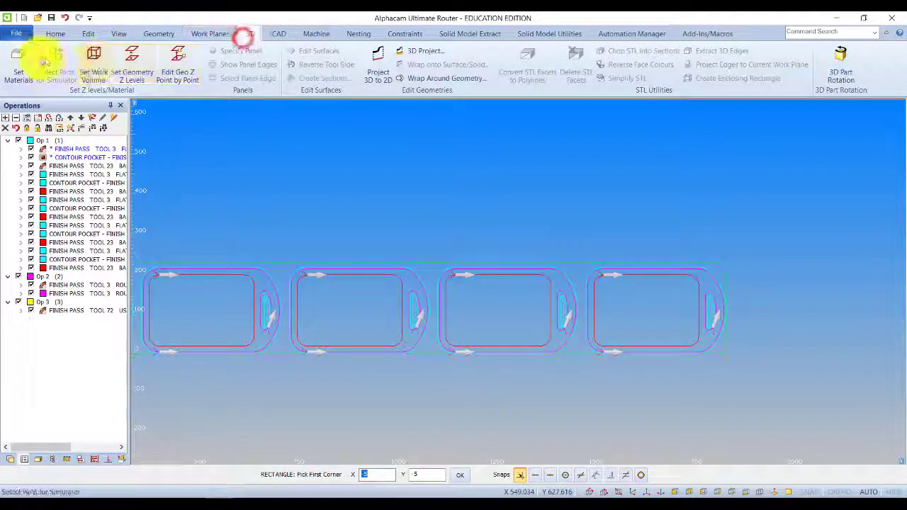
left_click(282, 263)
left_click(425, 347)
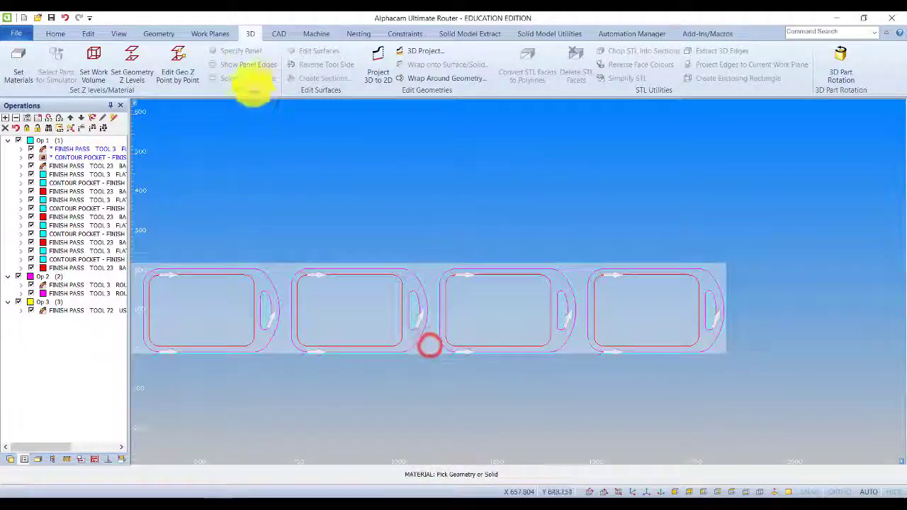
Step: Run the solid simulation of the five arrayed boards in an isometric view
left_click(119, 33)
left_click(120, 64)
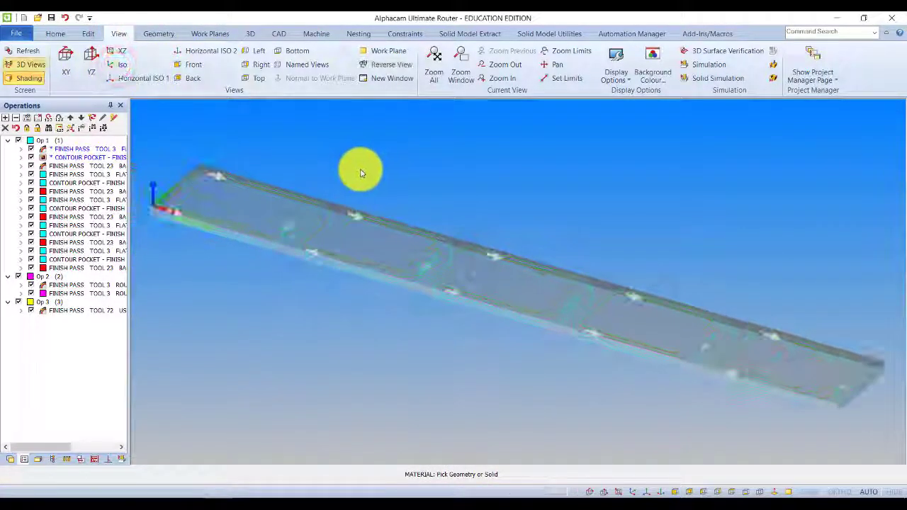
left_click(718, 78)
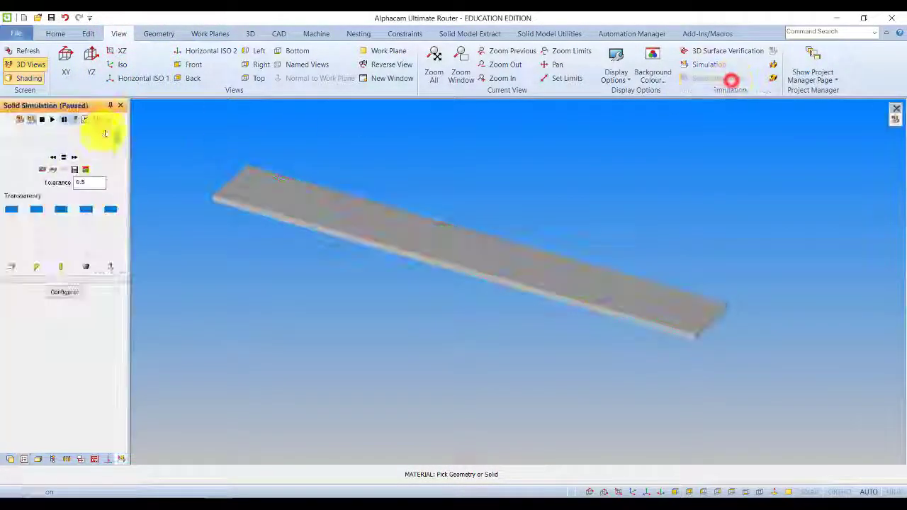
left_click(52, 121)
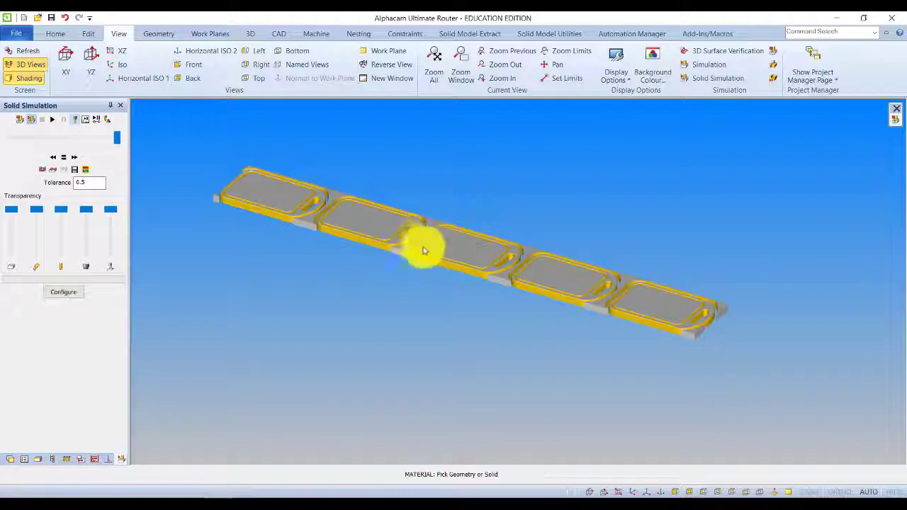
Step: Examine the front edges of the simulated boards for the engraved text, and close the simulation
scroll(340, 237, "up", 5)
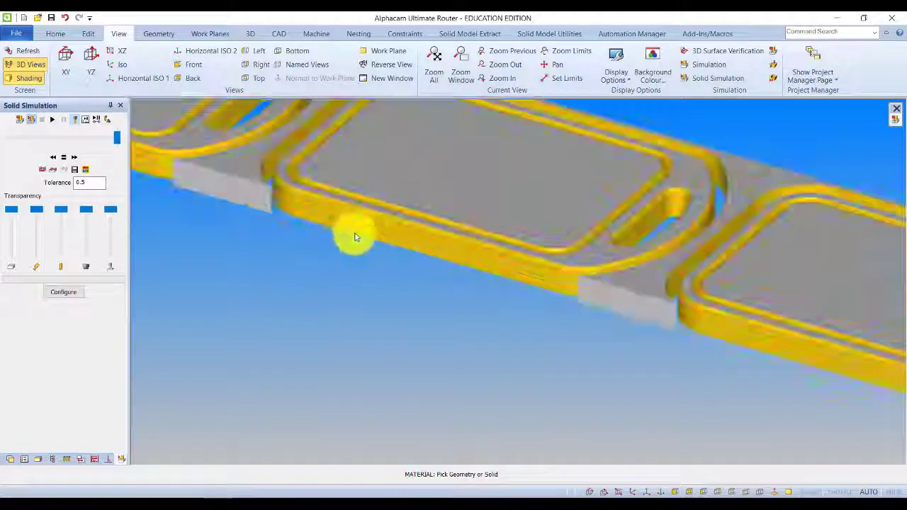
scroll(364, 233, "down", 3)
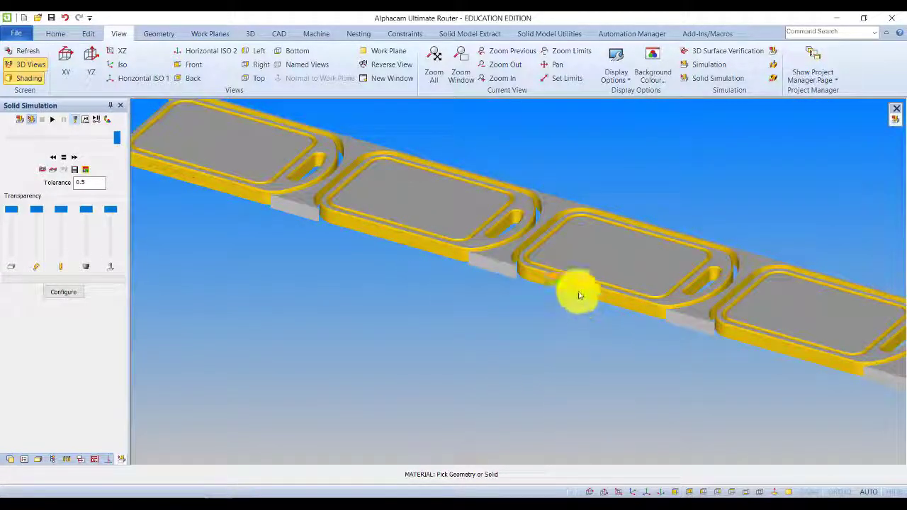
scroll(361, 231, "down", 3)
scroll(162, 179, "up", 3)
scroll(295, 194, "up", 4)
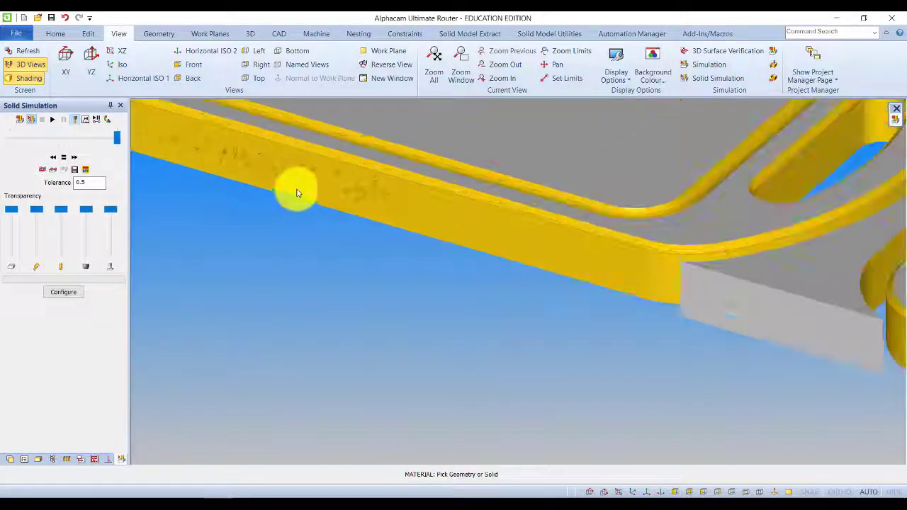
scroll(263, 182, "down", 3)
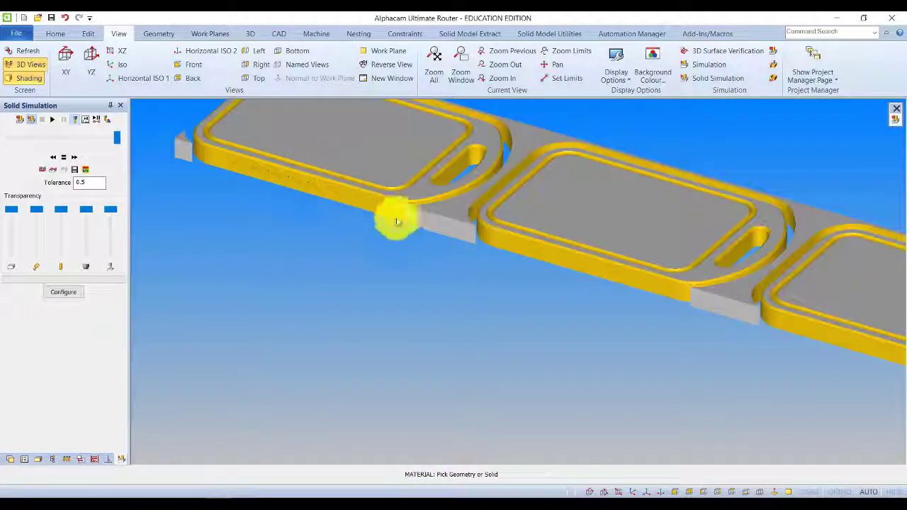
scroll(396, 222, "down", 2)
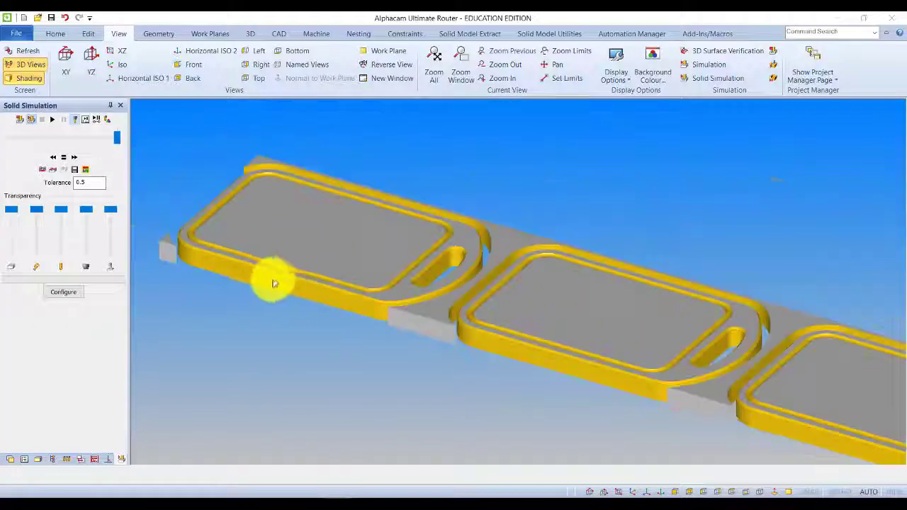
scroll(270, 282, "up", 2)
scroll(525, 283, "up", 1)
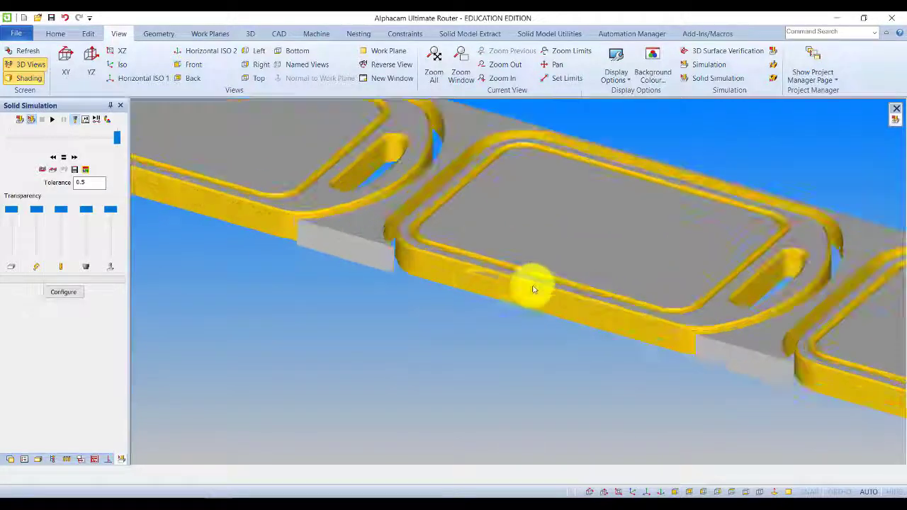
left_click(20, 124)
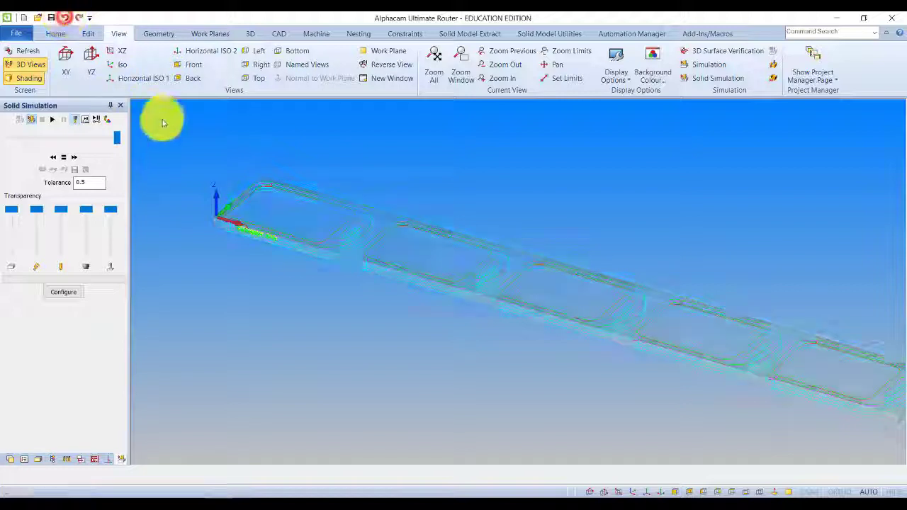
Step: Undo the material, the enclosing rectangle and the five-board array, and return to the XY view of the single board
left_click(66, 18)
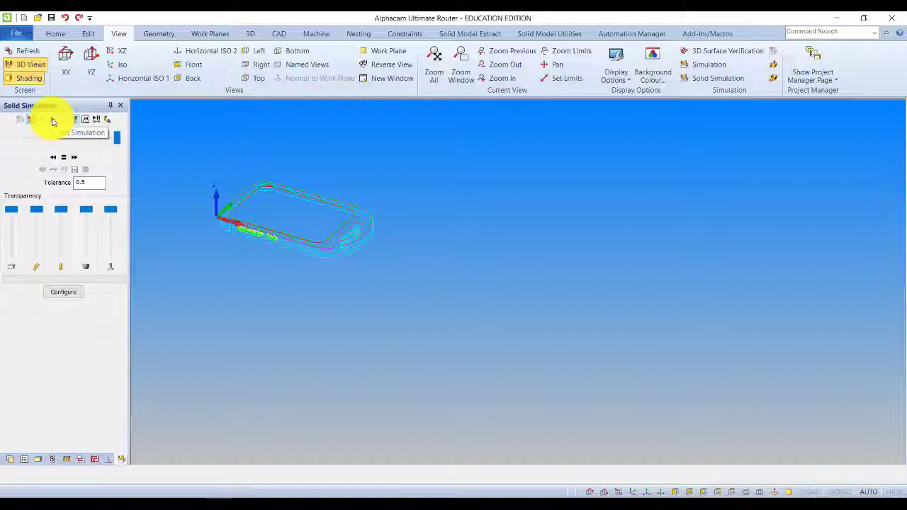
middle_click_drag(175, 135, 291, 178)
scroll(324, 213, "up", 3)
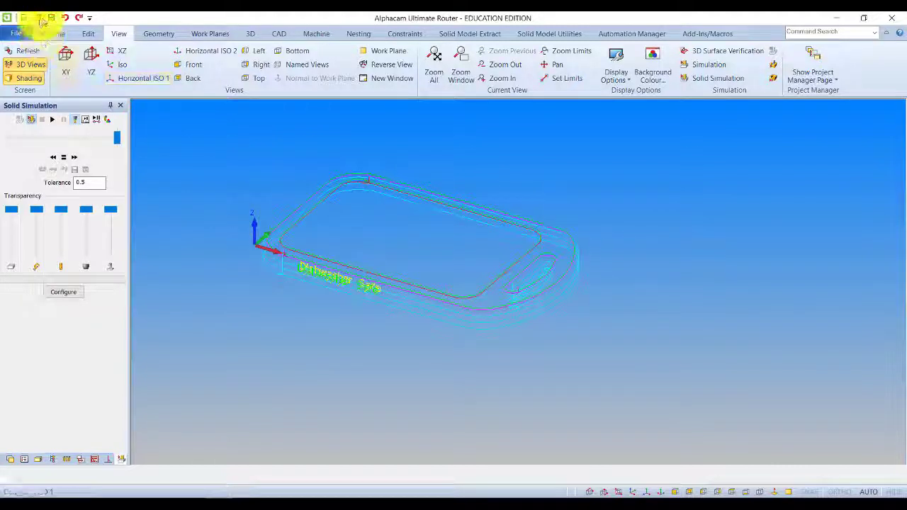
left_click(63, 58)
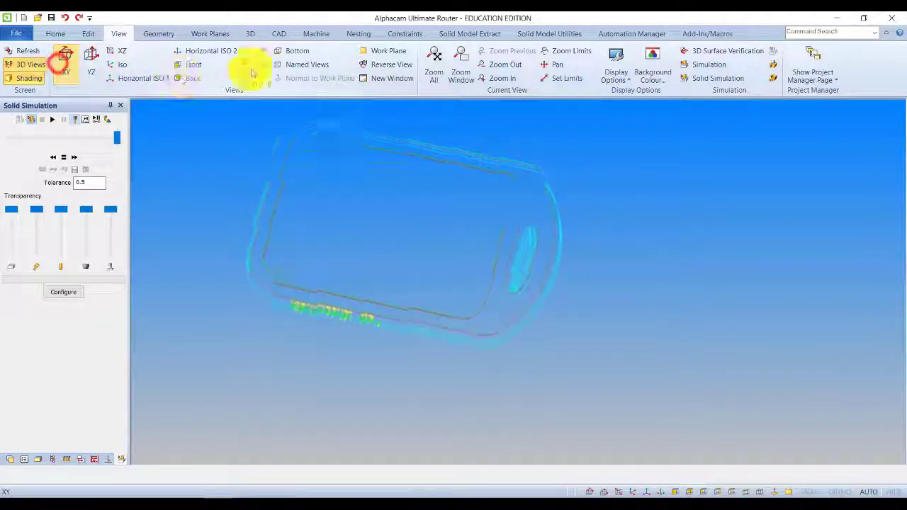
Step: Draw a rectangle around the single board, starting from the corner at X -5, Y -5
left_click(153, 31)
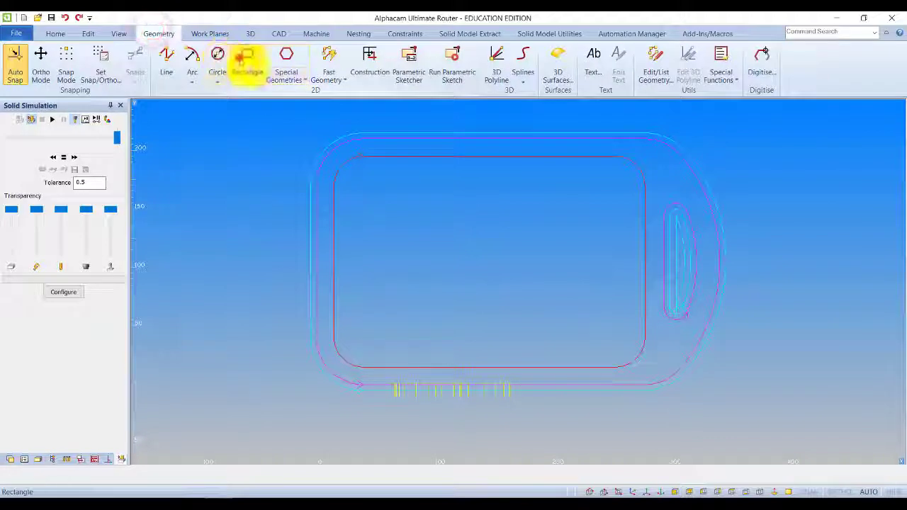
left_click(244, 61)
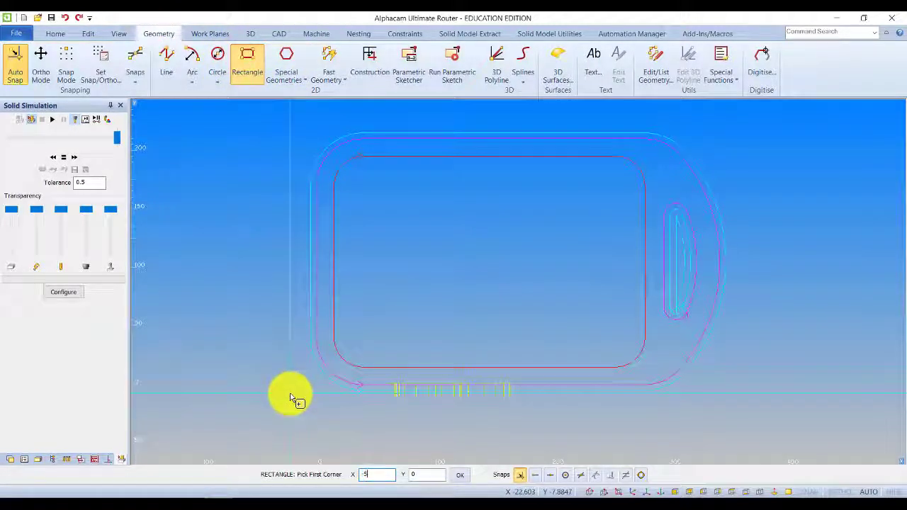
key("Return")
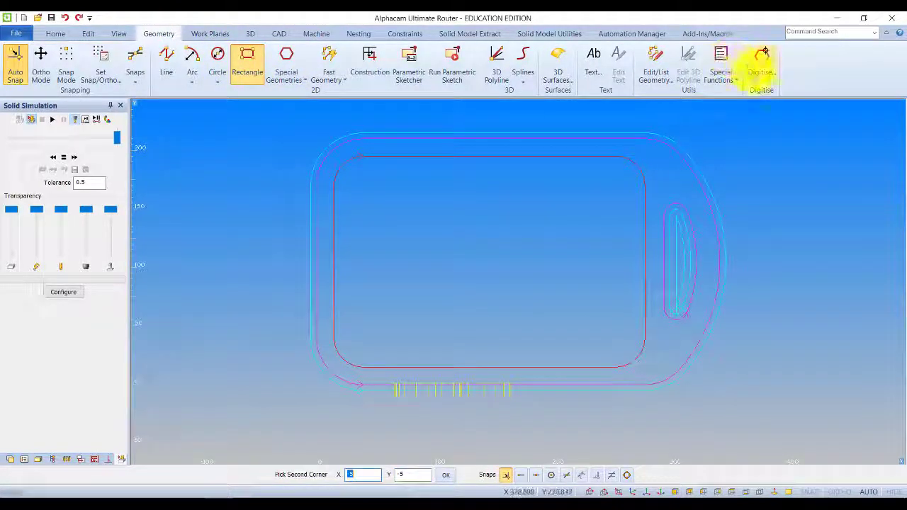
left_click(738, 127)
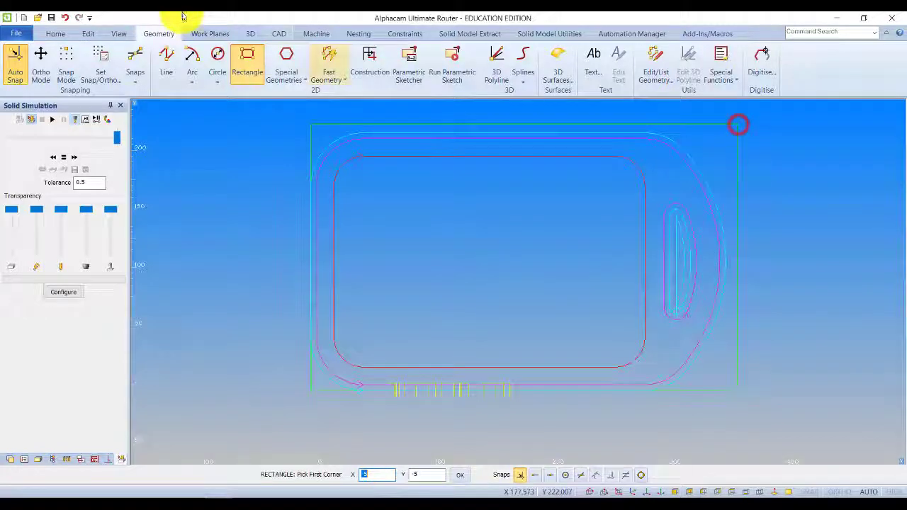
Step: Set the rectangle around the board as the main material, with top Z 0 and bottom Z -25
left_click(250, 33)
left_click(18, 62)
left_click(333, 125)
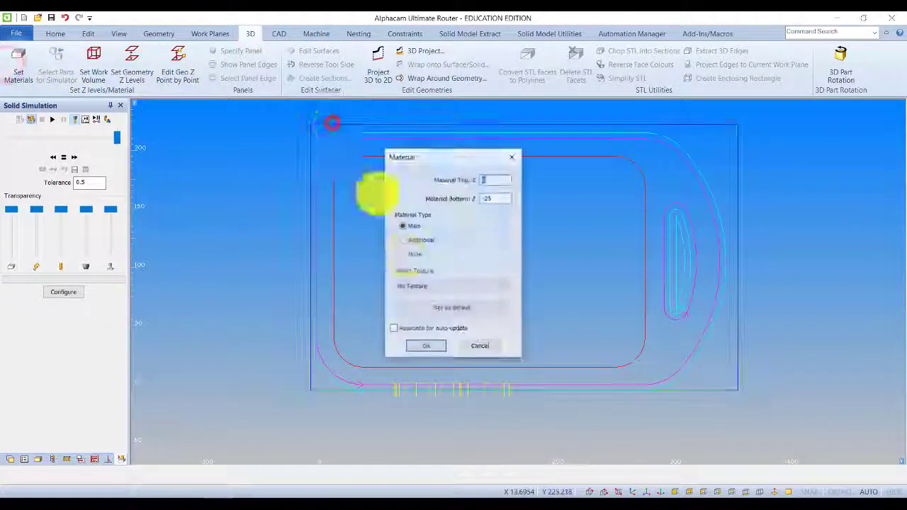
left_click(427, 345)
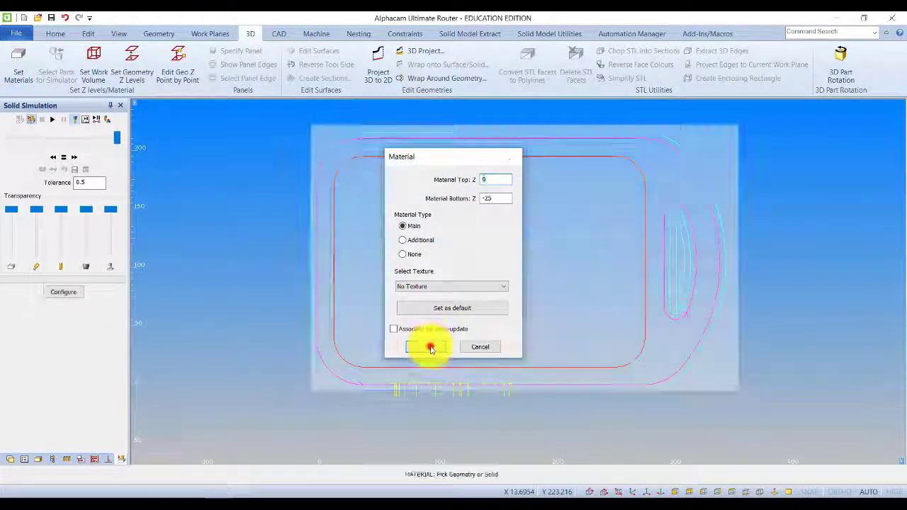
Step: In an isometric view, array all geometries and tool paths with the material, 5 in X at 375 displacement and 1 in Y
left_click(119, 33)
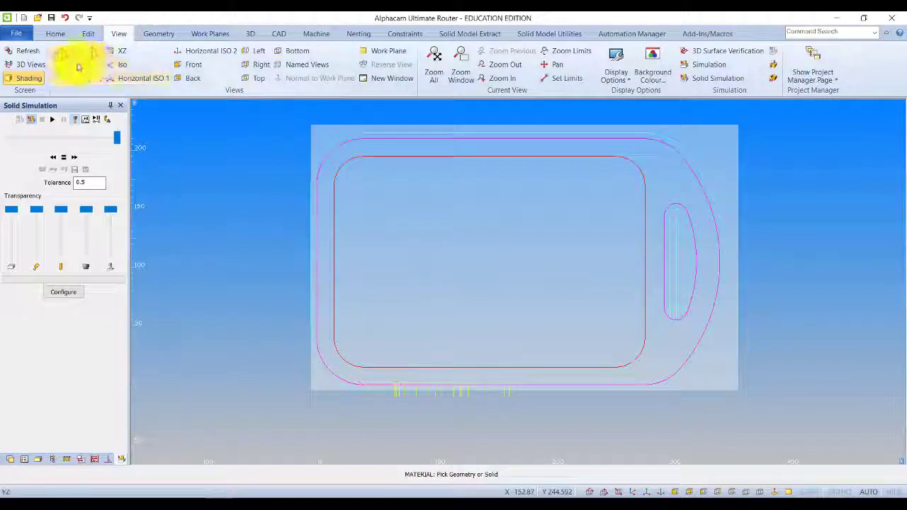
left_click(117, 65)
scroll(425, 319, "down", 3)
scroll(425, 297, "down", 2)
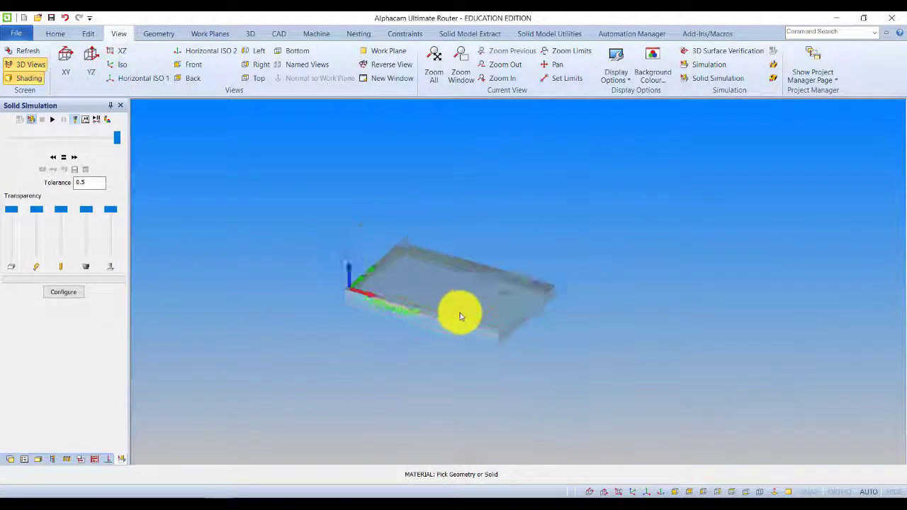
scroll(445, 303, "up", 1)
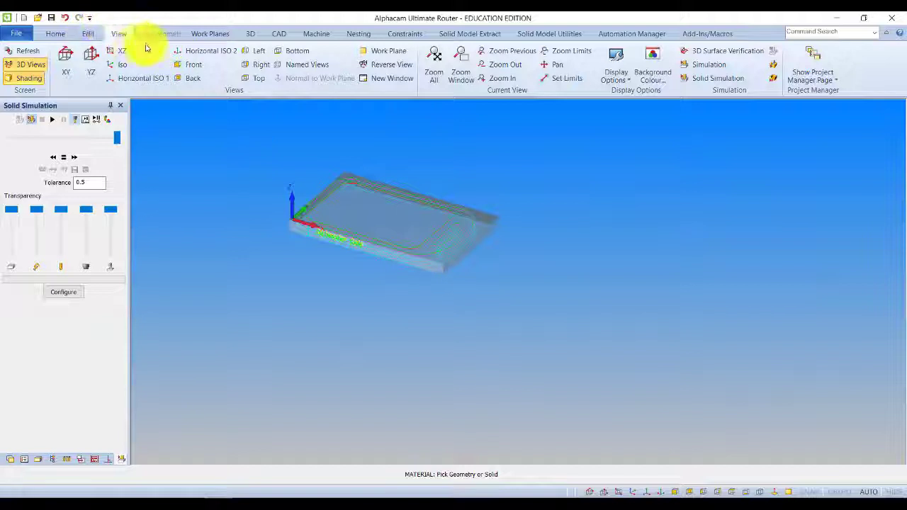
left_click(87, 34)
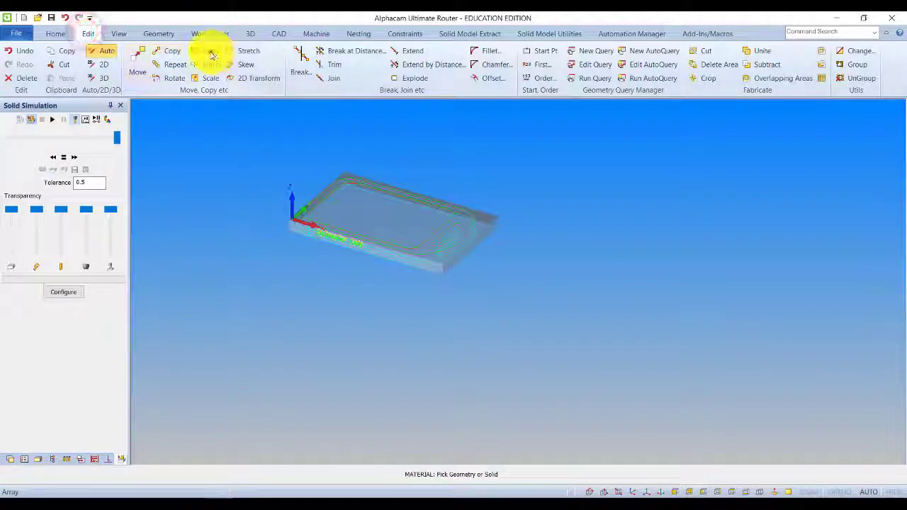
left_click(210, 51)
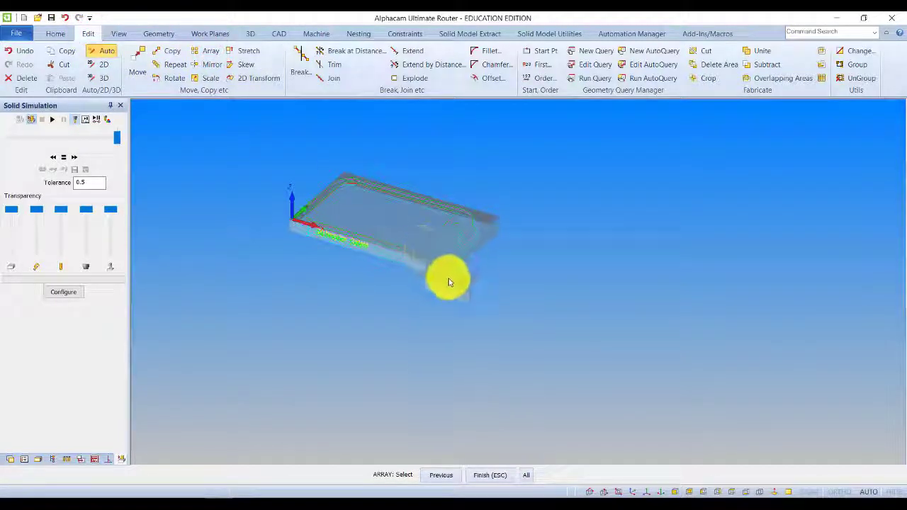
left_click(523, 475)
left_click(512, 476)
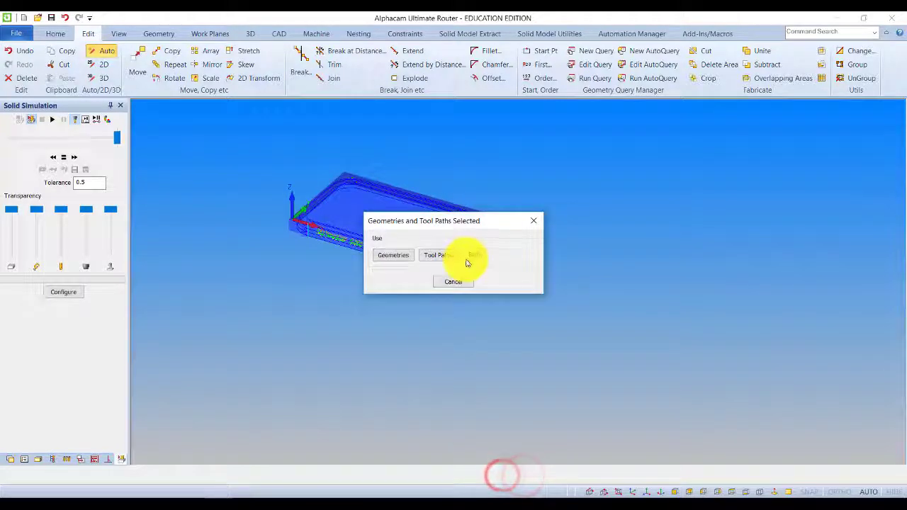
left_click(460, 254)
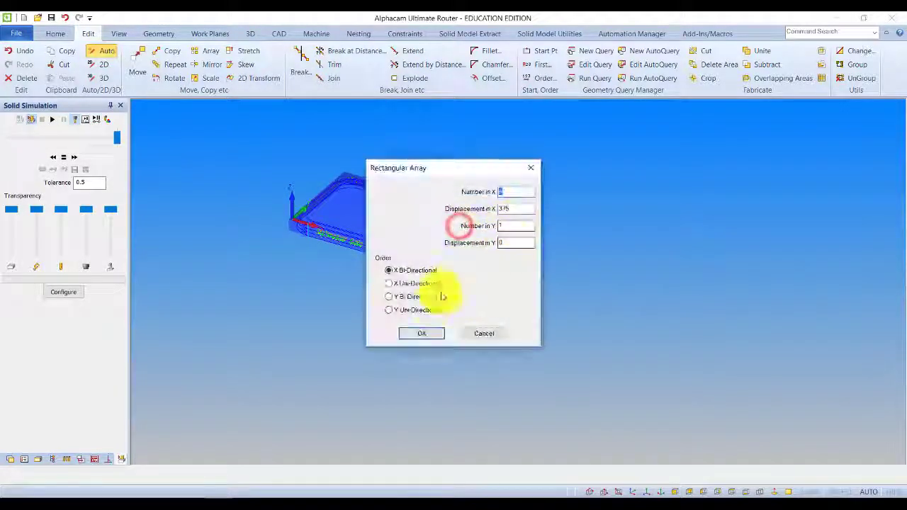
left_click(421, 333)
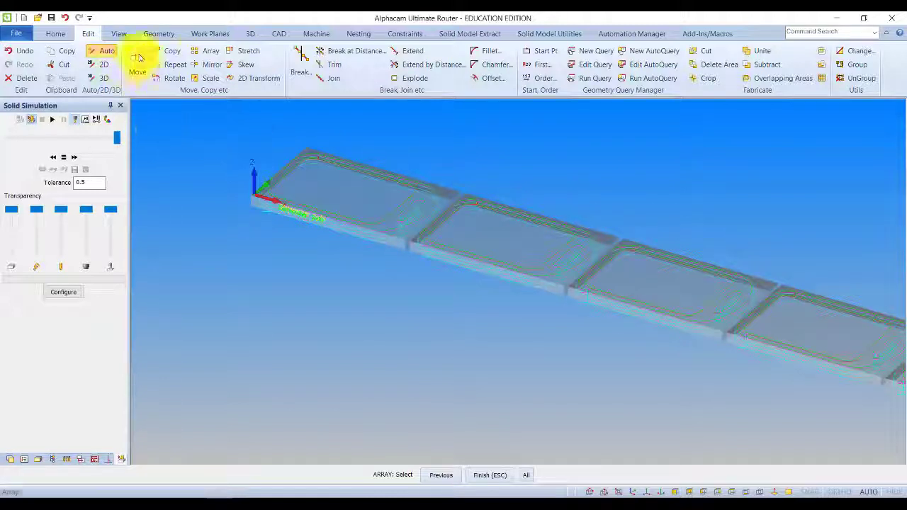
Step: Set the work plane on the front side face of the first board's work volume
left_click(204, 33)
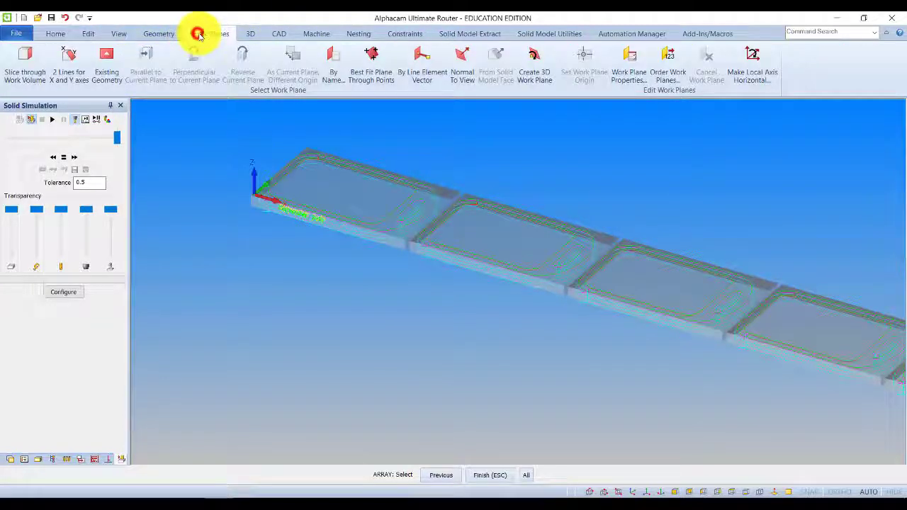
left_click(26, 64)
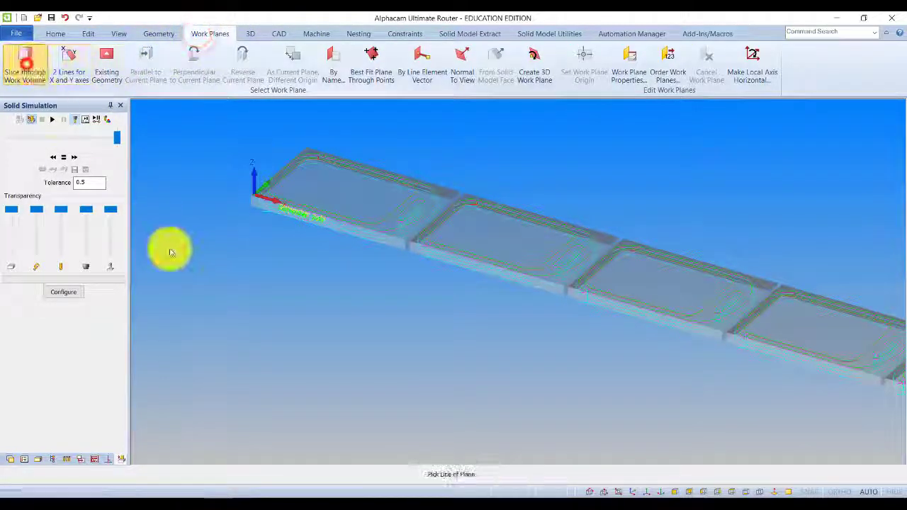
left_click(260, 212)
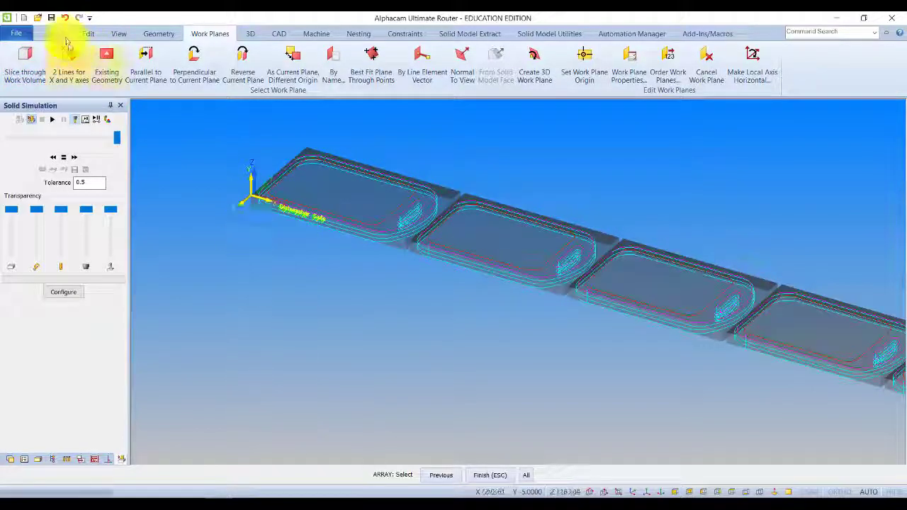
Step: Array the edge text's geometries and tool paths on the front work plane, 5 in X at 375 displacement and 1 in Y
left_click(87, 33)
left_click(210, 50)
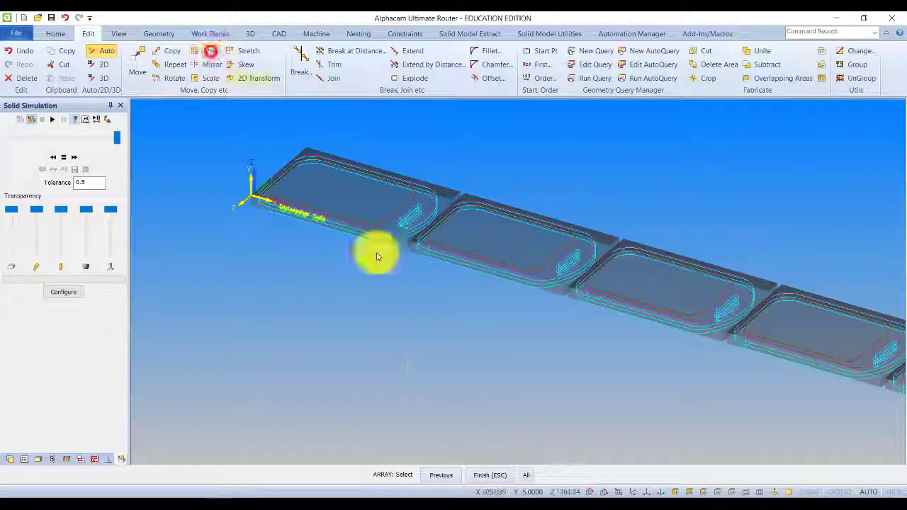
left_click(489, 476)
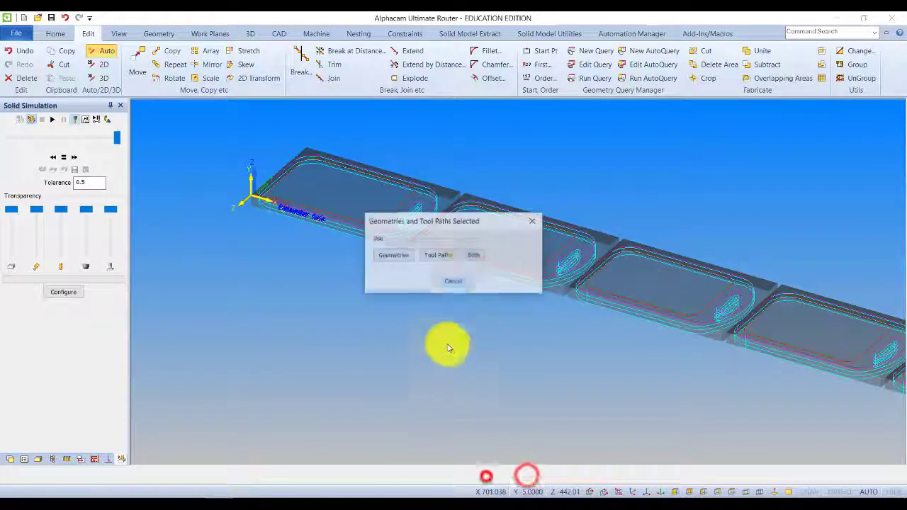
left_click(476, 256)
left_click(489, 226)
left_click(428, 333)
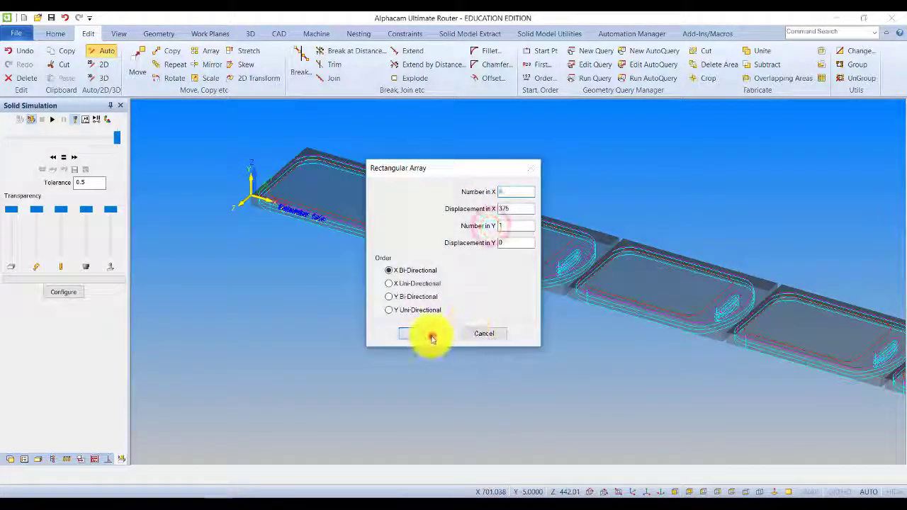
scroll(664, 304, "down", 3)
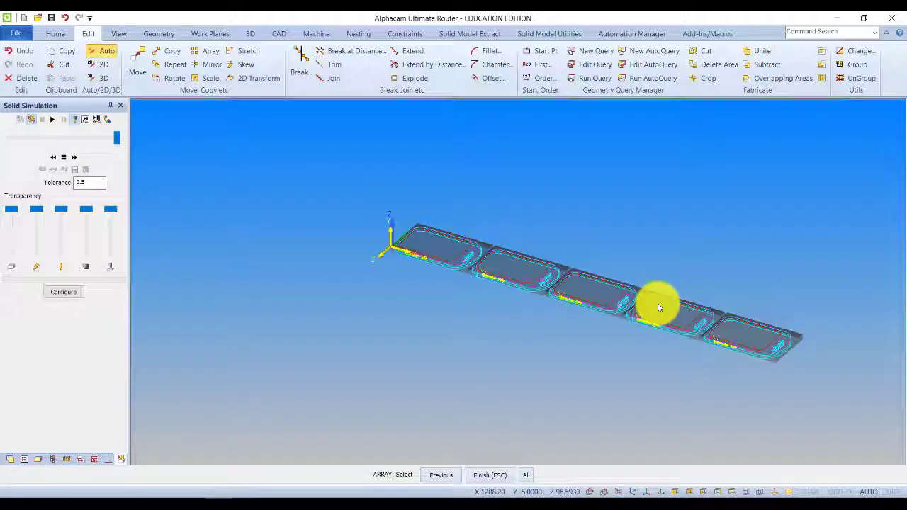
Step: Undo the text and board arrays, and cancel the front work plane
key("Escape")
key("ctrl+z")
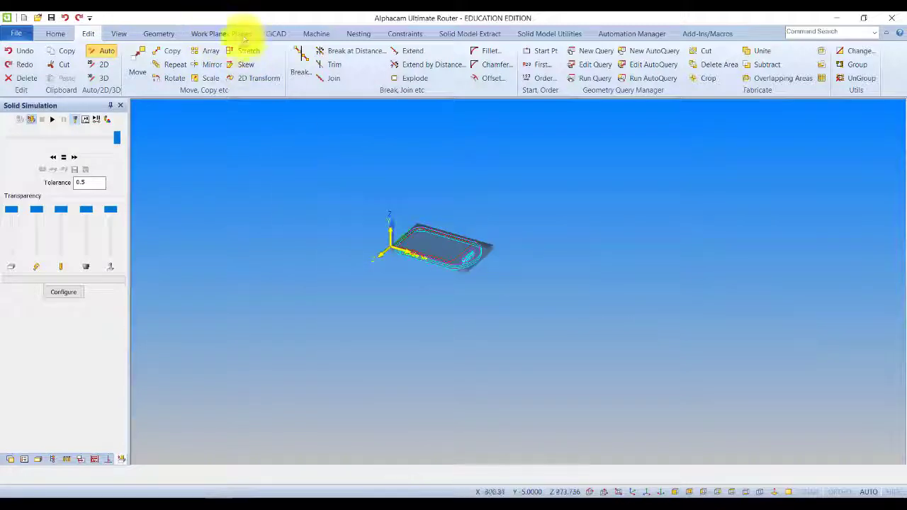
left_click(207, 34)
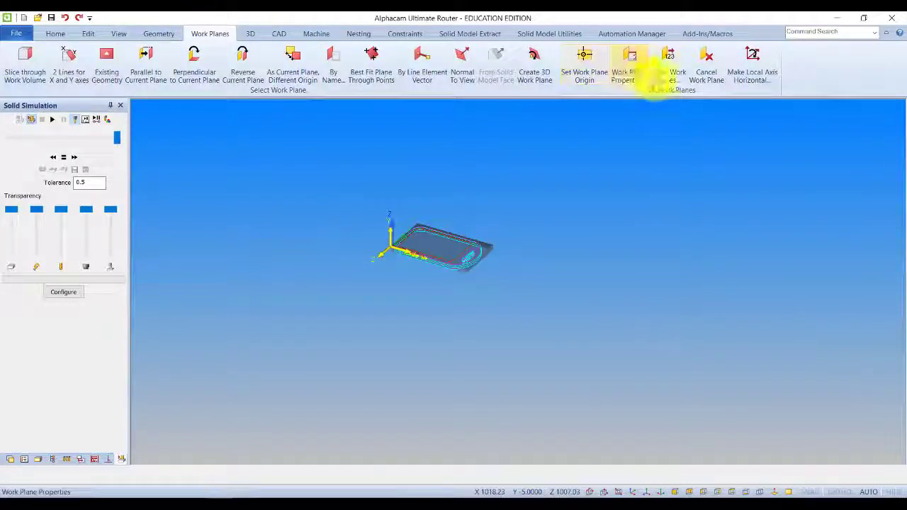
left_click(705, 64)
scroll(471, 234, "up", 4)
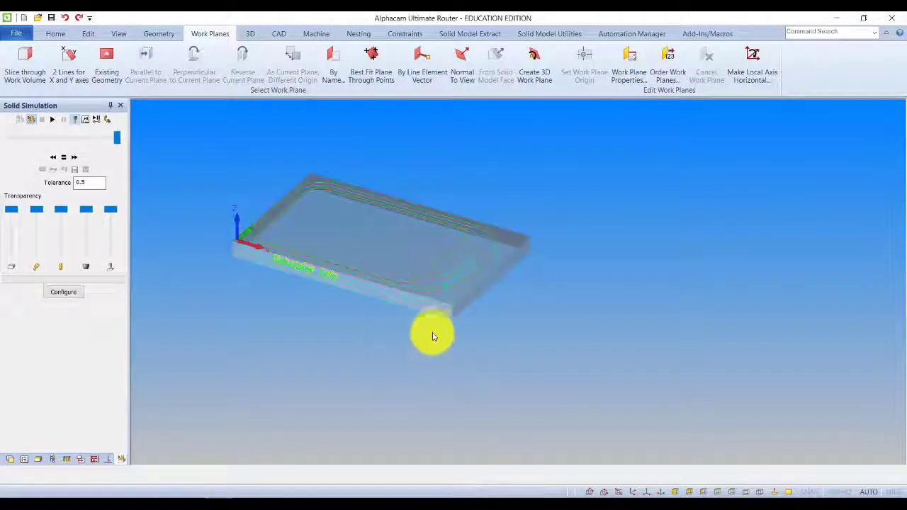
Step: Delete the material block around the single board
left_click(86, 33)
left_click(23, 78)
left_click(427, 318)
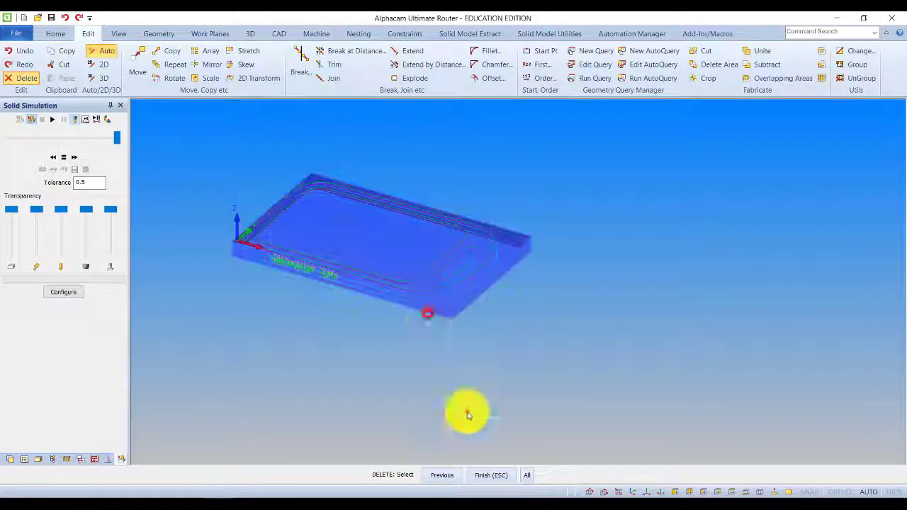
left_click(490, 475)
left_click(435, 285)
scroll(411, 270, "down", 2)
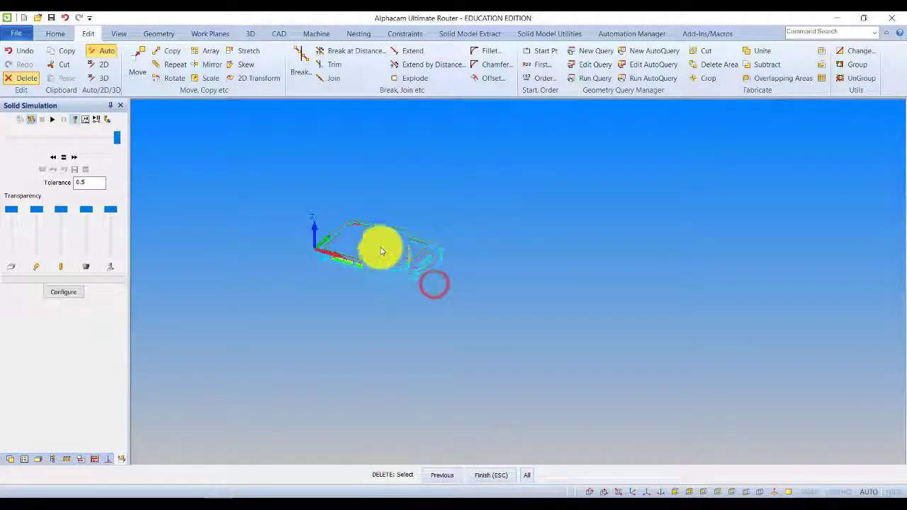
Step: Repeat both the geometries and tool paths of the board, including its edge text, along X to make five boards
left_click(177, 65)
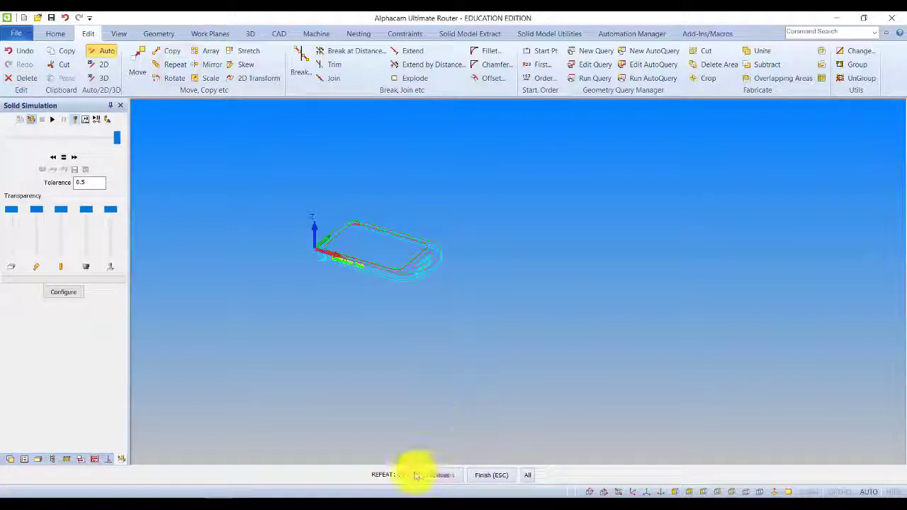
left_click(378, 257)
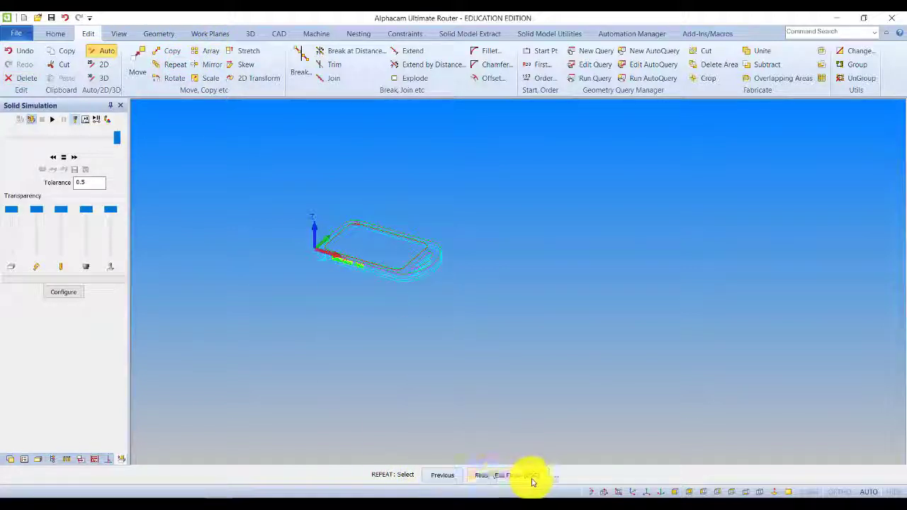
left_click(496, 476)
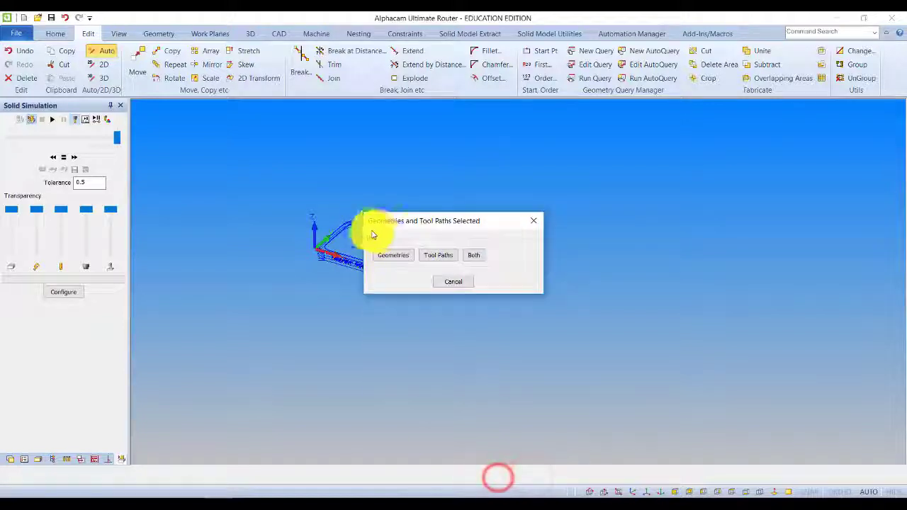
left_click(470, 255)
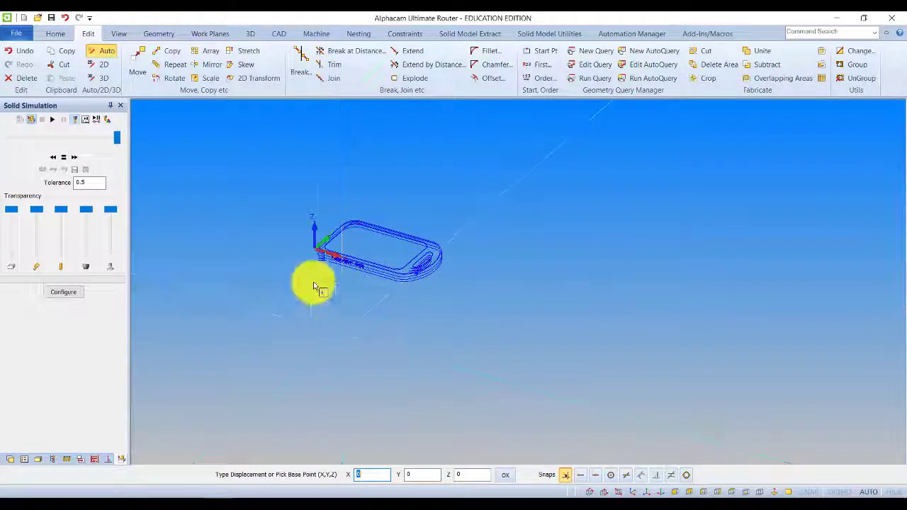
left_click(359, 474)
middle_click_drag(439, 447, 455, 425)
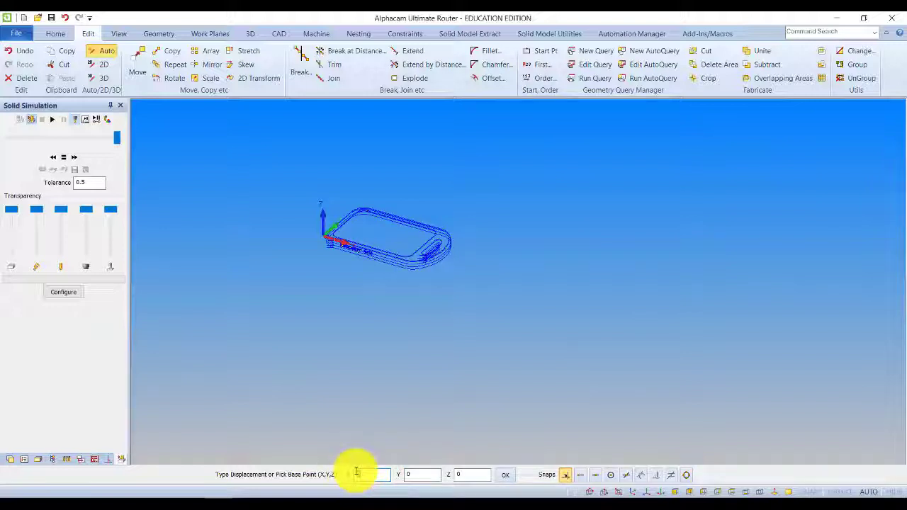
left_click(511, 475)
type("1")
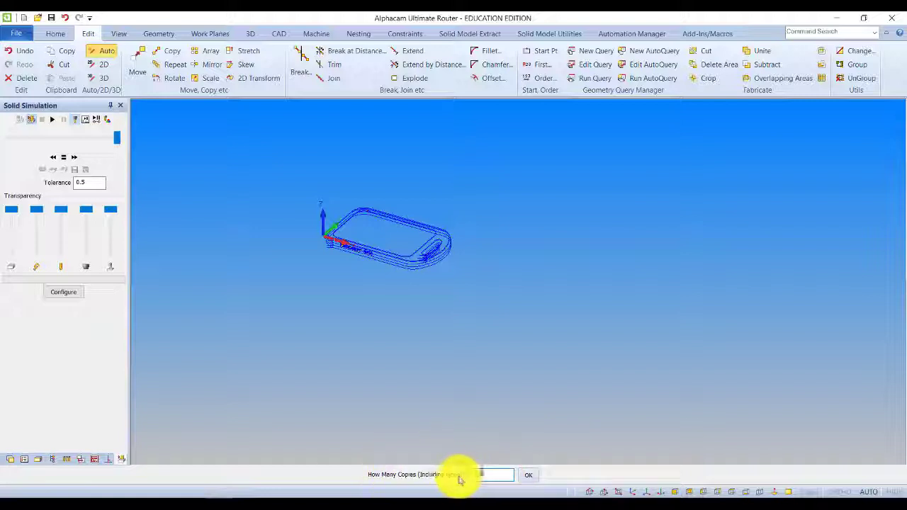
left_click(532, 479)
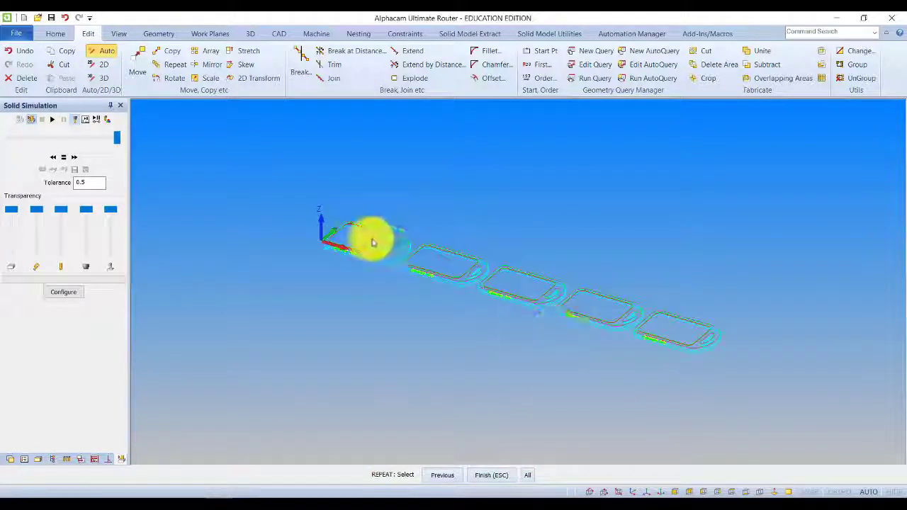
scroll(375, 242, "up", 3)
scroll(354, 255, "down", 1)
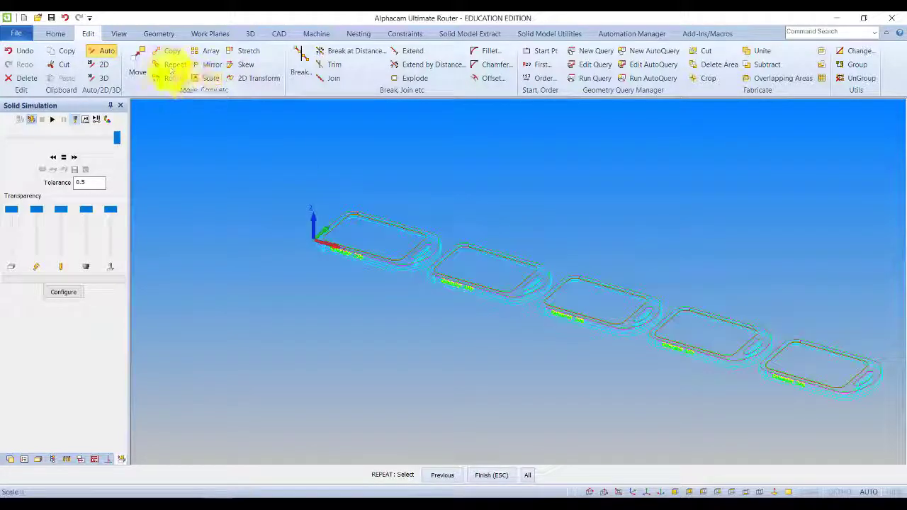
scroll(333, 243, "down", 2)
scroll(397, 263, "up", 2)
scroll(486, 290, "down", 1)
scroll(290, 250, "up", 2)
scroll(265, 217, "down", 2)
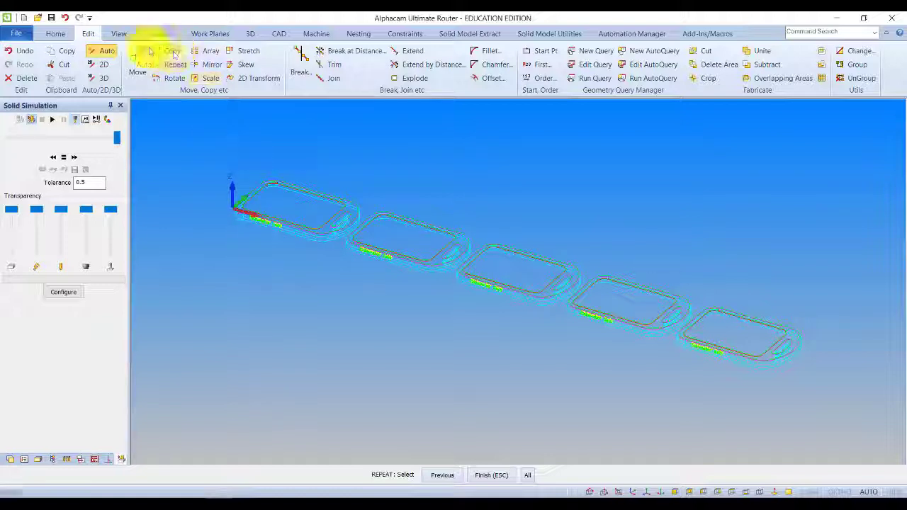
Step: In the XY view, draw a rectangle enclosing all five boards from X -5, Y -5 to X 1850, Y 220
left_click(149, 34)
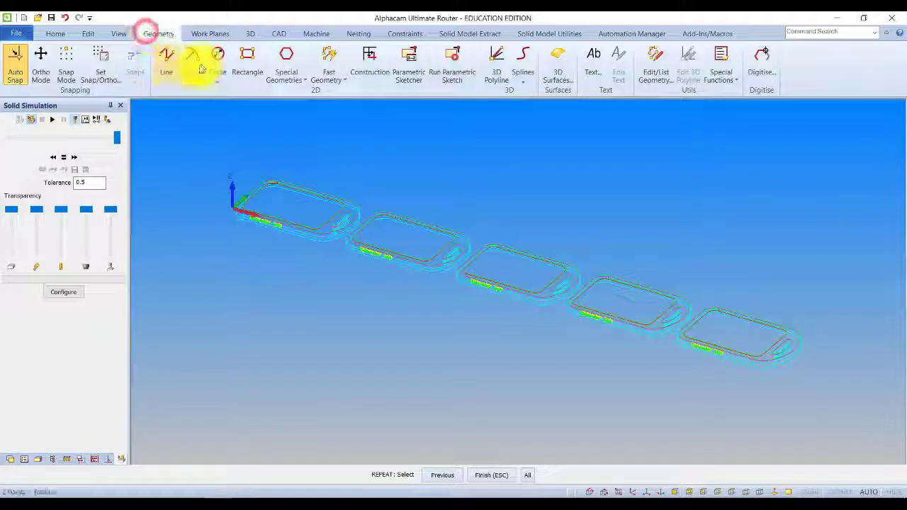
left_click(246, 57)
left_click(118, 33)
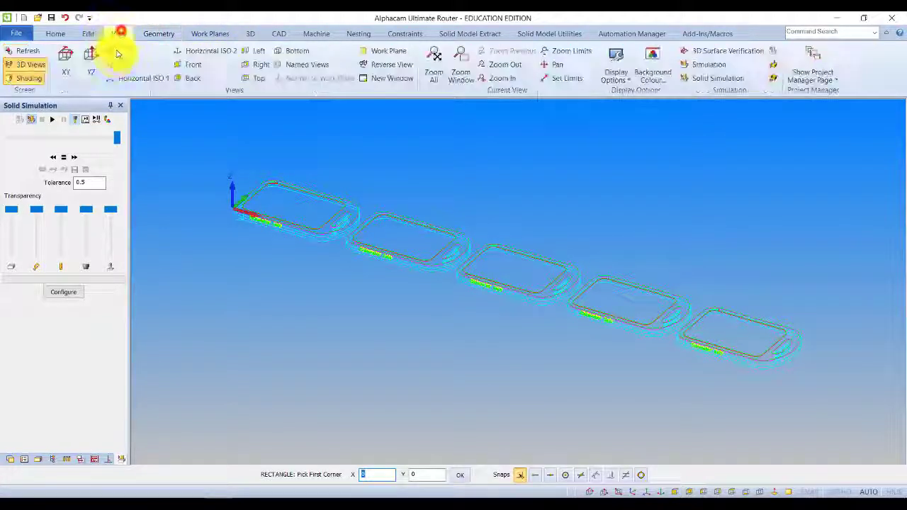
left_click(65, 60)
left_click(158, 34)
left_click(246, 57)
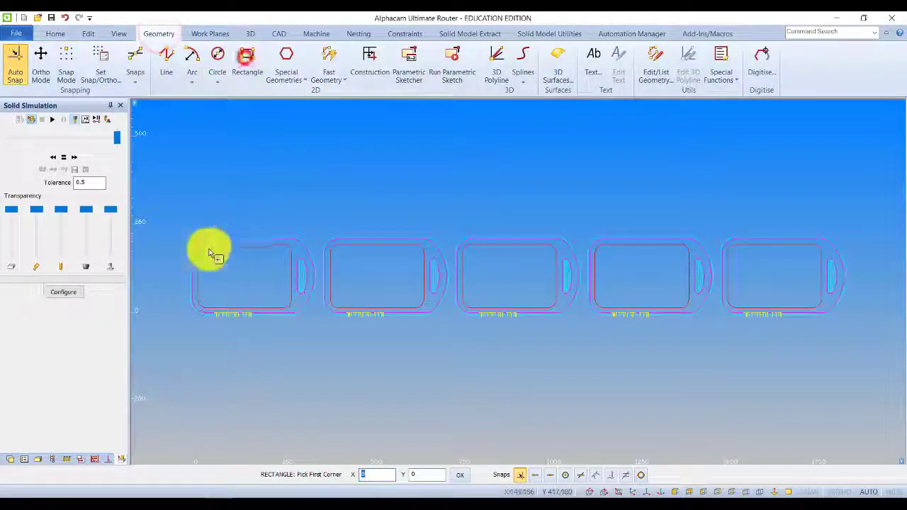
left_click(186, 328)
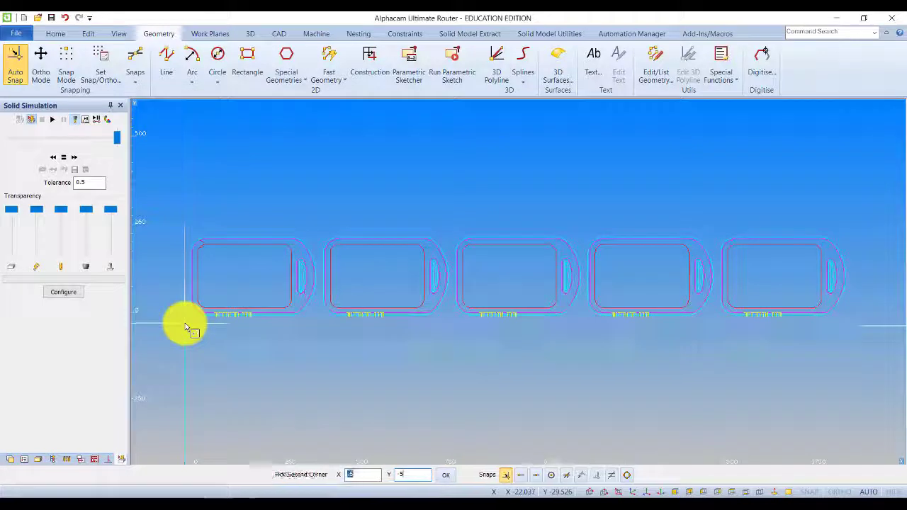
left_click(850, 241)
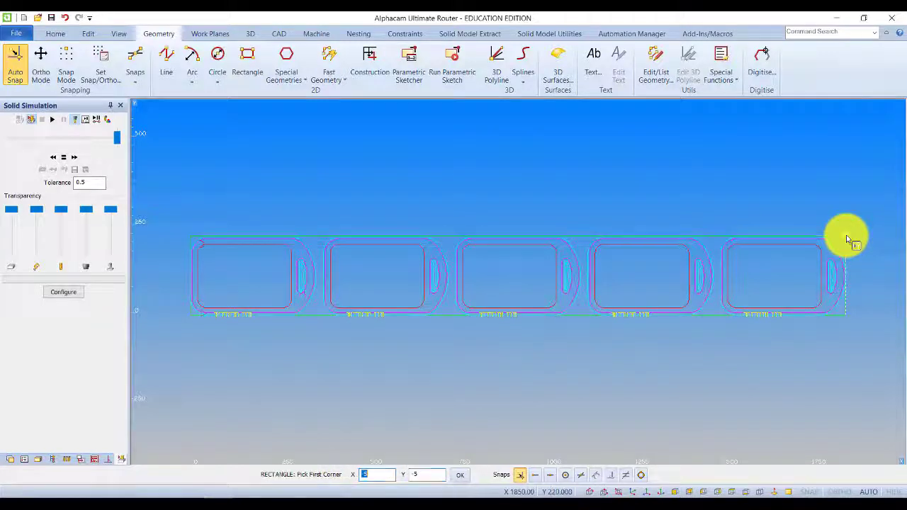
Step: Set the enclosing rectangle as the main material, with top Z 0 and bottom Z -25
left_click(252, 34)
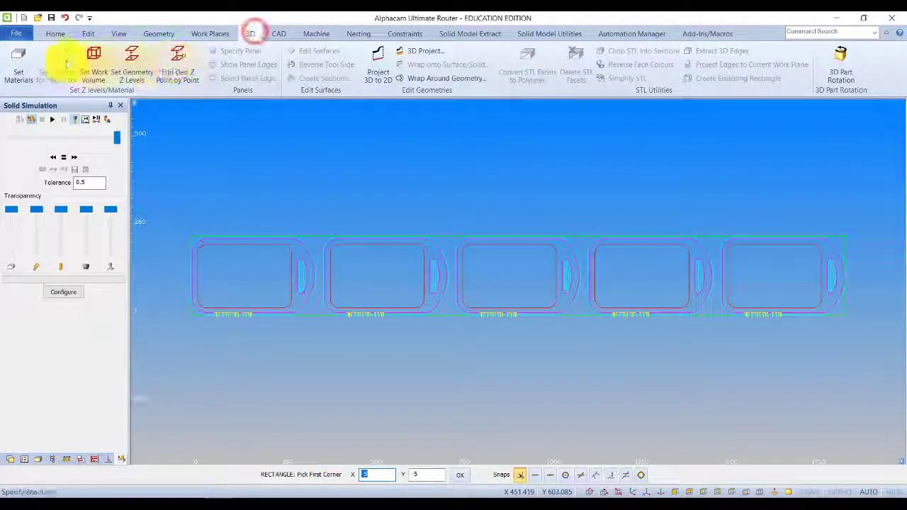
left_click(19, 65)
left_click(319, 238)
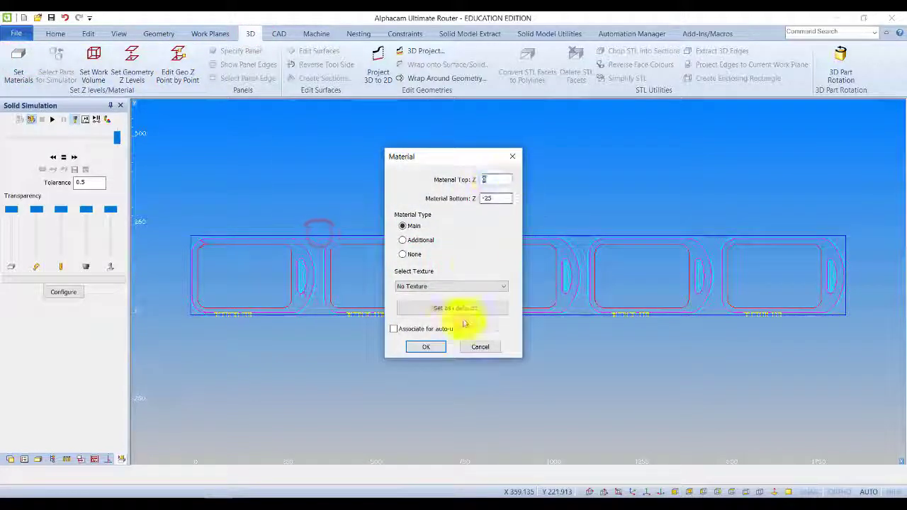
left_click(428, 347)
Step: Run the solid simulation of all five boards in the isometric 3D view and inspect the machined result
left_click(118, 33)
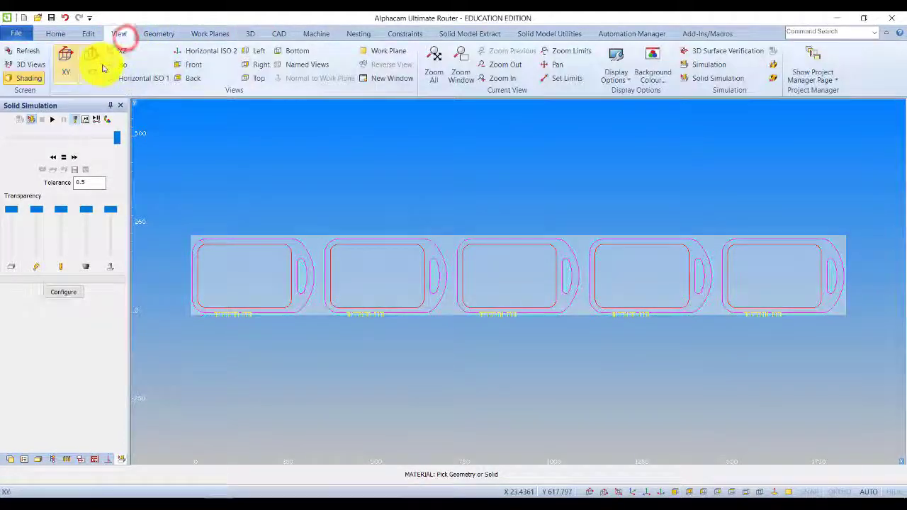
left_click(115, 65)
left_click(30, 63)
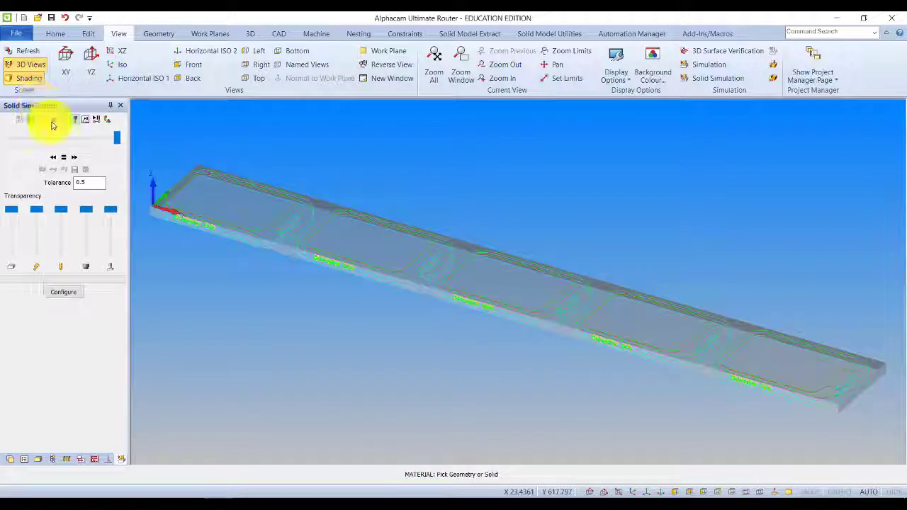
left_click(52, 120)
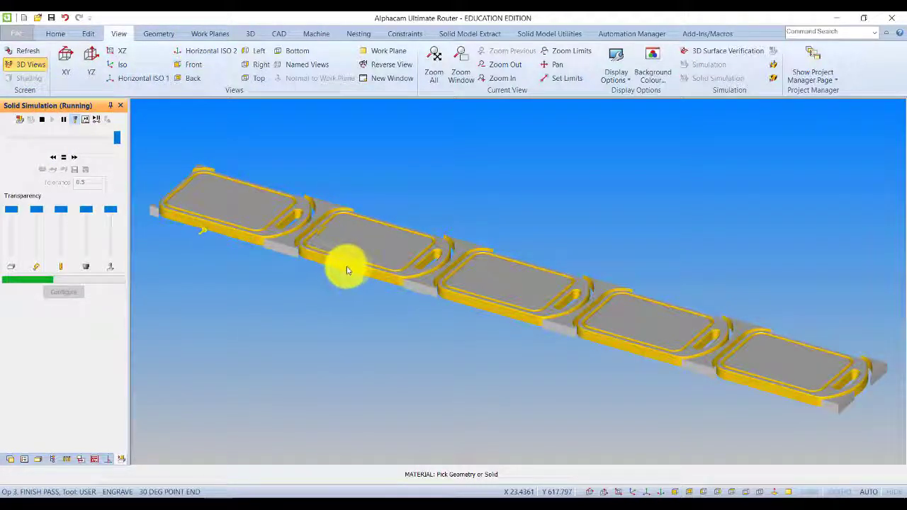
middle_click_drag(450, 257, 624, 162)
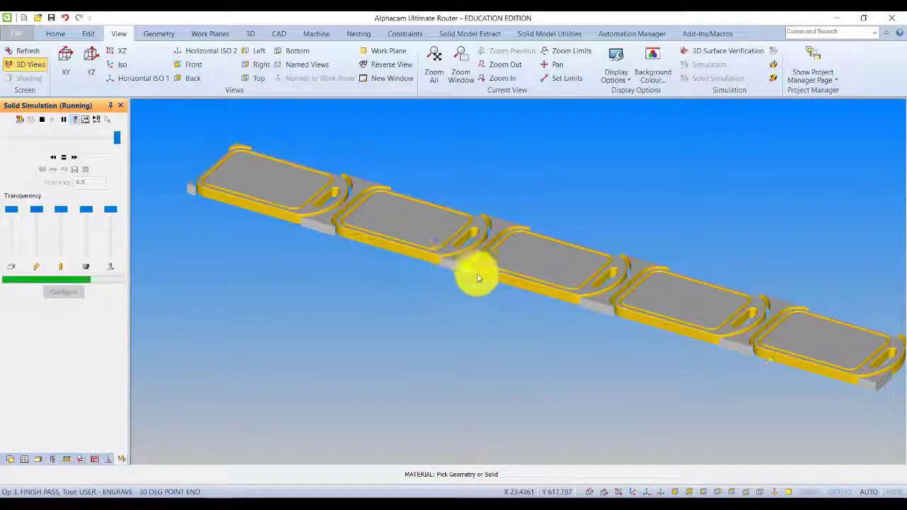
left_click(512, 200)
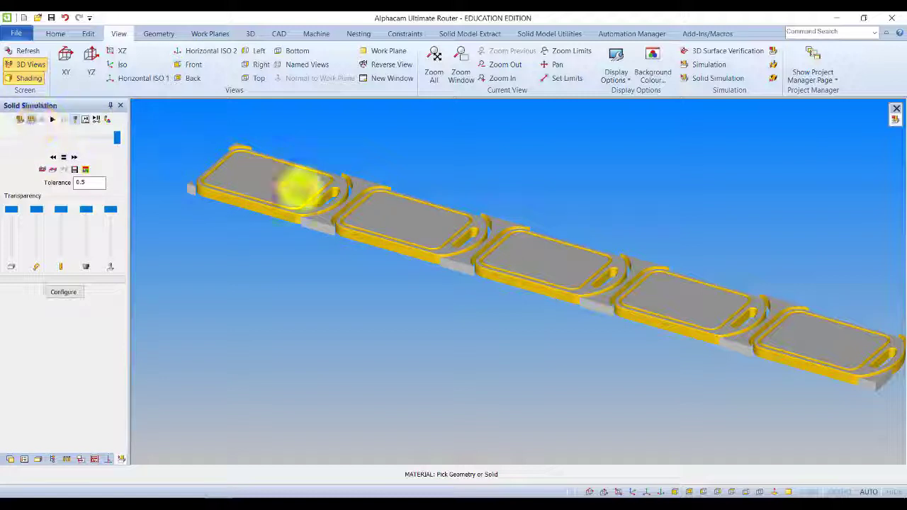
left_click(672, 243)
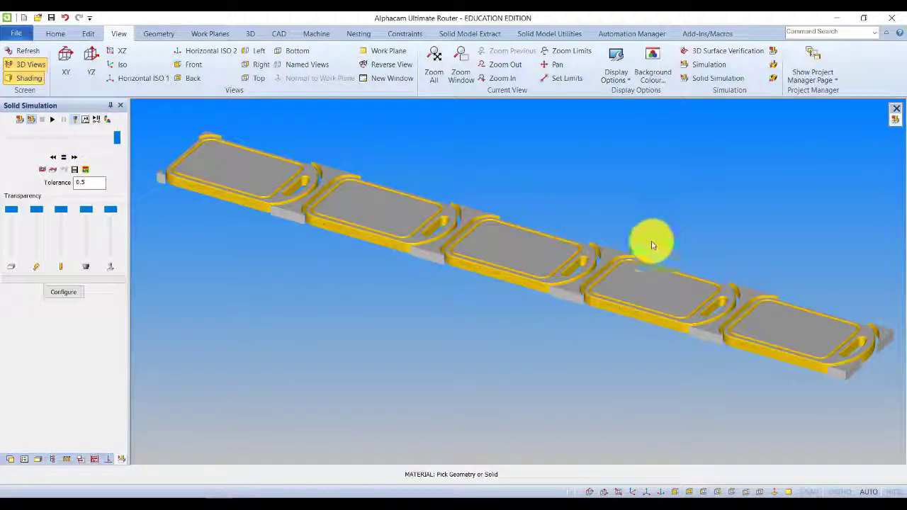
Step: Switch to the exam document in Word and read the Question 2 brief for the phone charging stand
left_click(285, 494)
scroll(409, 320, "up", 3)
scroll(410, 320, "up", 8)
scroll(409, 319, "down", 4)
scroll(410, 321, "down", 15)
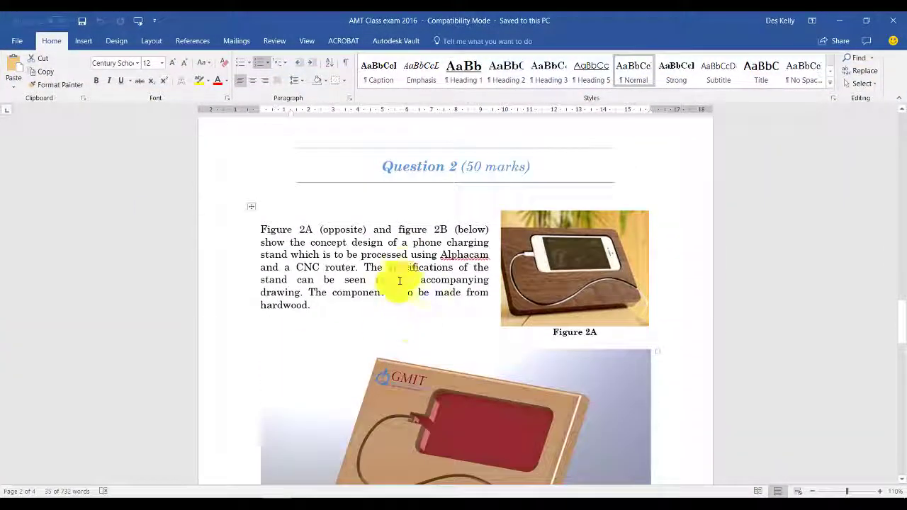
scroll(481, 291, "down", 3)
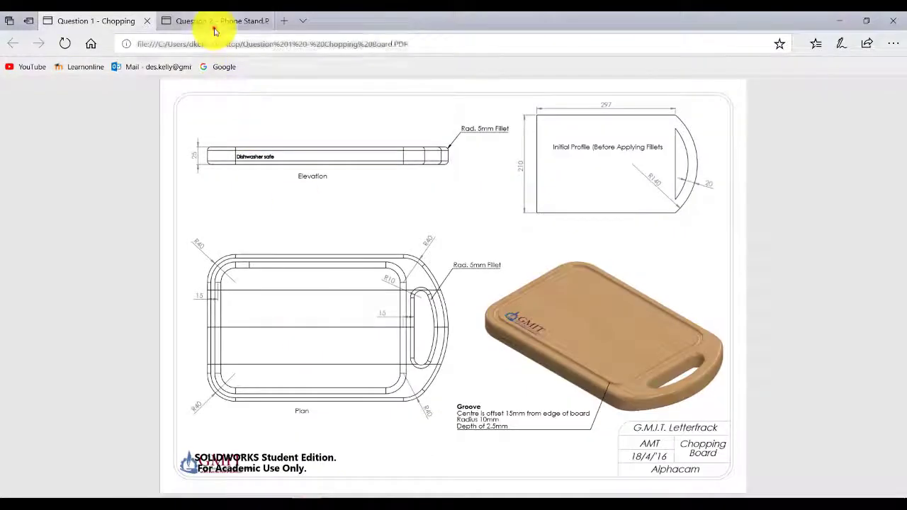
Step: Bring up the Question 2 Phone Stand drawing in the browser and examine the edge profile in Detail A
left_click(214, 22)
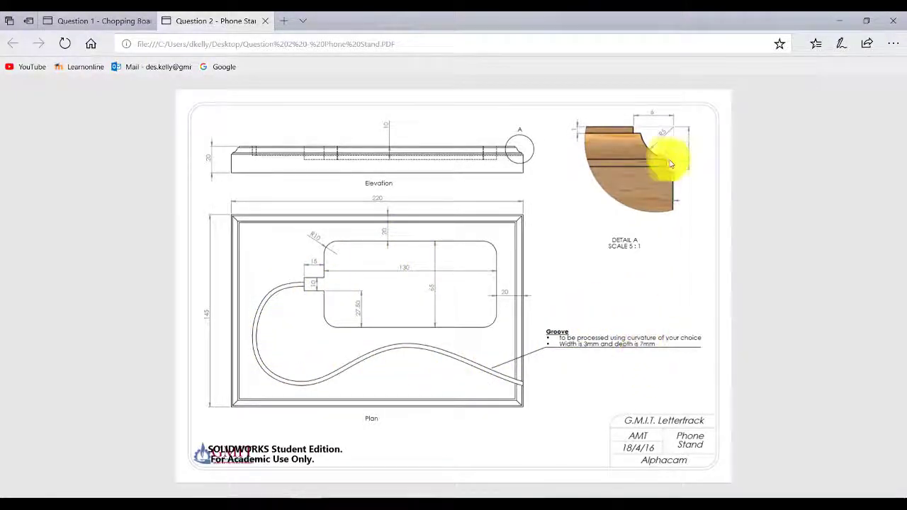
scroll(668, 163, "up", 2, "ctrl")
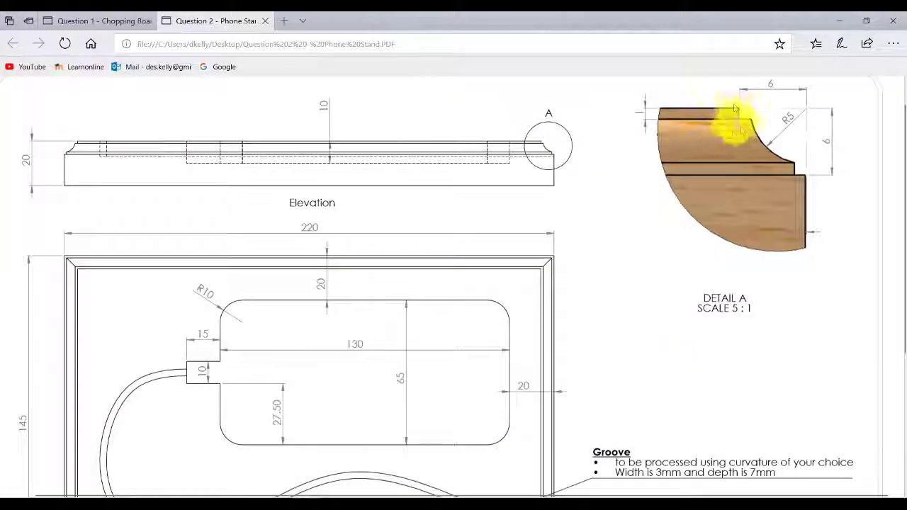